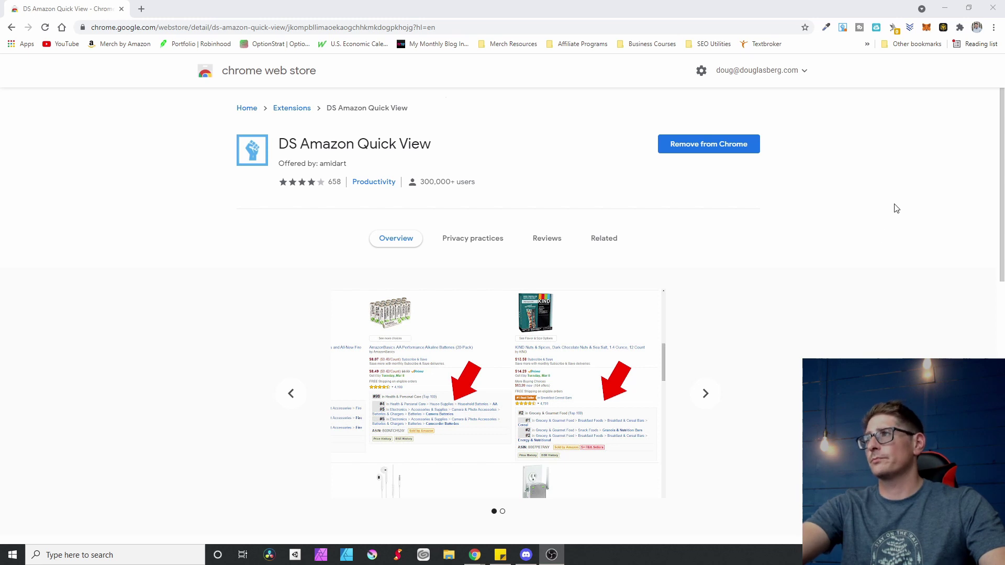
- Open a new Incognito window and bring up the management page of the DS Amazon Quick View extension
{"action": "left_click", "coordinate": [989, 30]}
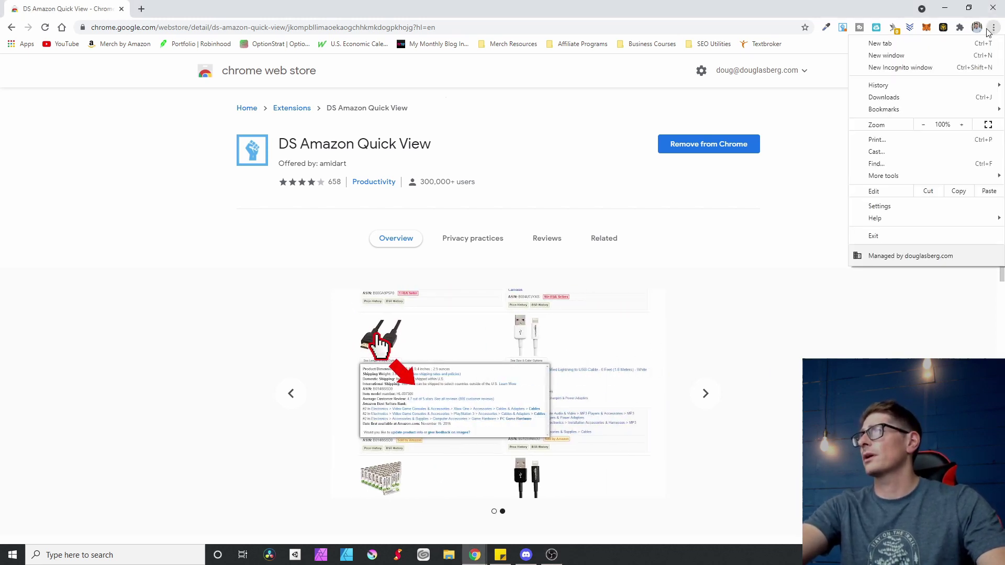
{"action": "left_click", "coordinate": [937, 67]}
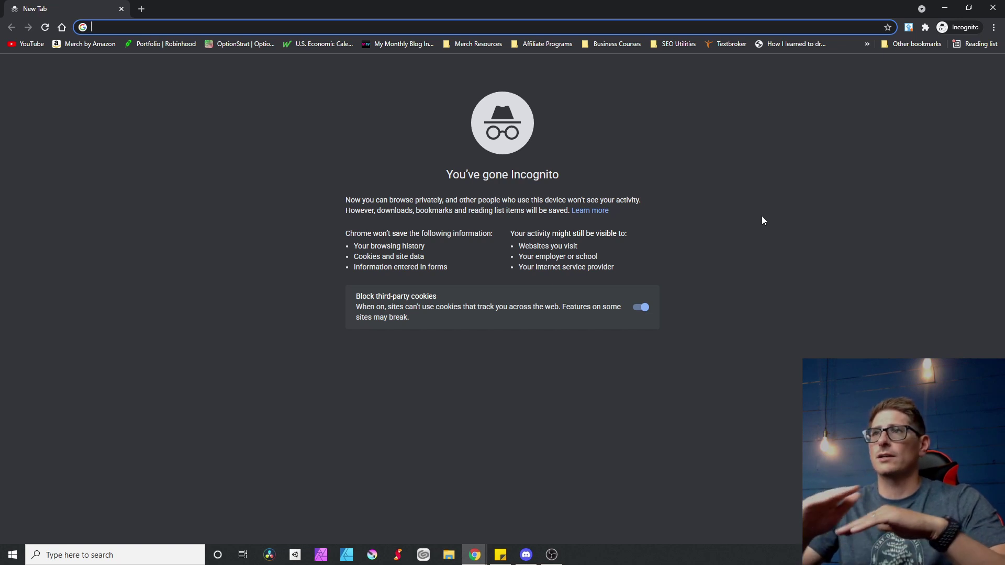
{"action": "left_click", "coordinate": [925, 27]}
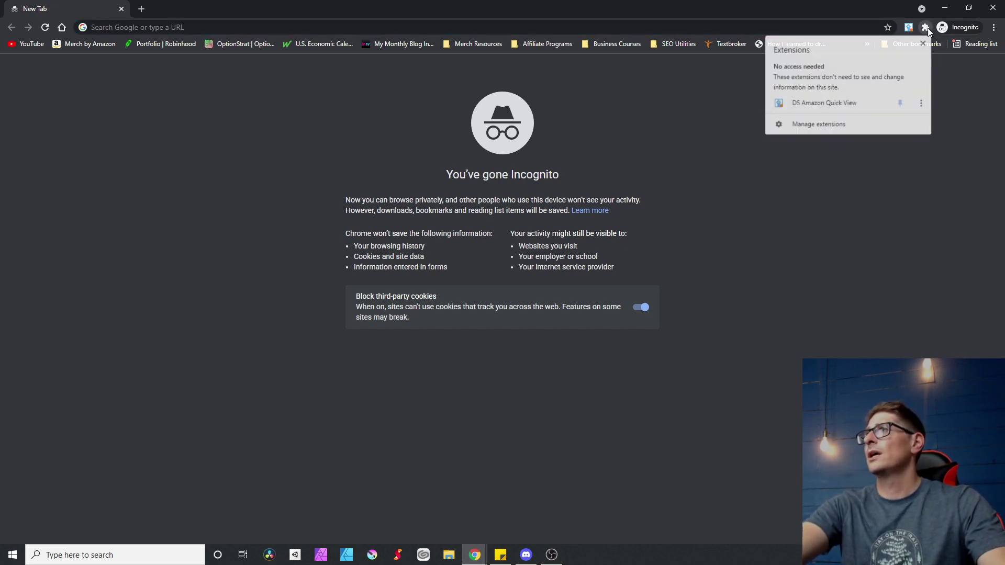
{"action": "left_click", "coordinate": [922, 105]}
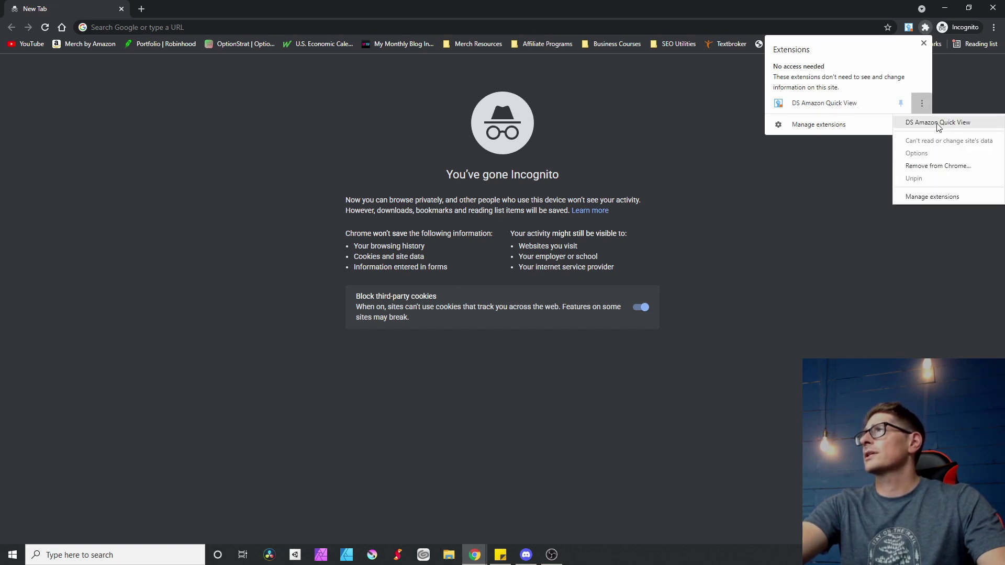
{"action": "left_click", "coordinate": [935, 198]}
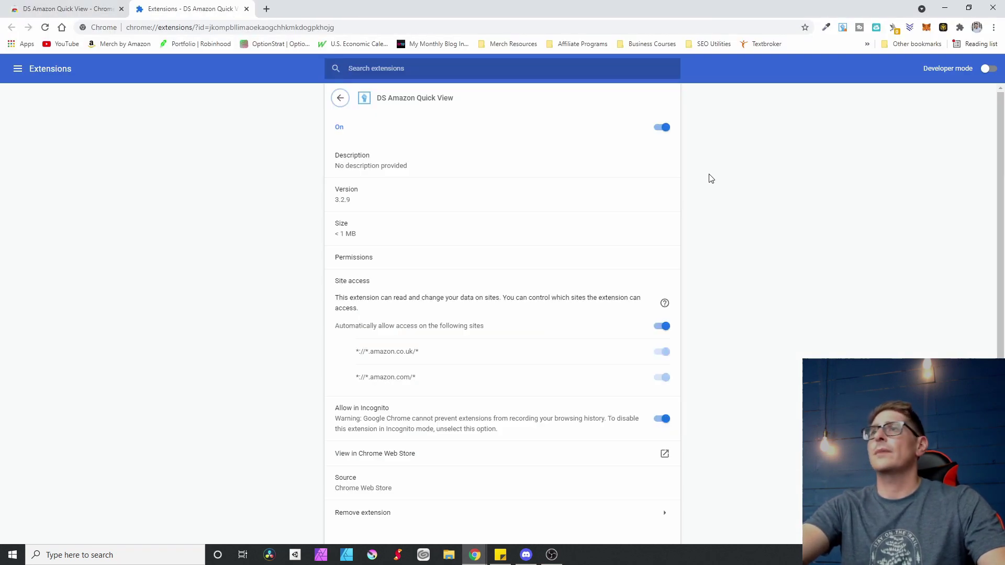
- Review the DS Amazon Quick View site access and Allow in Incognito settings, return to the extensions list and close it
{"action": "scroll", "coordinate": [425, 286], "scroll_direction": "down", "scroll_amount": 1}
{"action": "scroll", "coordinate": [425, 285], "scroll_direction": "up", "scroll_amount": 1}
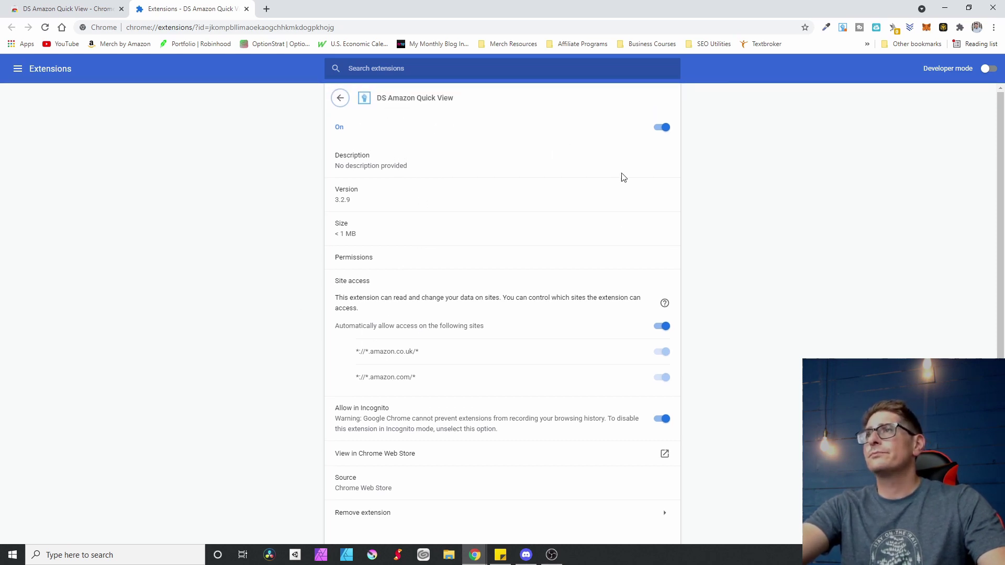
{"action": "scroll", "coordinate": [595, 321], "scroll_direction": "down", "scroll_amount": 1}
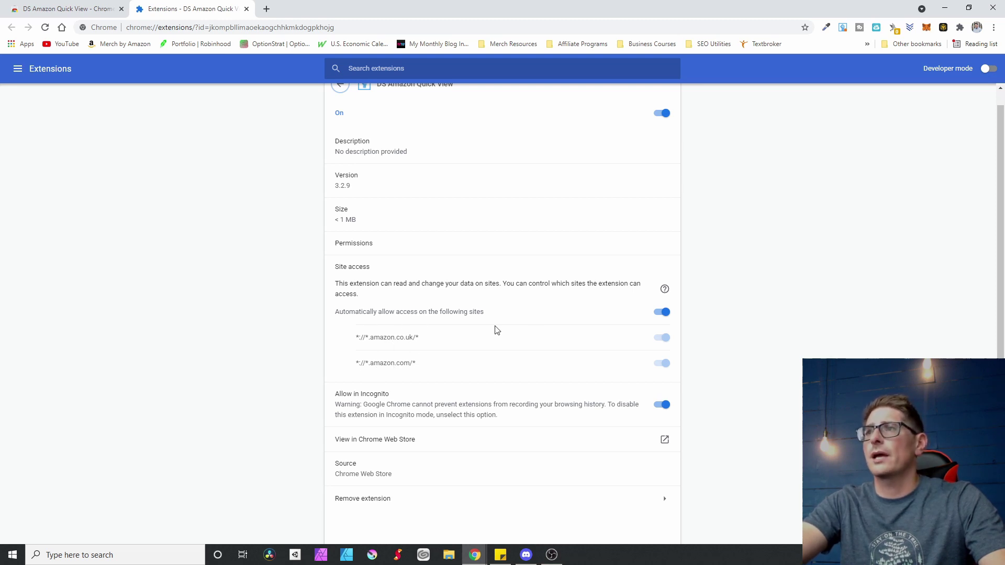
{"action": "scroll", "coordinate": [450, 296], "scroll_direction": "up", "scroll_amount": 1}
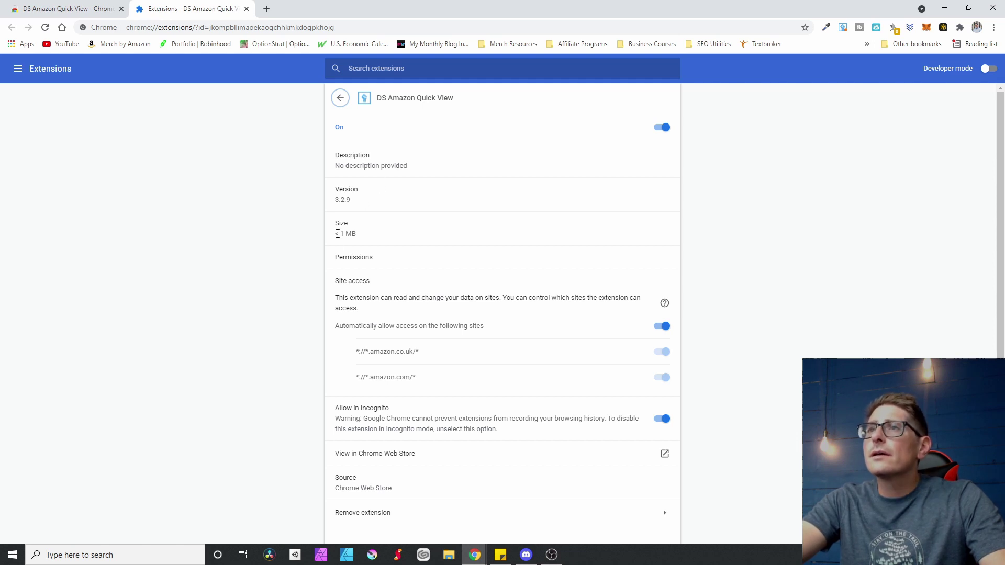
{"action": "scroll", "coordinate": [375, 309], "scroll_direction": "down", "scroll_amount": 1}
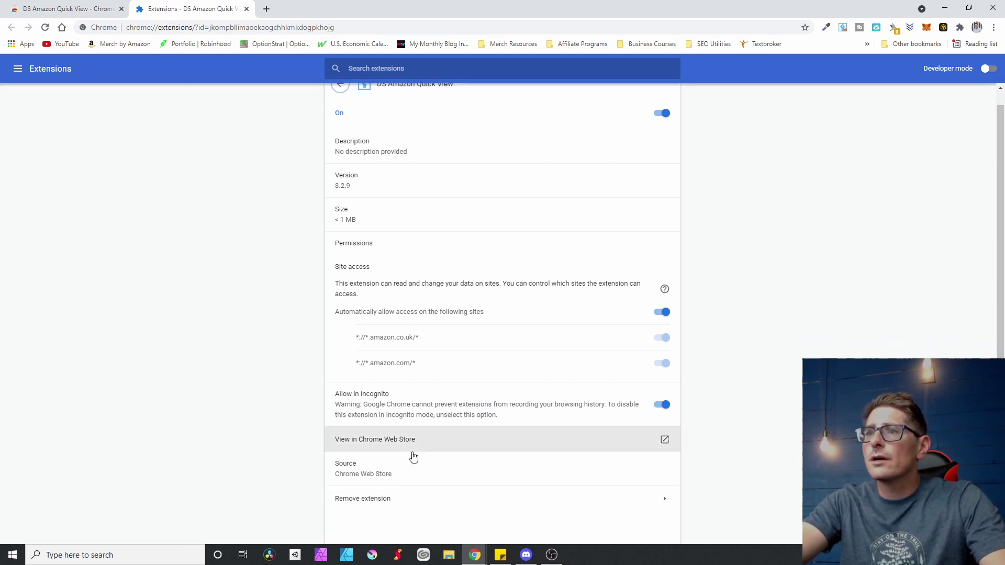
{"action": "scroll", "coordinate": [398, 448], "scroll_direction": "up", "scroll_amount": 1}
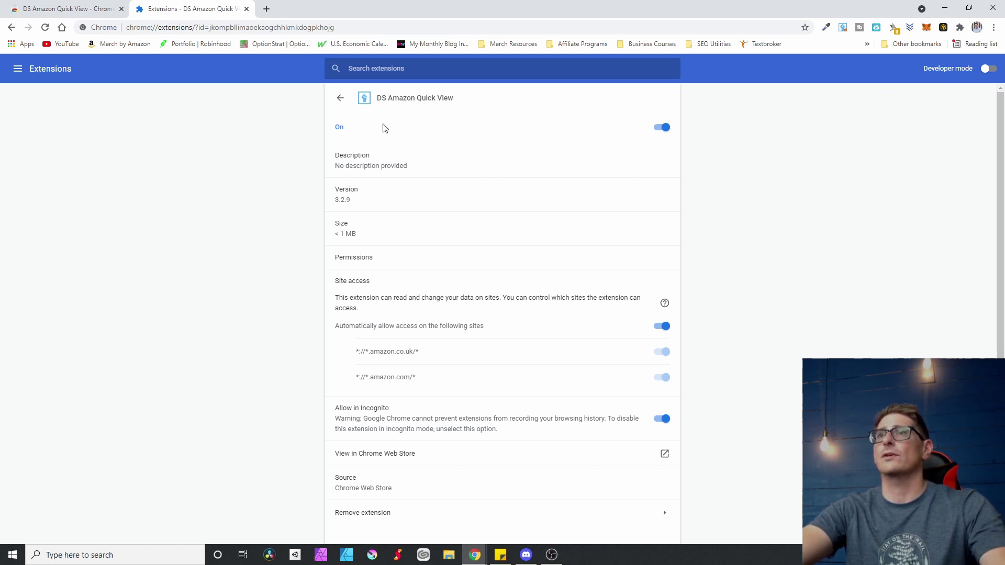
{"action": "left_click", "coordinate": [341, 98]}
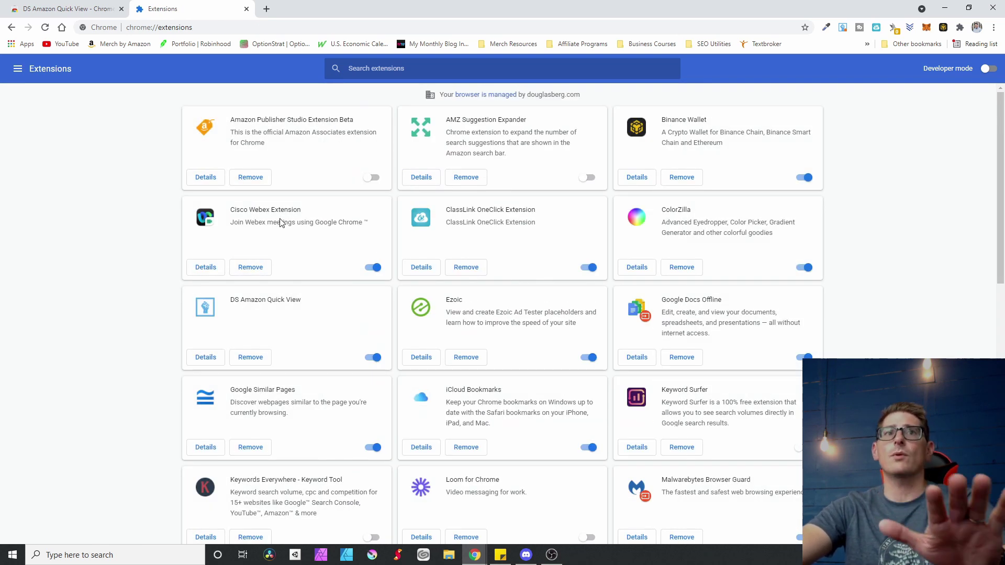
{"action": "left_click", "coordinate": [246, 10]}
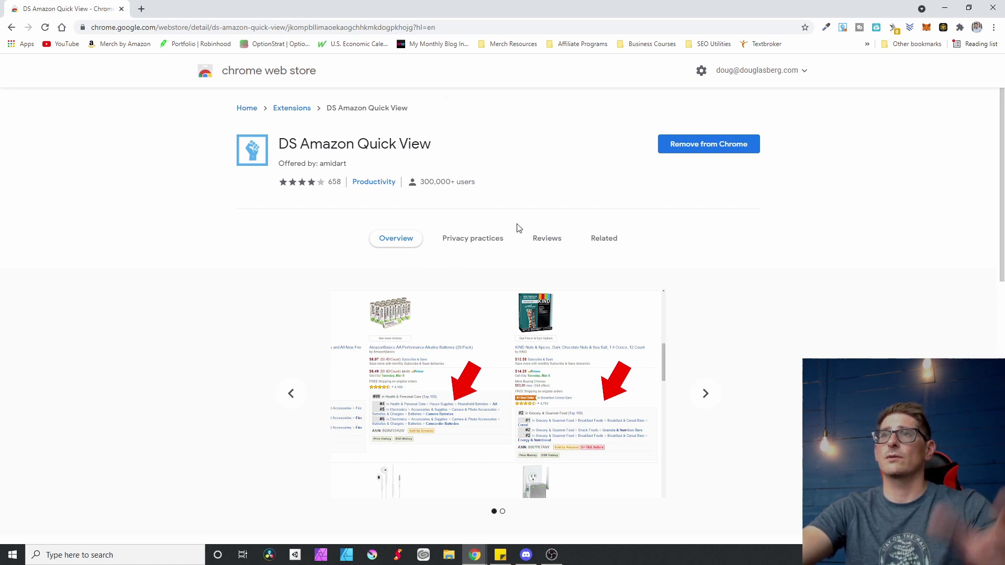
- Open another Incognito window and go to the Amazon home page
{"action": "left_click", "coordinate": [218, 31]}
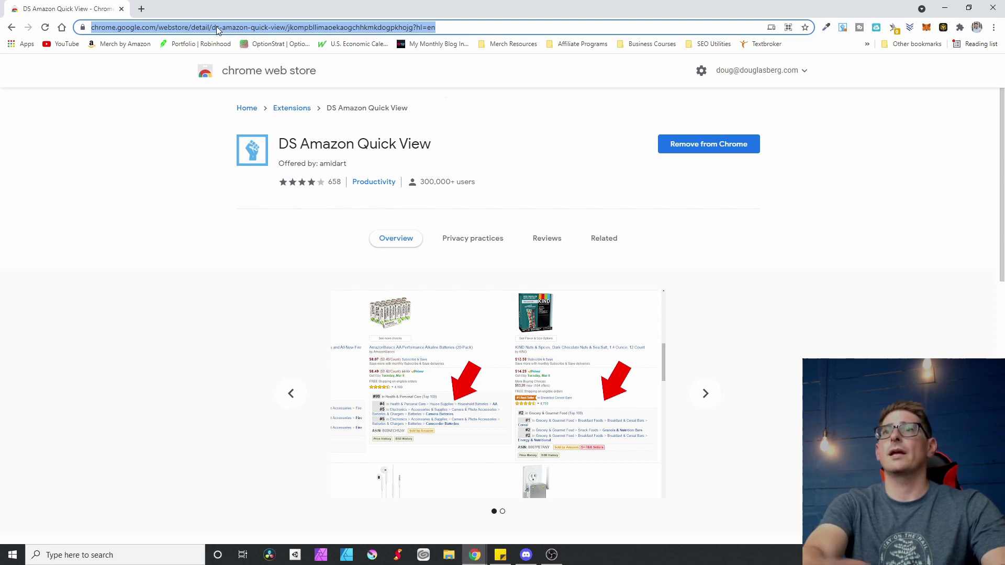
{"action": "left_click", "coordinate": [141, 9]}
{"action": "key", "text": "ctrl+shift+n"}
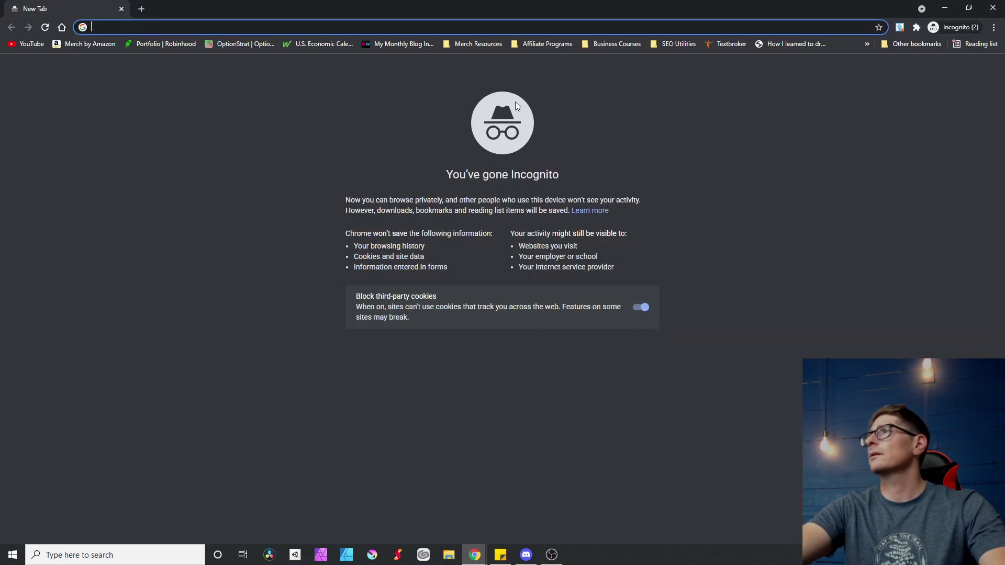
{"action": "type", "text": "amazon"}
{"action": "key", "text": "Return"}
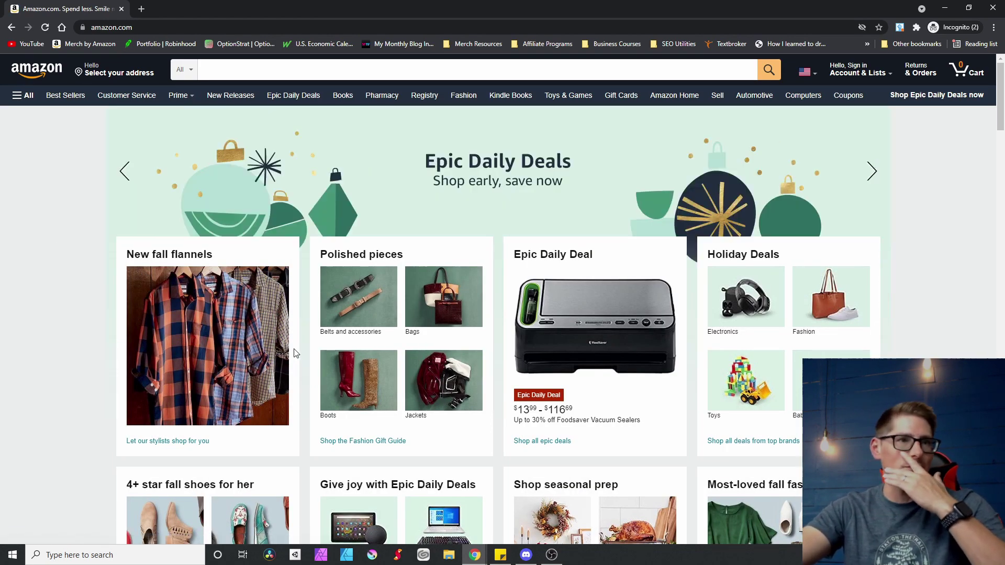
- Search Amazon for "thanksgiving tee shrit"
{"action": "left_click", "coordinate": [291, 67]}
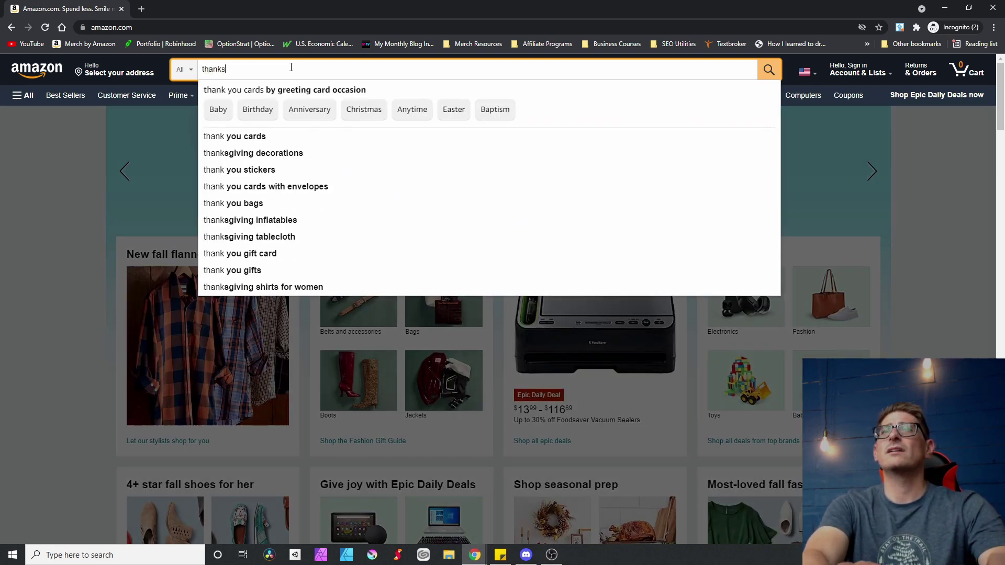
{"action": "type", "text": "giving tee shrit"}
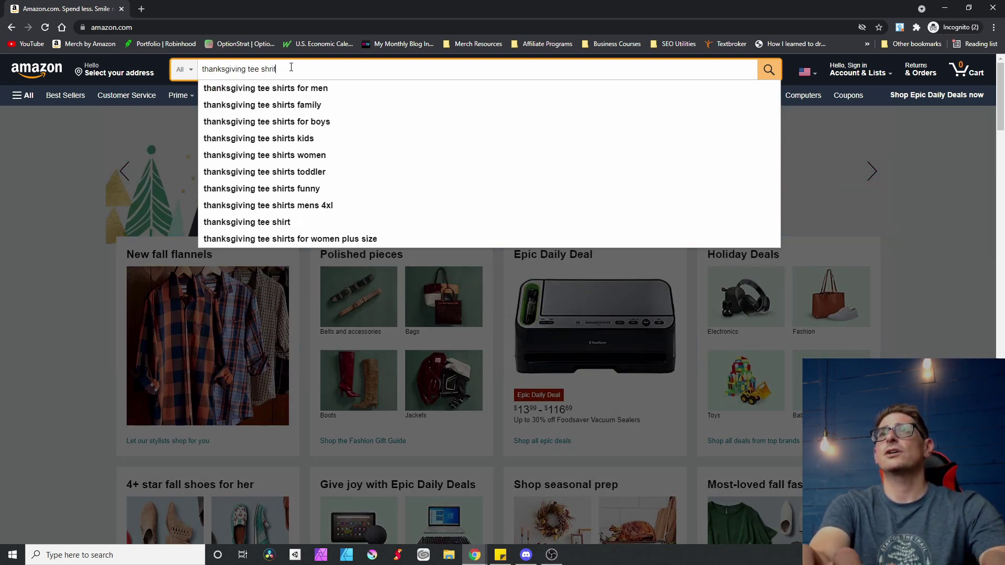
{"action": "key", "text": "Return"}
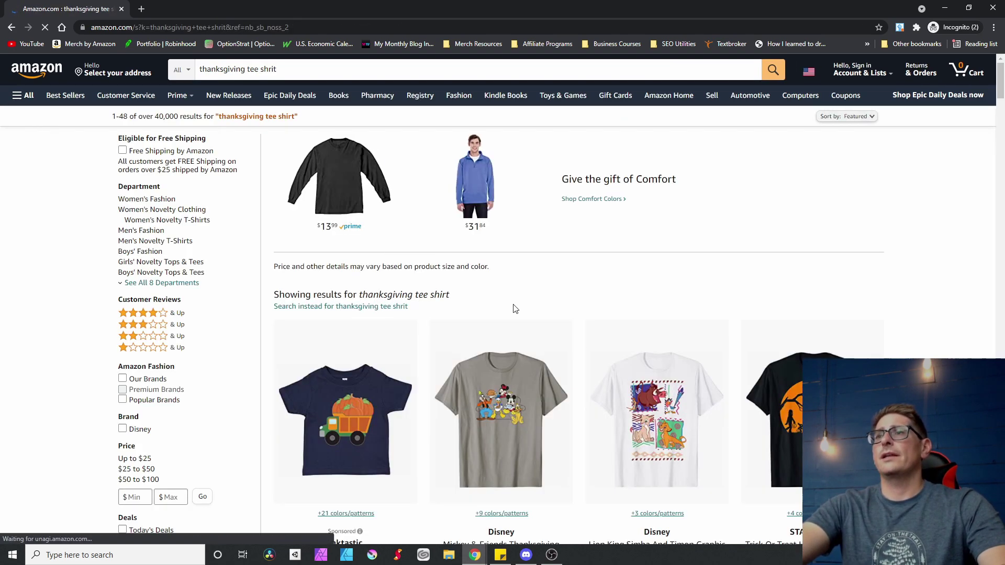
- Examine the Best Sellers Rank and Quick View product details of the first row of shirts in the search results
{"action": "scroll", "coordinate": [516, 308], "scroll_direction": "down", "scroll_amount": 4}
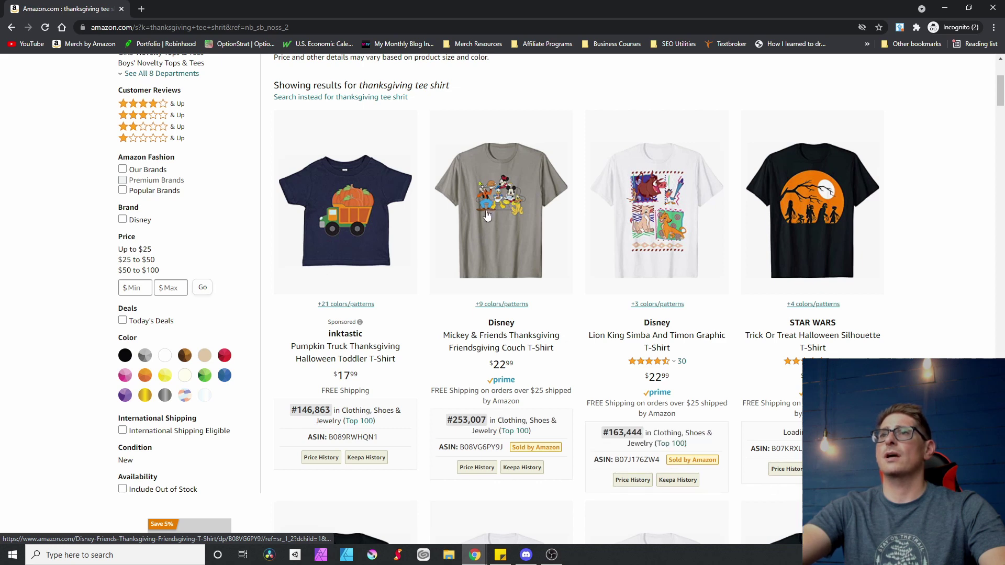
{"action": "mouse_move", "coordinate": [489, 216]}
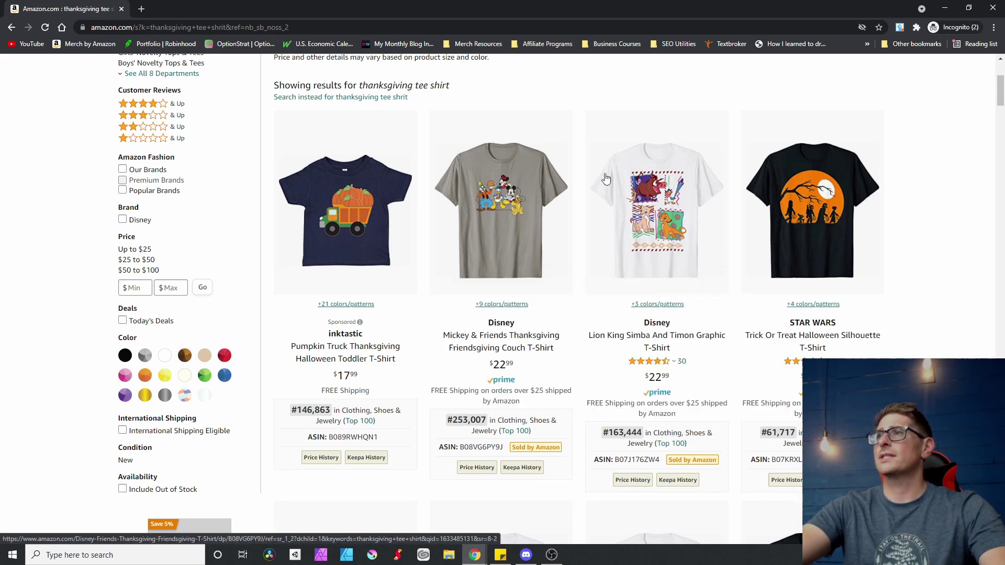
{"action": "mouse_move", "coordinate": [866, 172]}
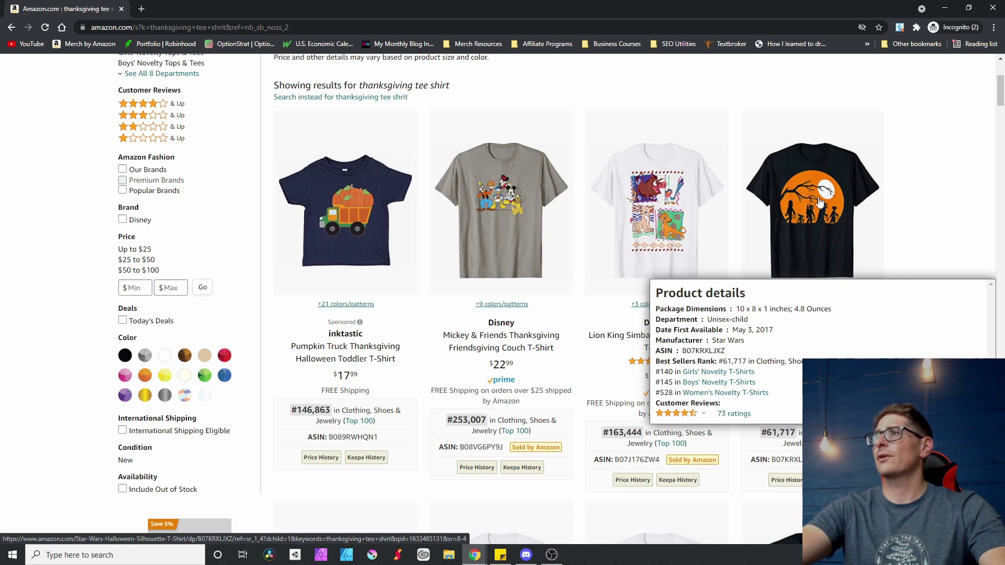
{"action": "mouse_move", "coordinate": [555, 173]}
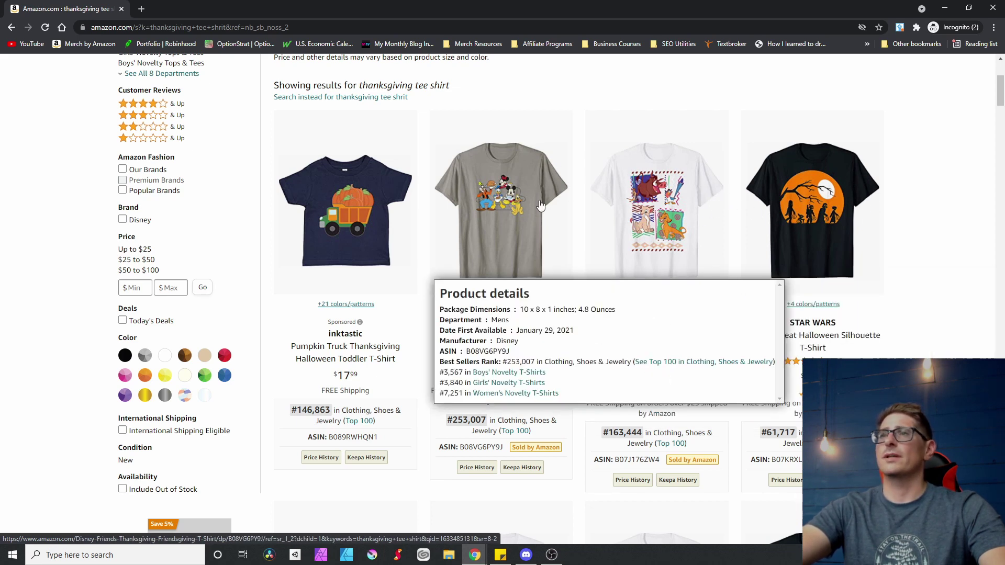
{"action": "mouse_move", "coordinate": [776, 192]}
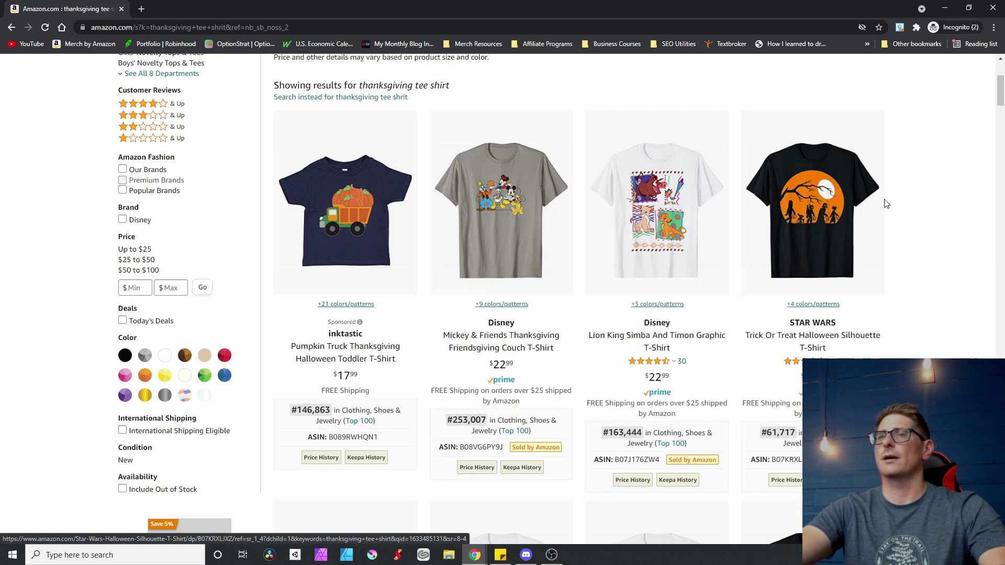
{"action": "mouse_move", "coordinate": [835, 242]}
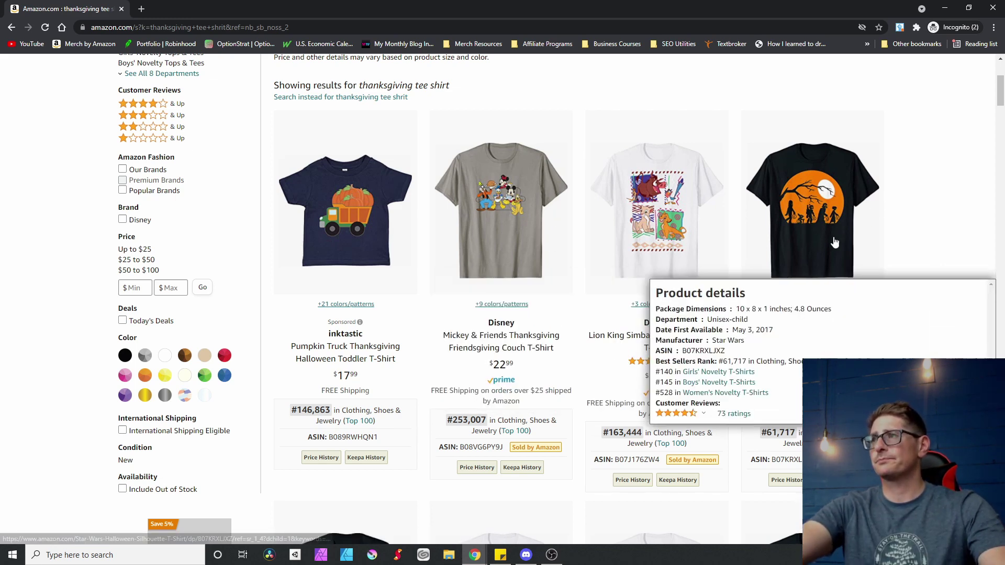
{"action": "mouse_move", "coordinate": [496, 252]}
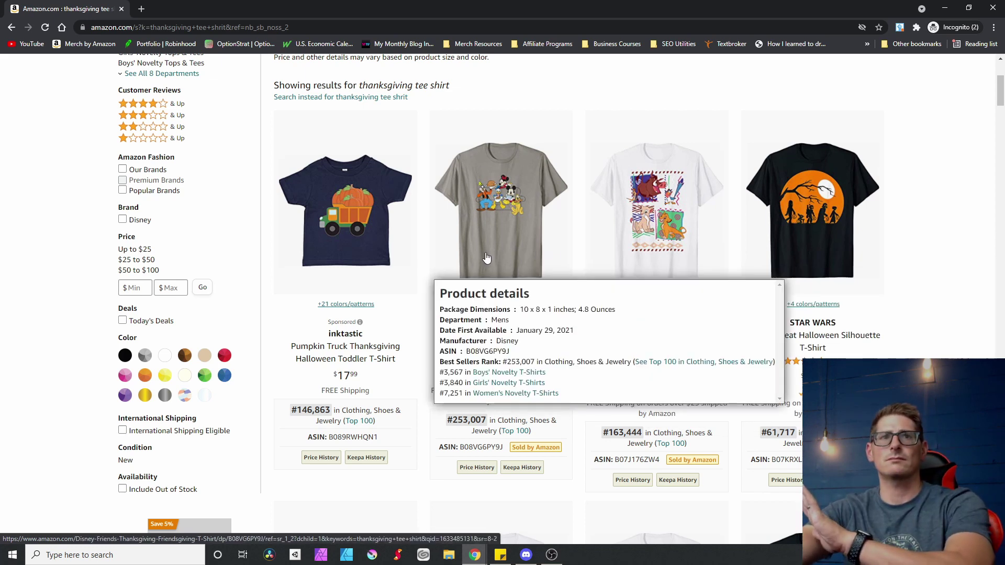
{"action": "scroll", "coordinate": [929, 326], "scroll_direction": "down", "scroll_amount": 2}
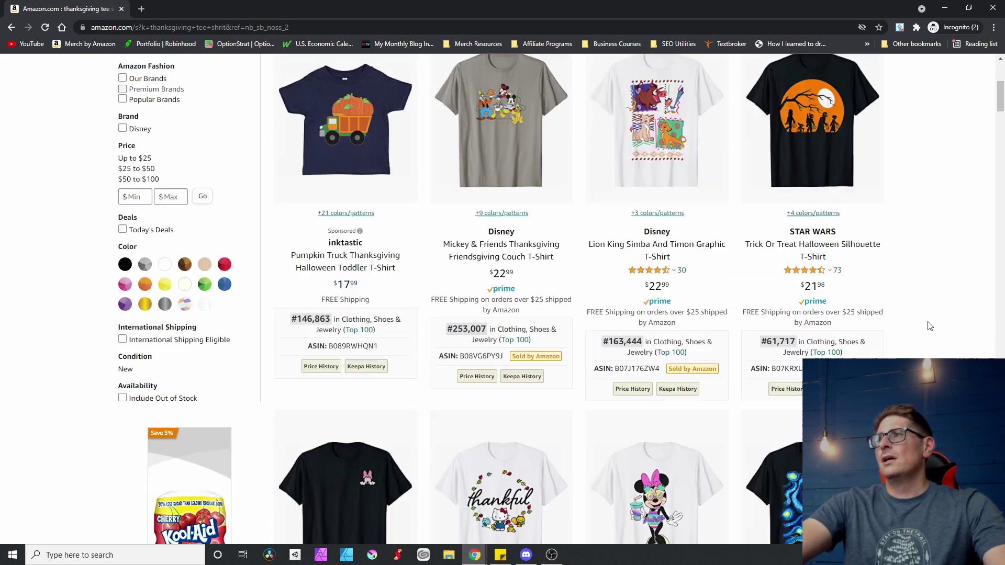
{"action": "scroll", "coordinate": [890, 308], "scroll_direction": "up", "scroll_amount": 2}
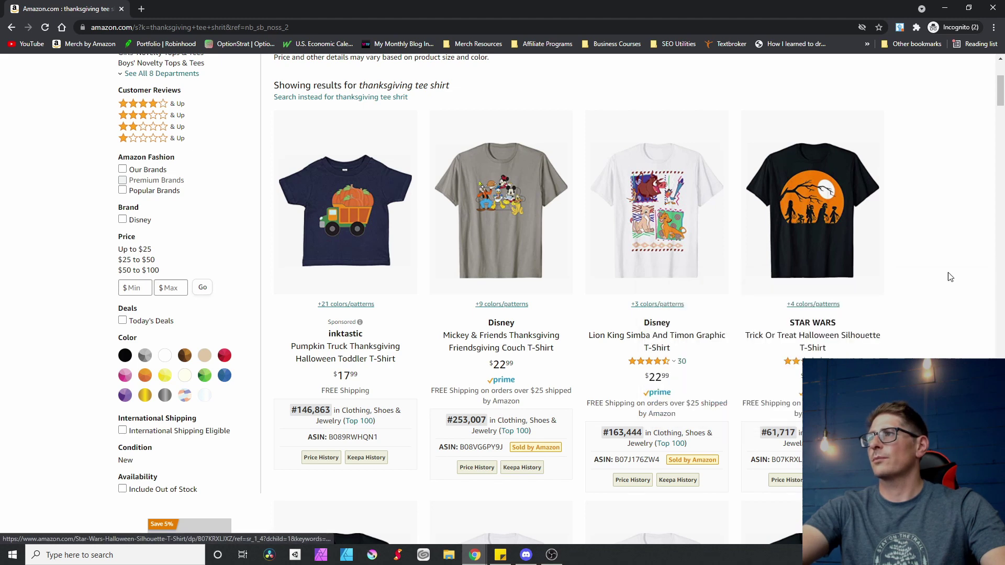
{"action": "mouse_move", "coordinate": [822, 310]}
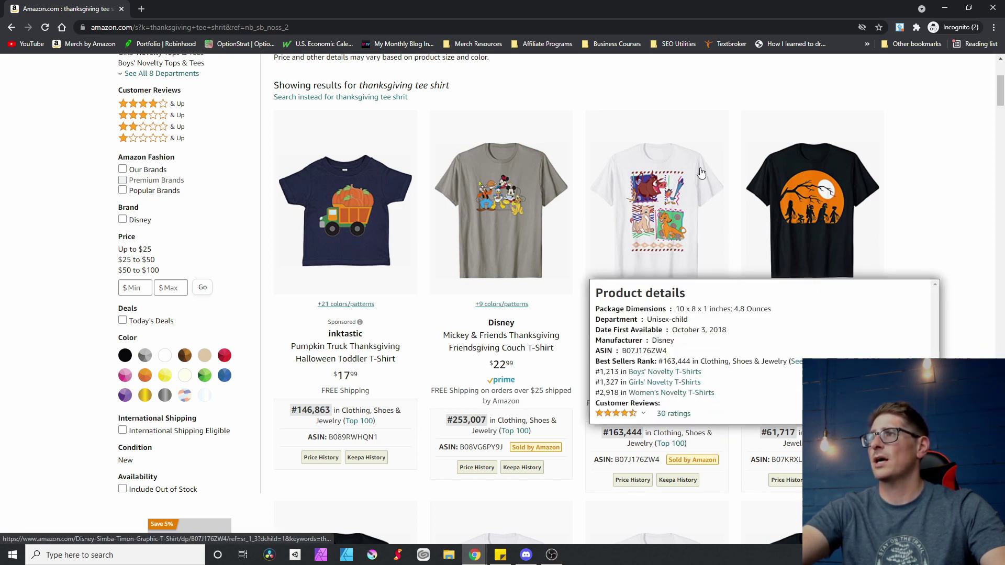
{"action": "mouse_move", "coordinate": [825, 174]}
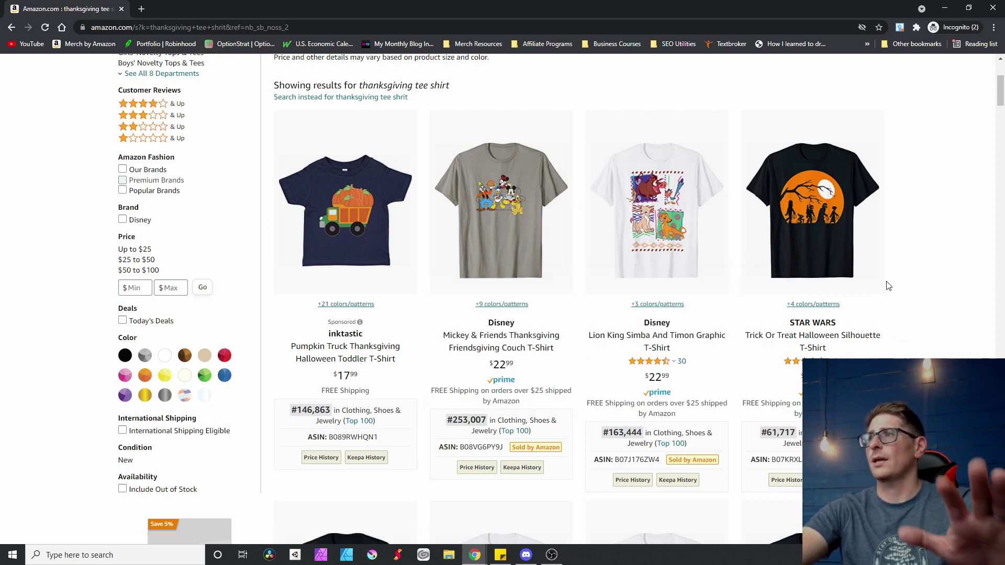
- Open the Star Wars Trick Or Treat Halloween Silhouette T-Shirt listing and copy its bullet "Lightweight, Classic fit, Double-needle sleeve and bottom hem"
{"action": "left_click", "coordinate": [824, 272]}
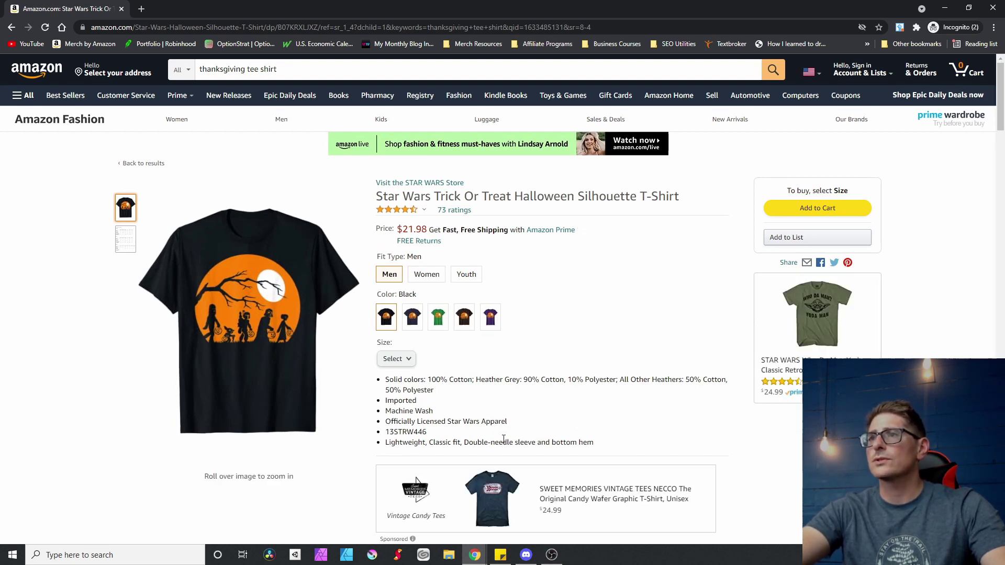
{"action": "left_click_drag", "start_coordinate": [591, 442], "coordinate": [381, 448]}
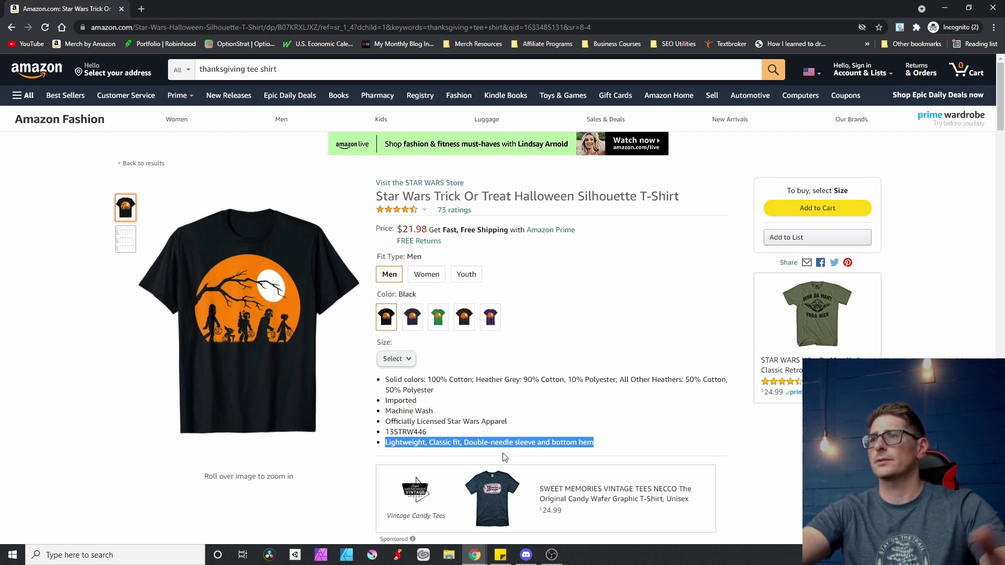
{"action": "right_click", "coordinate": [523, 446]}
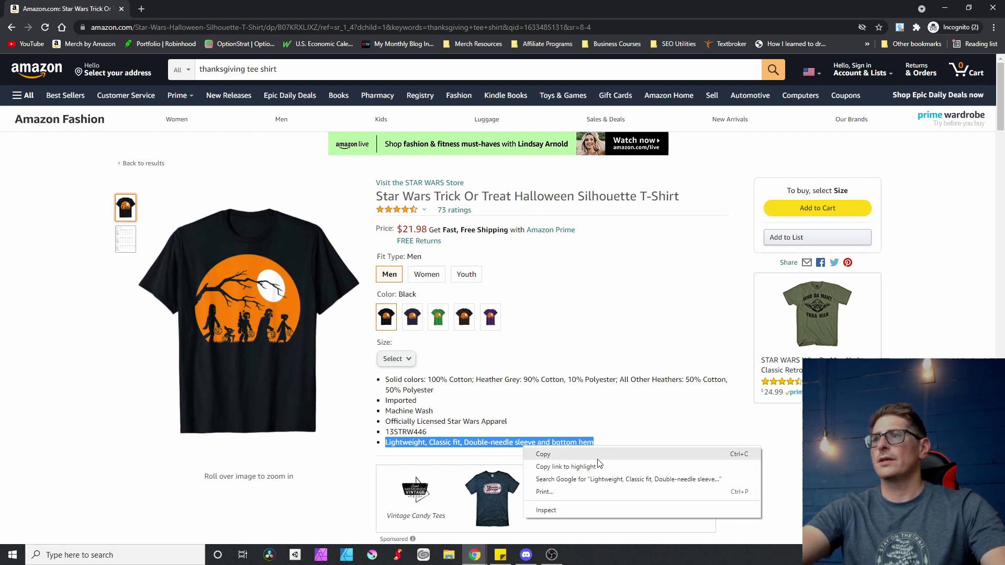
{"action": "left_click", "coordinate": [598, 455]}
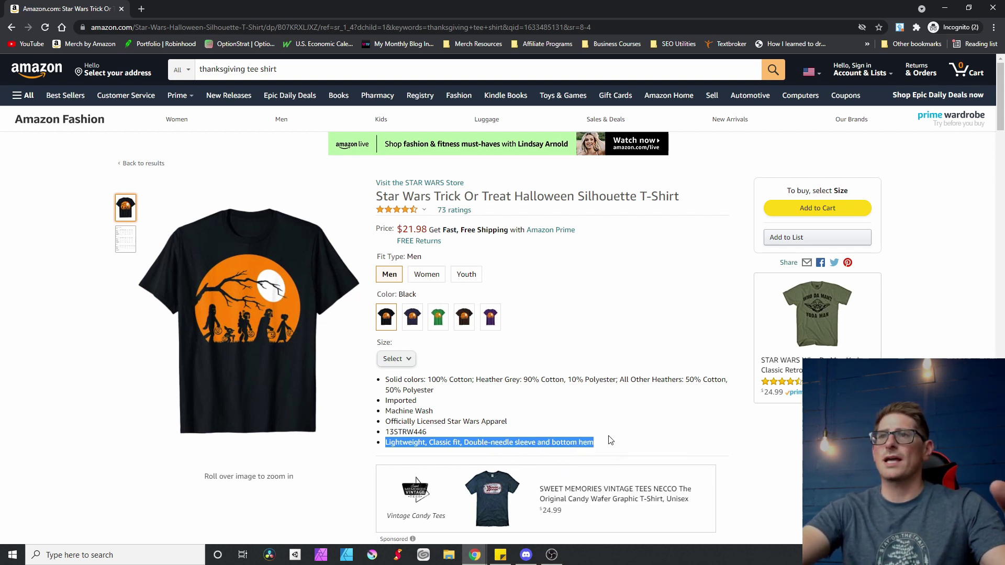
- Search Amazon with the copied phrase "Lightweight, Classic fit, Double-needle sleeve and bottom hem" placed in front of "thanksgiving tee shirt"
{"action": "left_click", "coordinate": [316, 68]}
{"action": "key", "text": "ctrl+a"}
{"action": "left_click", "coordinate": [182, 69]}
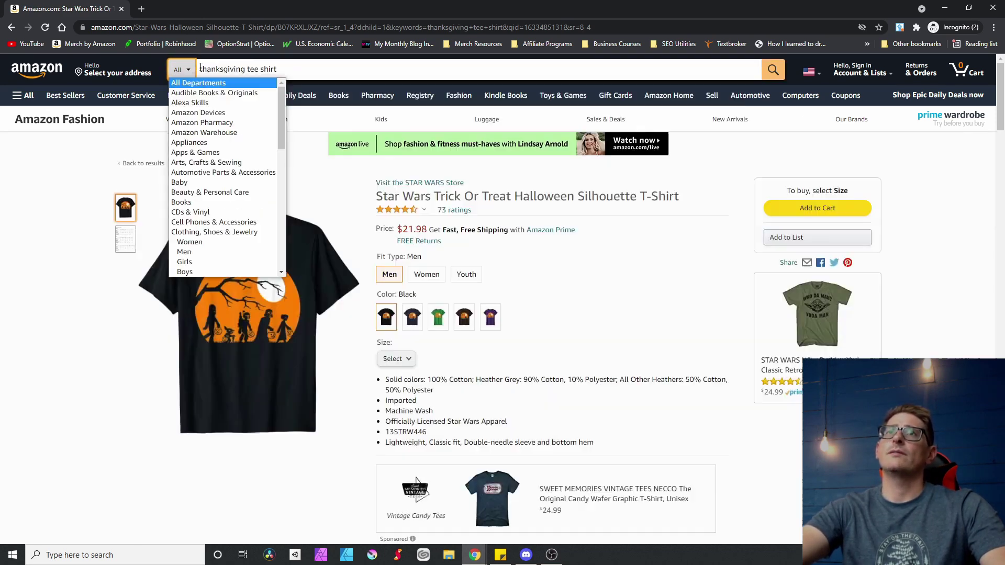
{"action": "left_click", "coordinate": [201, 68]}
{"action": "key", "text": "ctrl+v"}
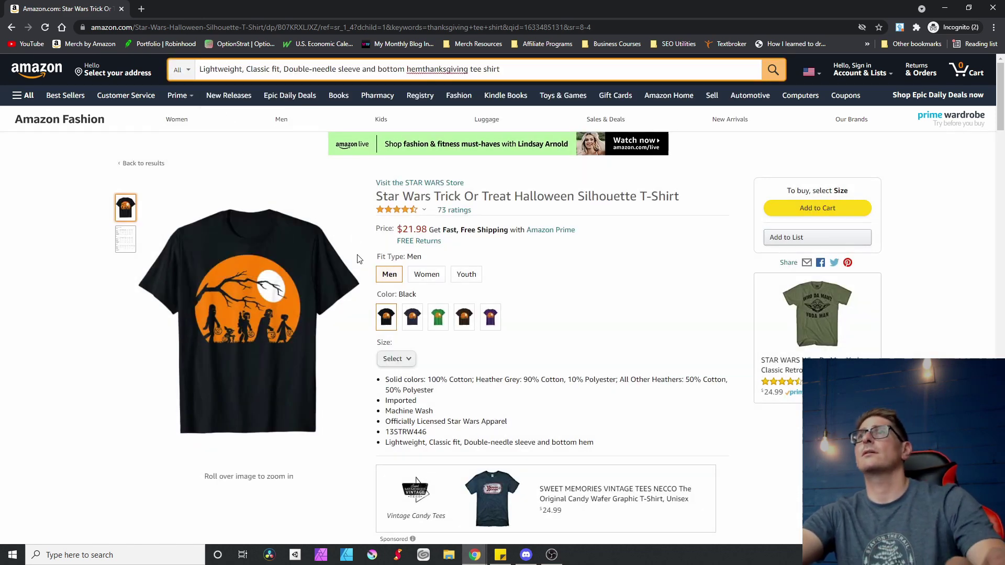
{"action": "key", "text": "Return"}
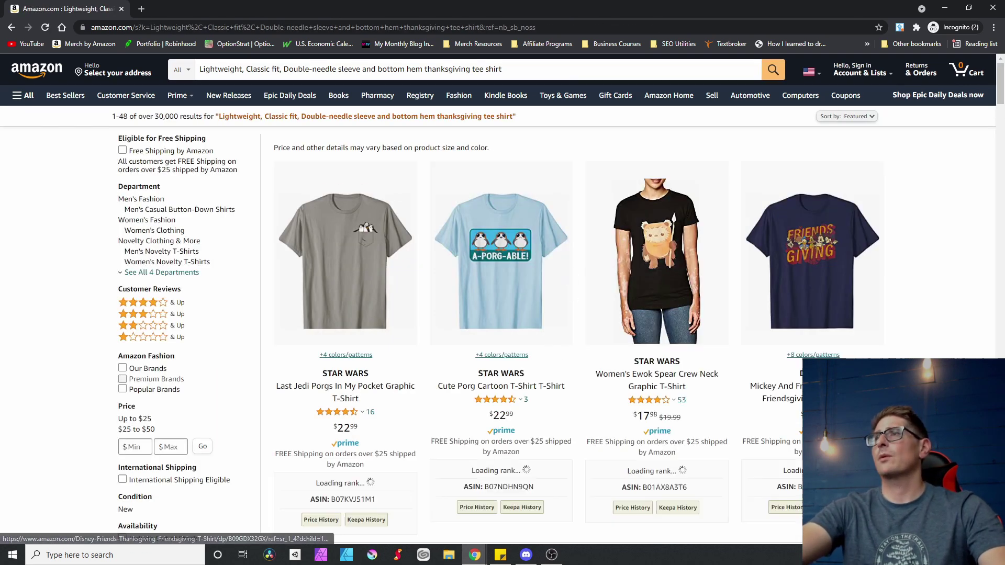
- Examine the brands and Best Sellers Ranks of the shirts in the first two rows of results
{"action": "scroll", "coordinate": [570, 275], "scroll_direction": "down", "scroll_amount": 1}
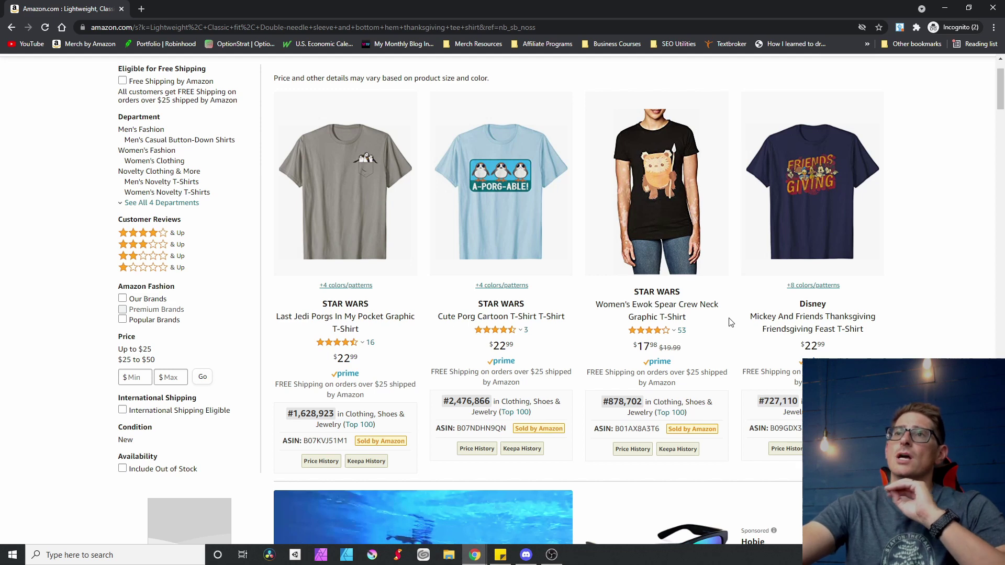
{"action": "scroll", "coordinate": [731, 323], "scroll_direction": "down", "scroll_amount": 8}
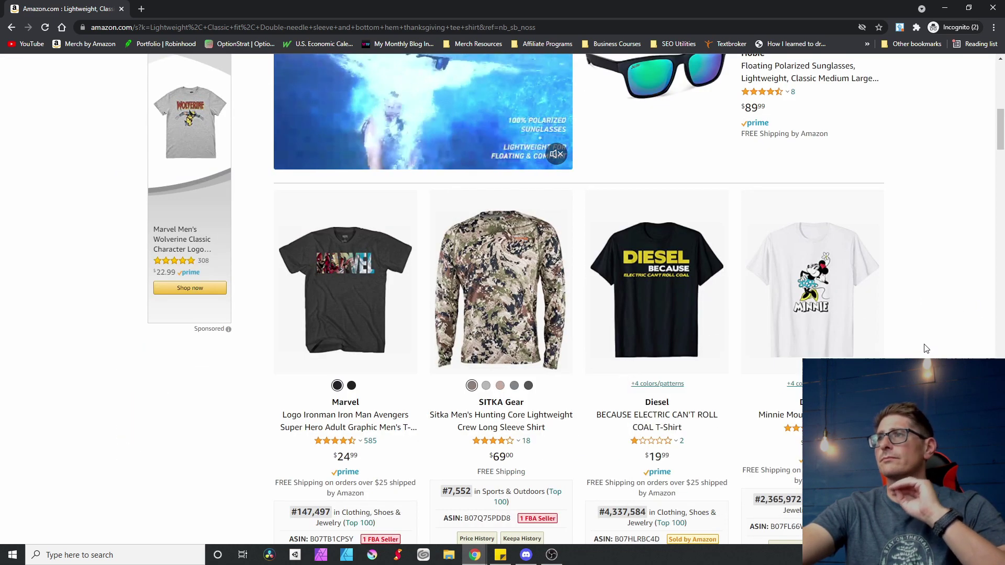
{"action": "scroll", "coordinate": [926, 349], "scroll_direction": "down", "scroll_amount": 3}
{"action": "scroll", "coordinate": [890, 330], "scroll_direction": "up", "scroll_amount": 3}
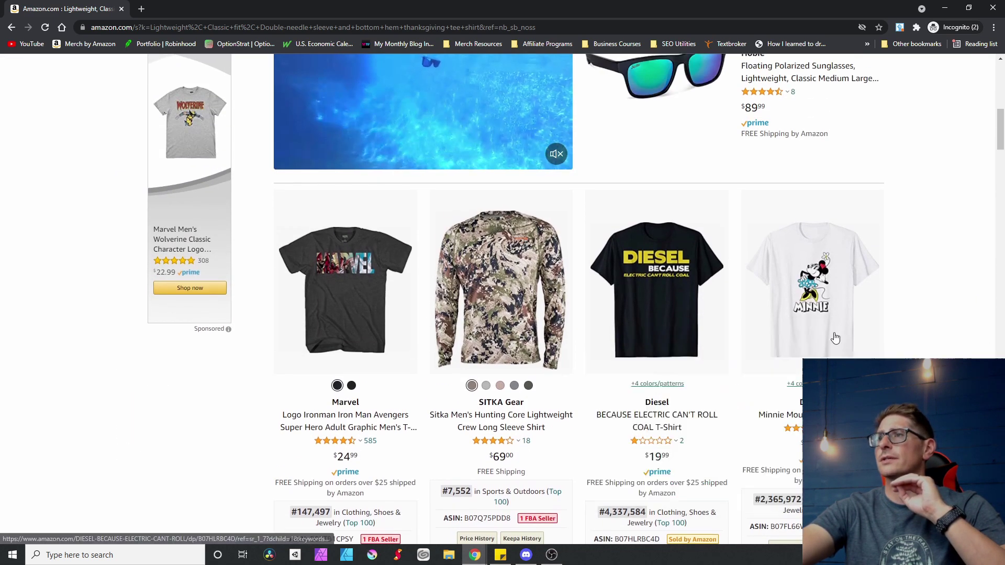
{"action": "scroll", "coordinate": [890, 339], "scroll_direction": "down", "scroll_amount": 1}
{"action": "scroll", "coordinate": [950, 327], "scroll_direction": "up", "scroll_amount": 4}
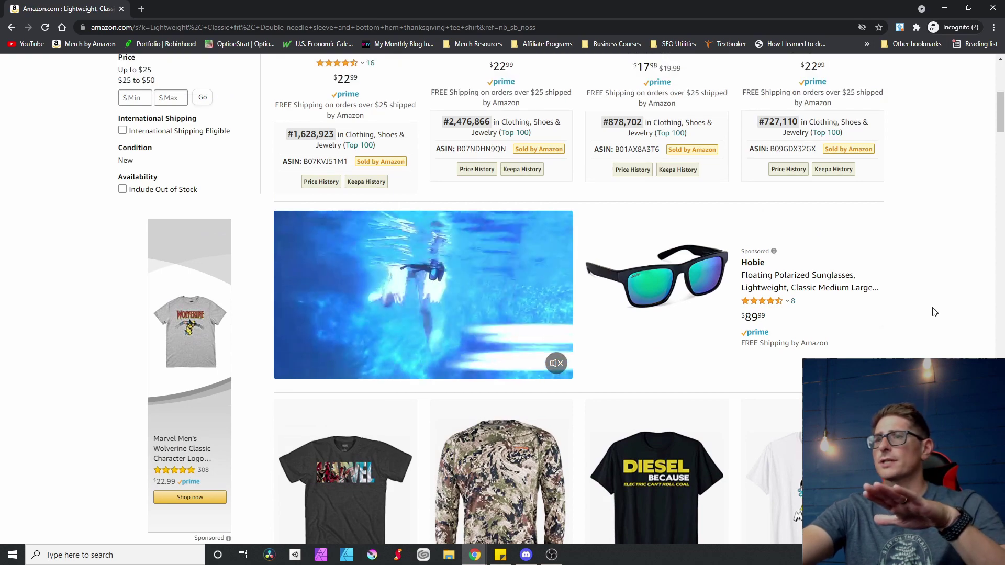
{"action": "scroll", "coordinate": [935, 312], "scroll_direction": "up", "scroll_amount": 6}
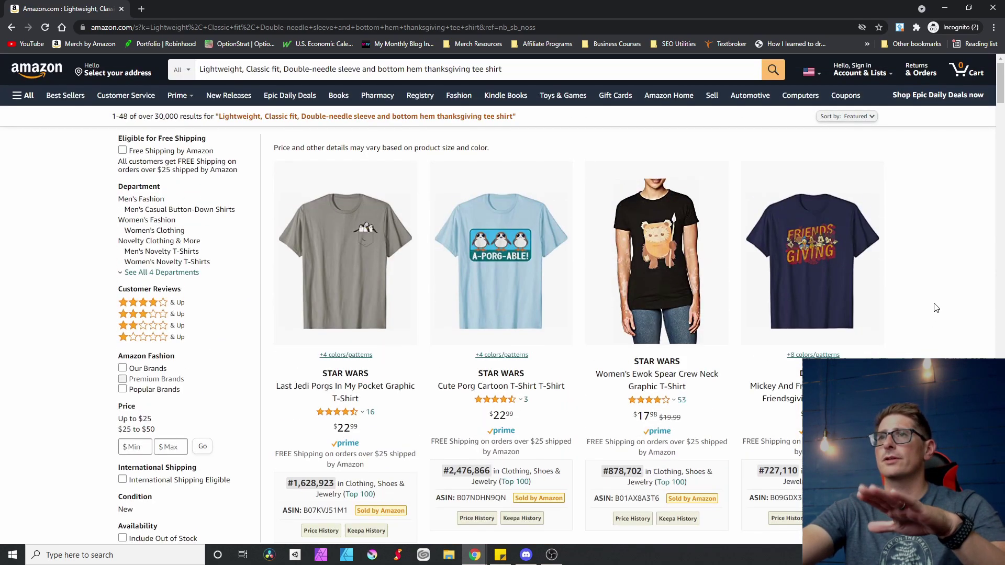
- Examine the Quick View product details of the first-row shirts, including Disney's Mickey And Friends Thanksgiving Friendsgiving Feast T-Shirt
{"action": "mouse_move", "coordinate": [499, 308]}
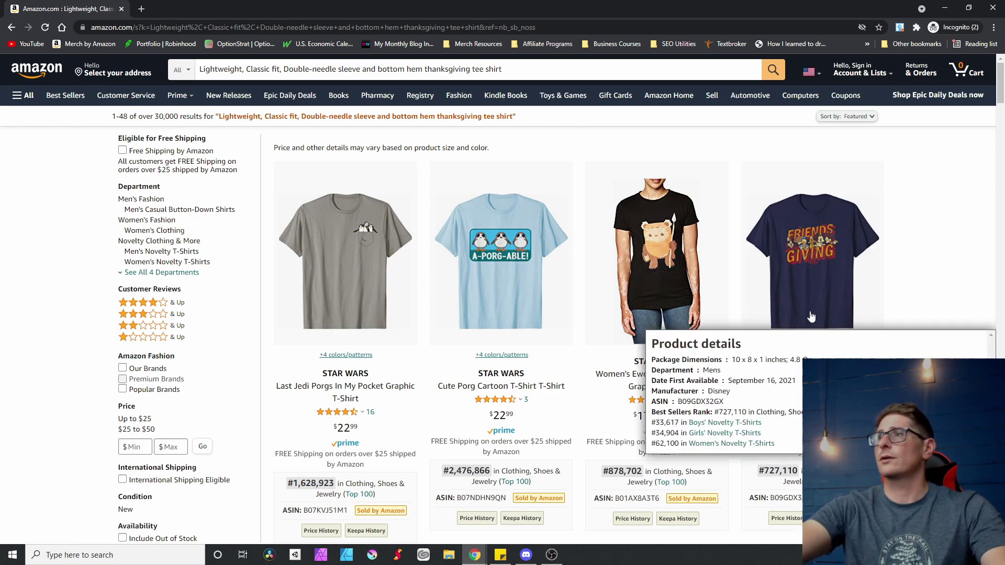
{"action": "scroll", "coordinate": [681, 293], "scroll_direction": "down", "scroll_amount": 8}
{"action": "scroll", "coordinate": [688, 275], "scroll_direction": "up", "scroll_amount": 5}
{"action": "scroll", "coordinate": [688, 275], "scroll_direction": "down", "scroll_amount": 8}
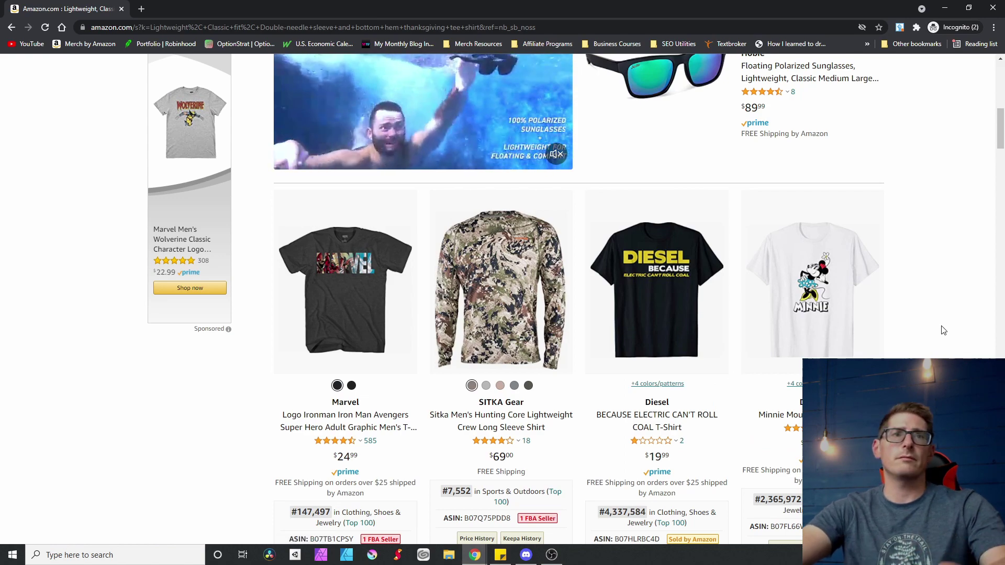
{"action": "scroll", "coordinate": [938, 294], "scroll_direction": "up", "scroll_amount": 3}
{"action": "scroll", "coordinate": [561, 299], "scroll_direction": "up", "scroll_amount": 8}
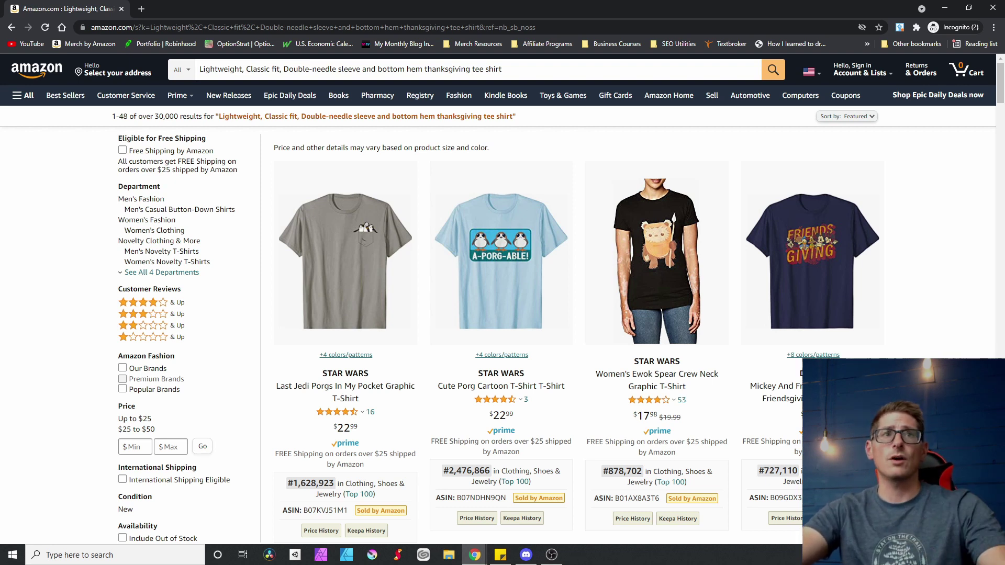
{"action": "scroll", "coordinate": [970, 293], "scroll_direction": "down", "scroll_amount": 1}
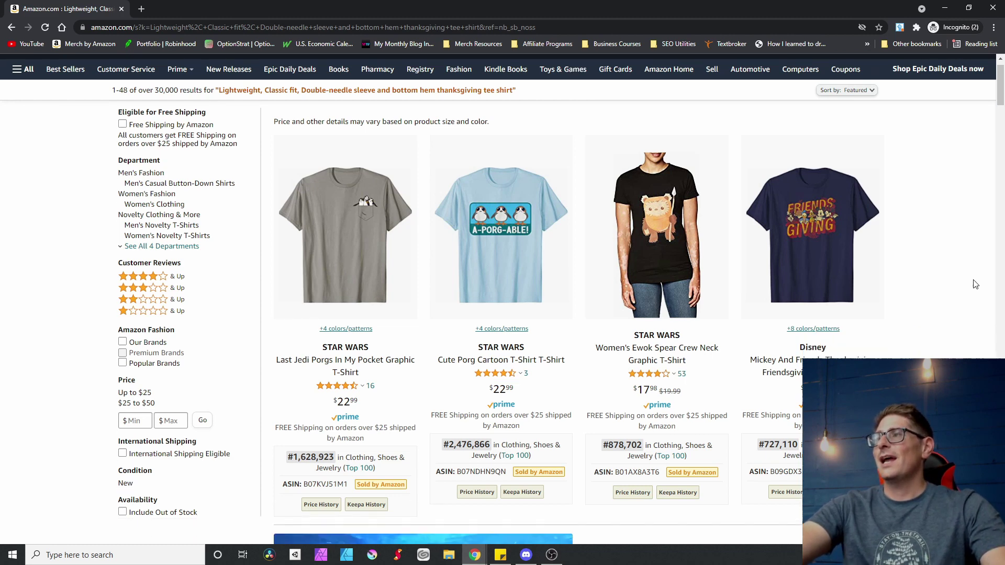
{"action": "scroll", "coordinate": [948, 325], "scroll_direction": "up", "scroll_amount": 1}
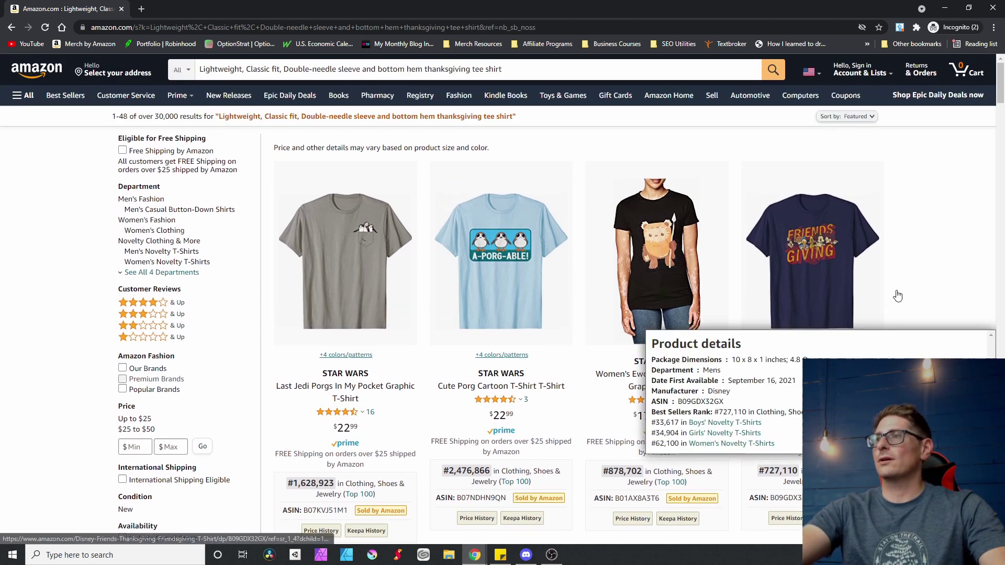
{"action": "mouse_move", "coordinate": [812, 307]}
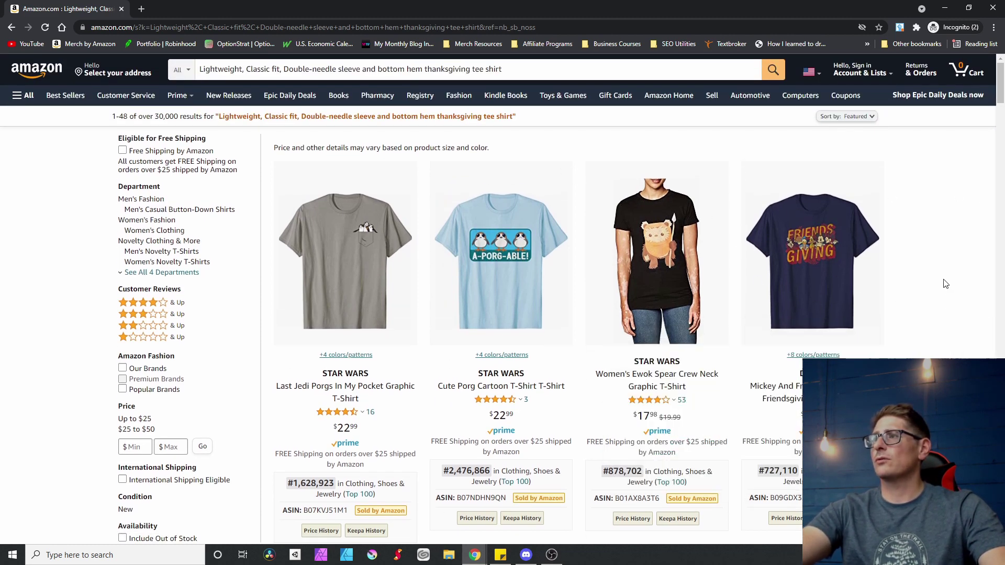
{"action": "scroll", "coordinate": [962, 275], "scroll_direction": "down", "scroll_amount": 1}
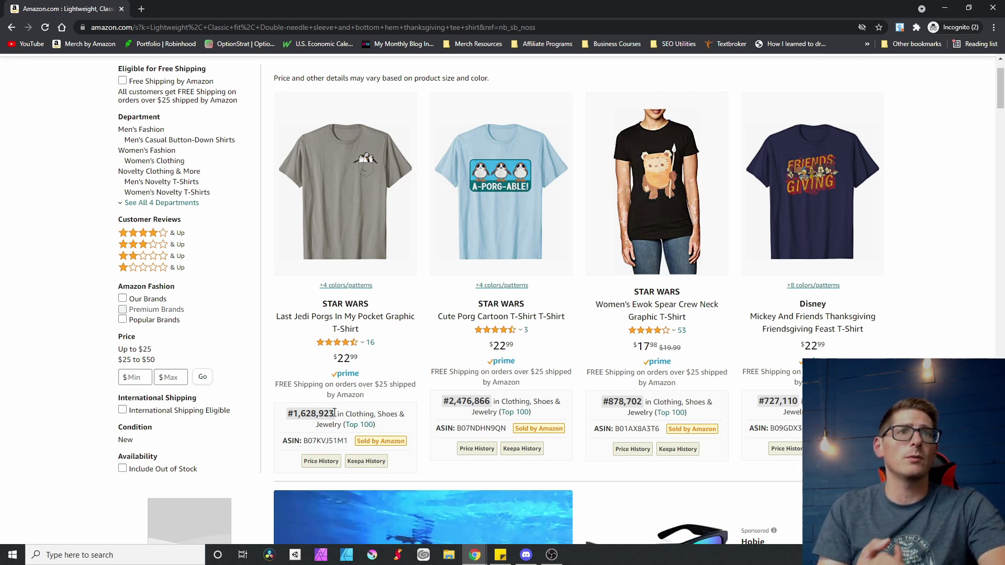
{"action": "scroll", "coordinate": [525, 360], "scroll_direction": "up", "scroll_amount": 2}
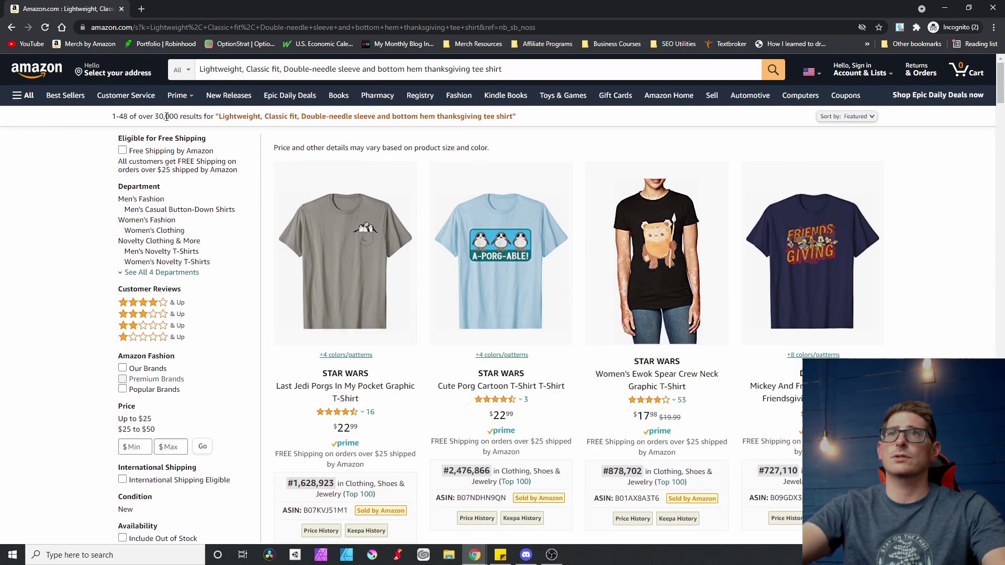
- Highlight the total number of search results and check the product details of the Last Jedi Porgs In My Pocket shirt
{"action": "left_click_drag", "start_coordinate": [179, 116], "coordinate": [156, 115]}
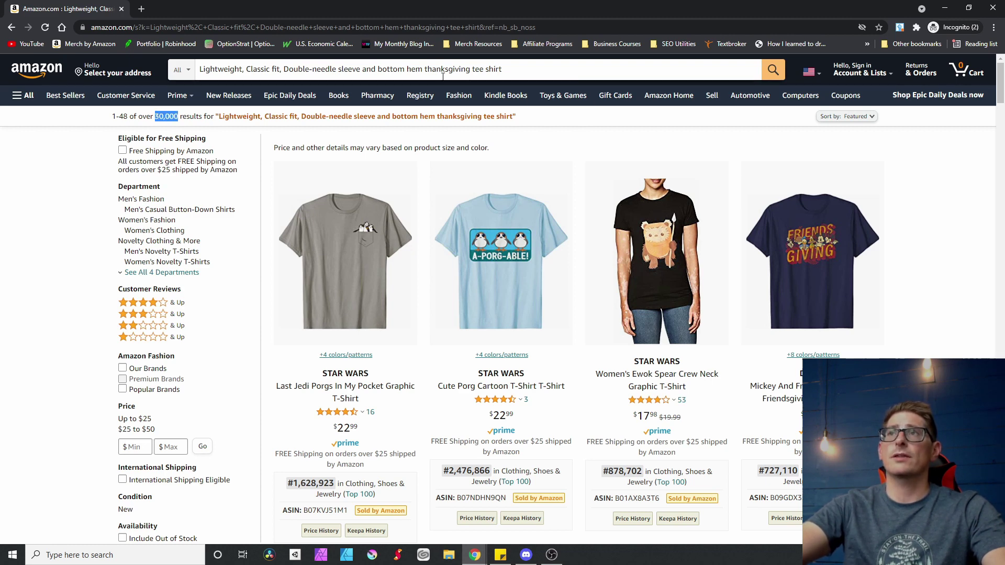
{"action": "mouse_move", "coordinate": [333, 272]}
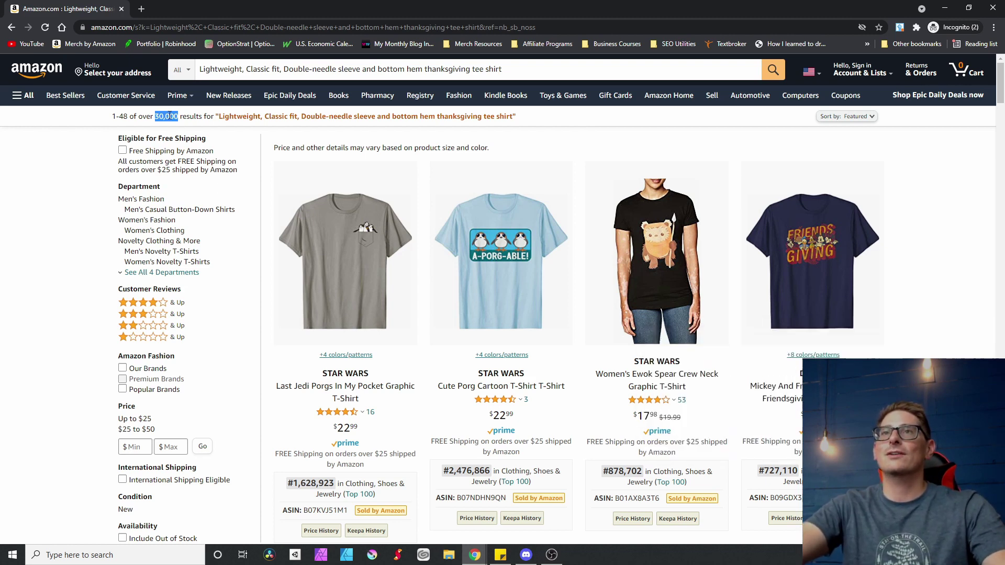
{"action": "scroll", "coordinate": [215, 241], "scroll_direction": "down", "scroll_amount": 1}
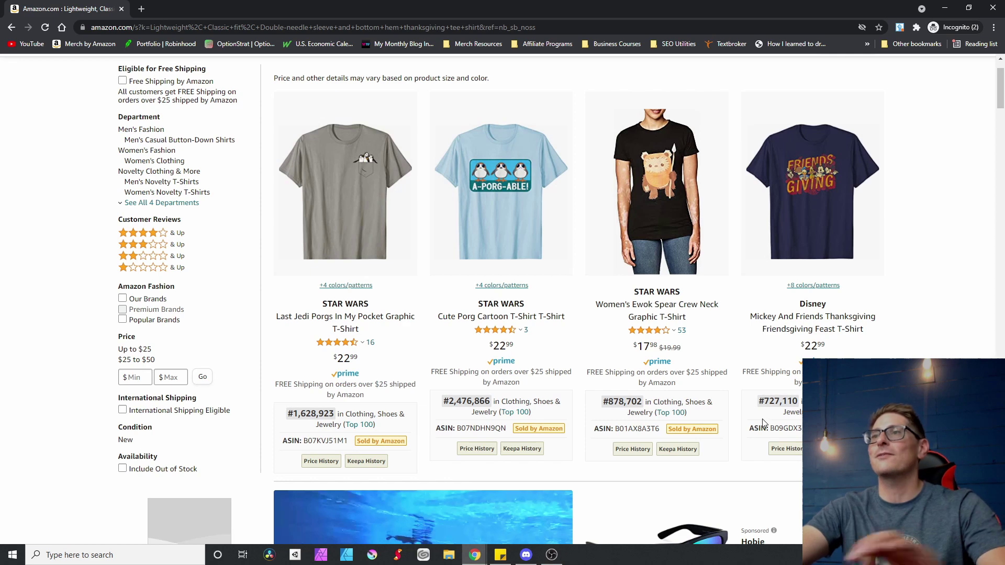
{"action": "scroll", "coordinate": [503, 299], "scroll_direction": "down", "scroll_amount": 1}
{"action": "scroll", "coordinate": [412, 371], "scroll_direction": "up", "scroll_amount": 2}
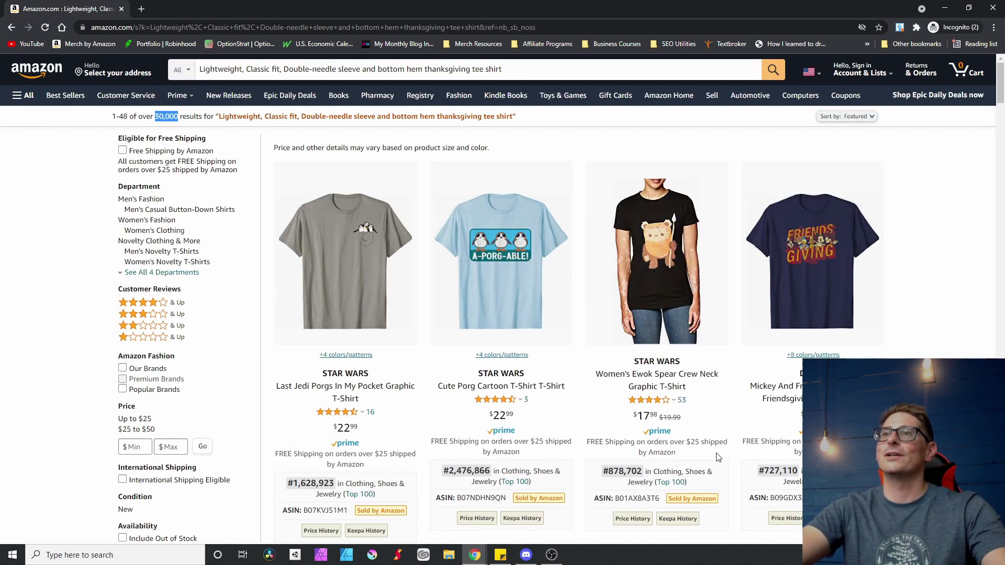
{"action": "mouse_move", "coordinate": [412, 371]}
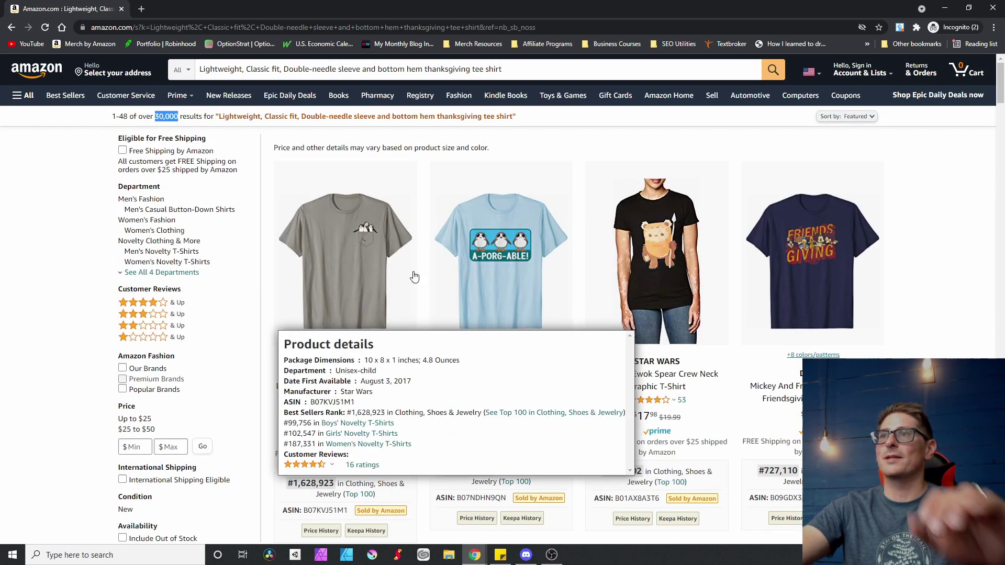
- Replace "tee shirt" with "police officer" in the search phrase and run the search
{"action": "left_click", "coordinate": [502, 68]}
{"action": "left_click_drag", "start_coordinate": [502, 69], "coordinate": [473, 66]}
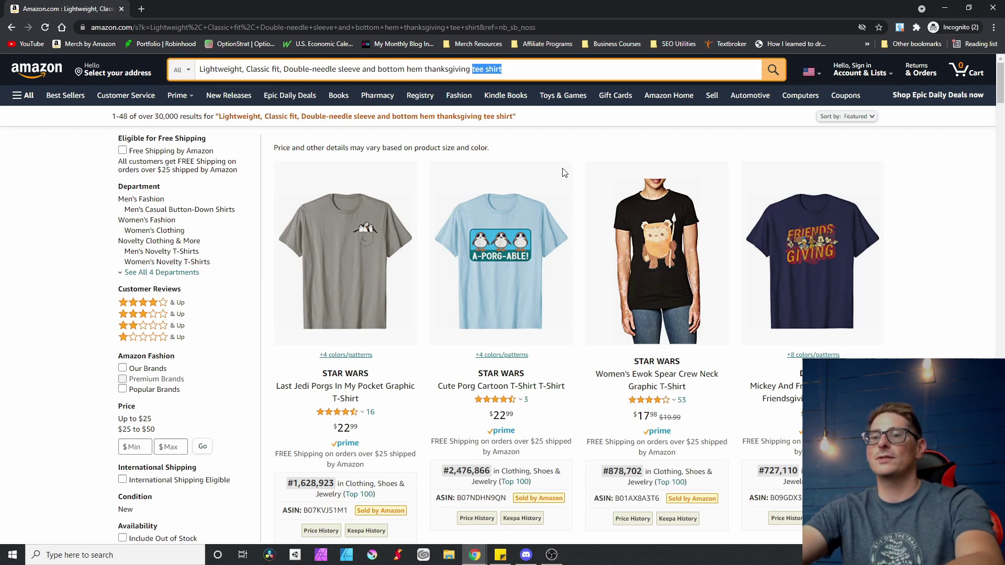
{"action": "key", "text": "BackSpace"}
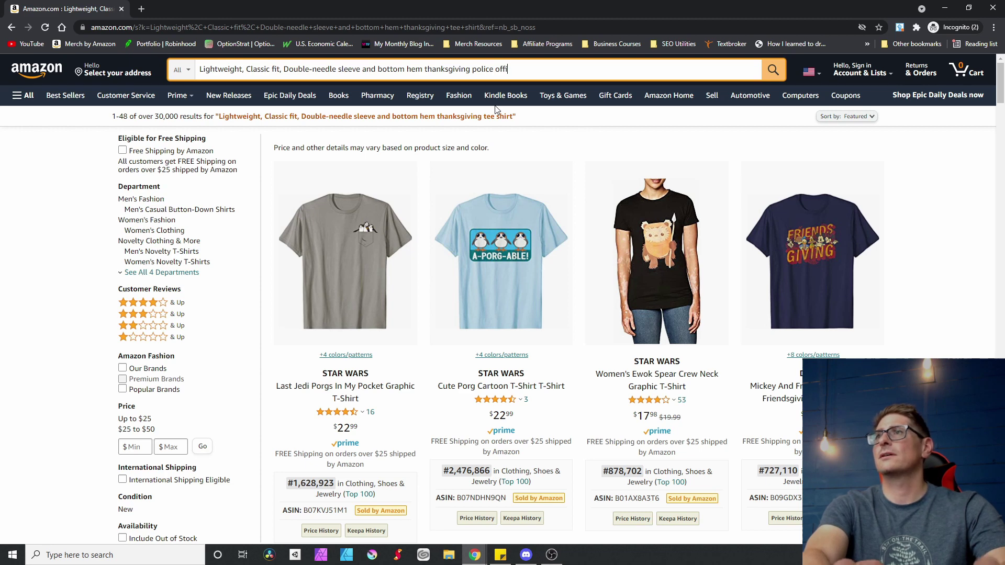
{"action": "key", "text": "Return"}
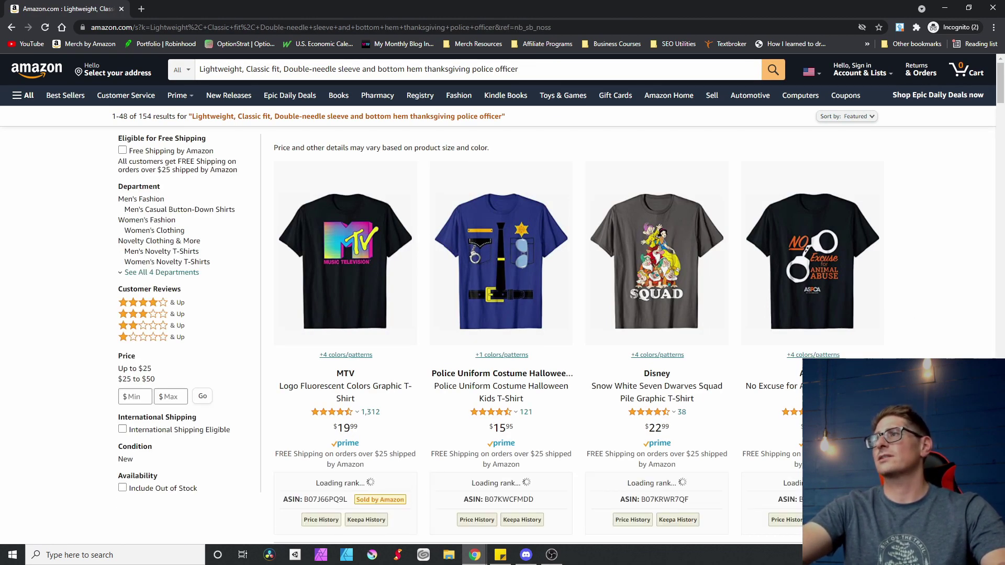
- Examine the Best Sellers Rank and product details of the Police Uniform Costume Halloween Kids T-Shirt in the results
{"action": "scroll", "coordinate": [581, 328], "scroll_direction": "down", "scroll_amount": 3}
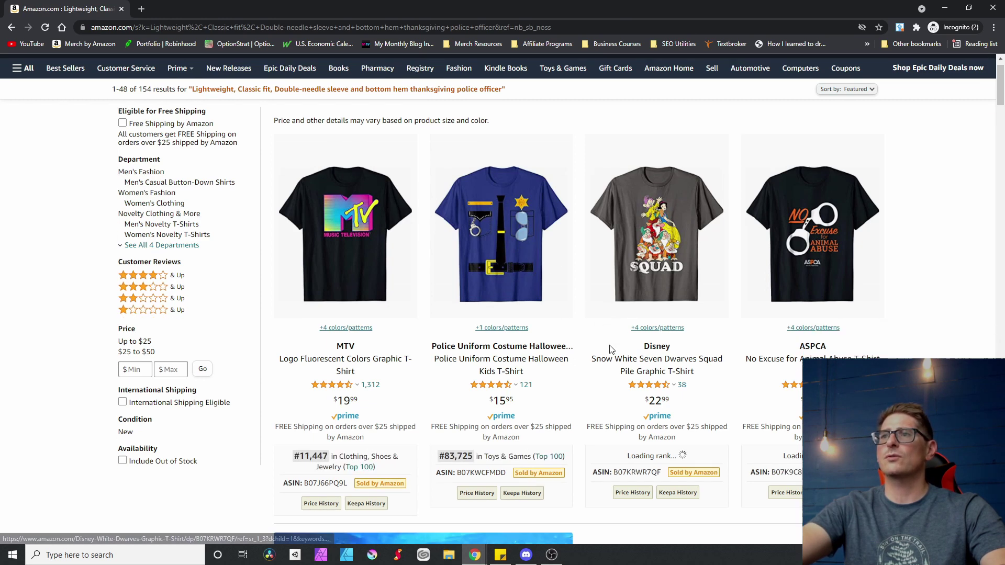
{"action": "scroll", "coordinate": [616, 344], "scroll_direction": "up", "scroll_amount": 3}
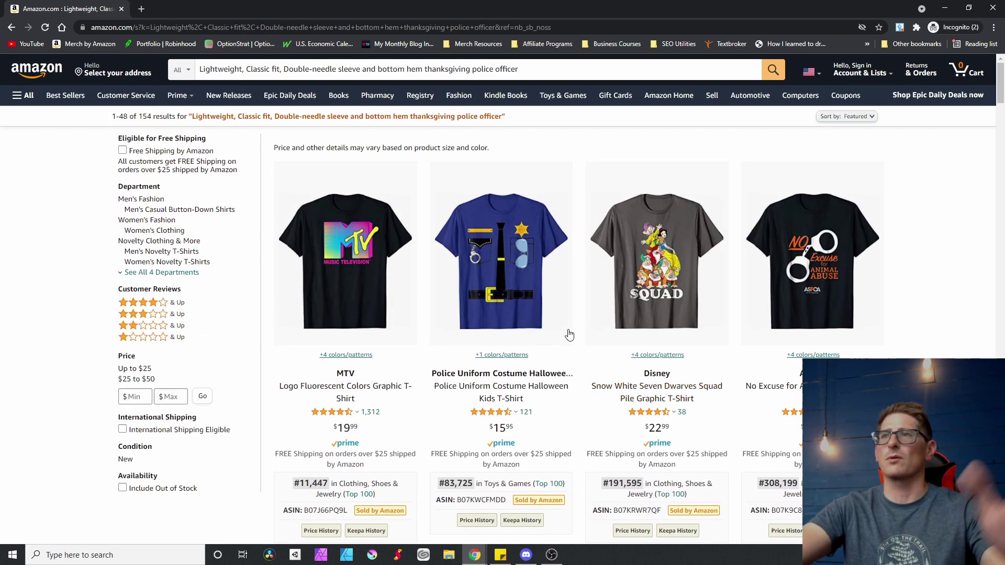
{"action": "mouse_move", "coordinate": [546, 329]}
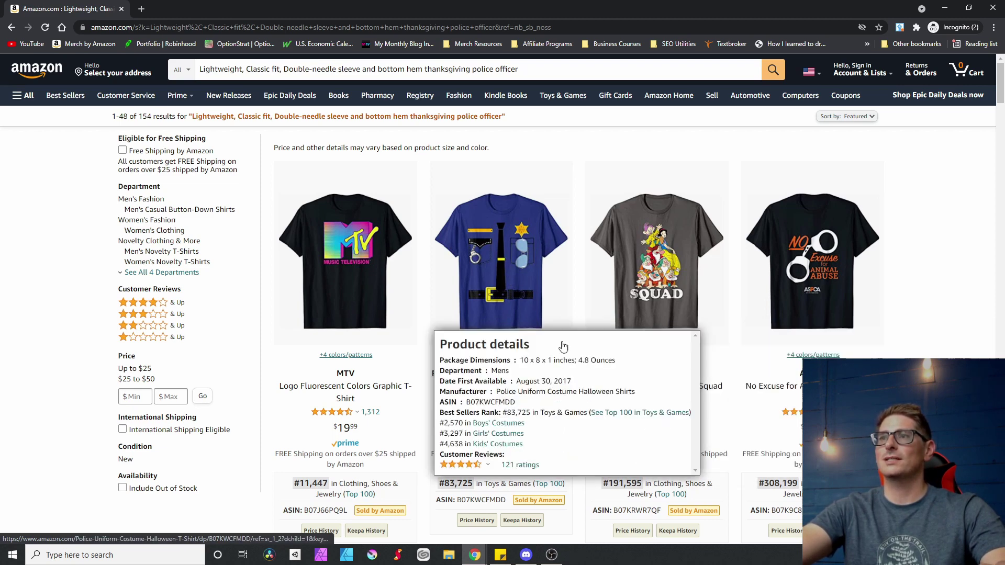
{"action": "scroll", "coordinate": [547, 487], "scroll_direction": "down", "scroll_amount": 1}
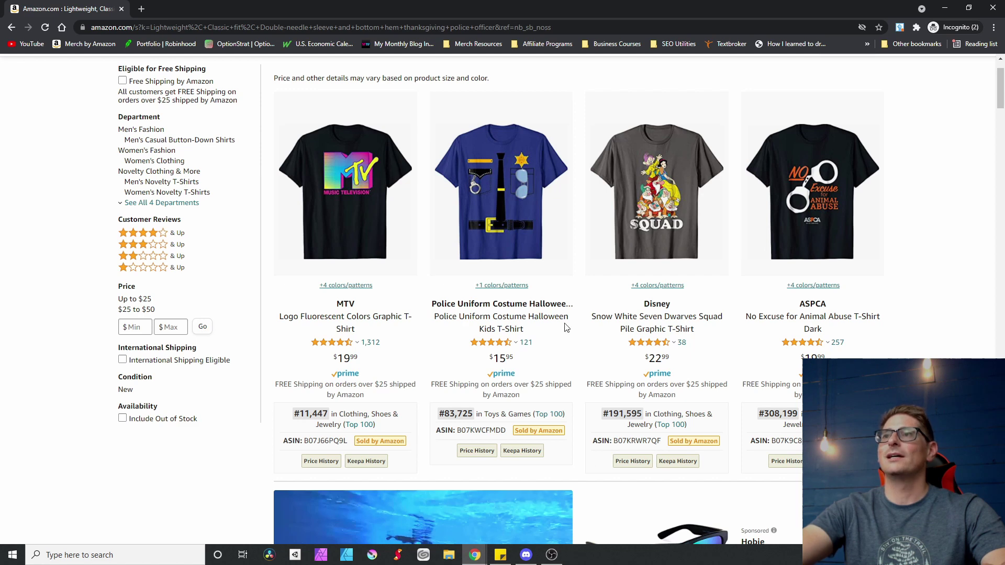
{"action": "mouse_move", "coordinate": [549, 224]}
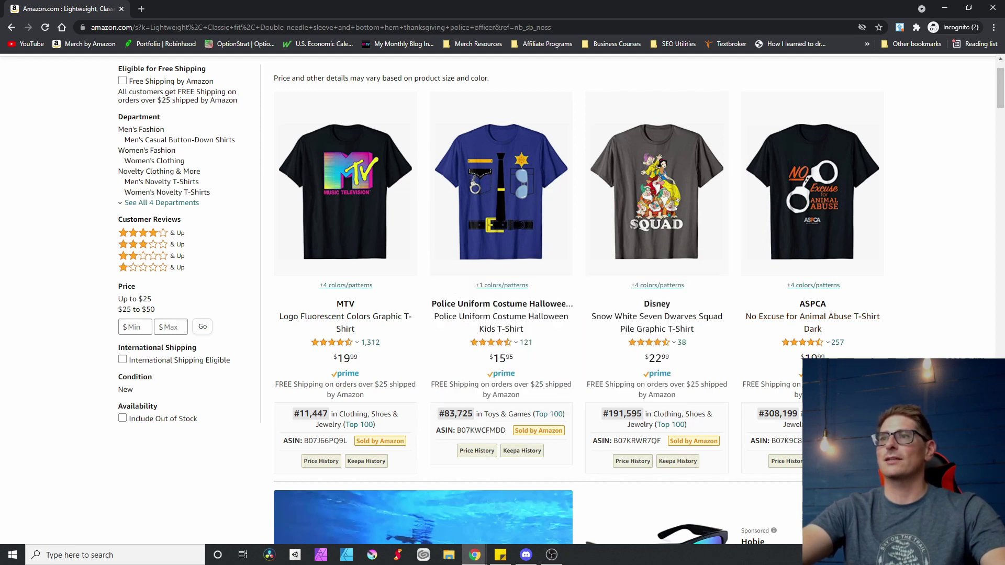
{"action": "scroll", "coordinate": [434, 417], "scroll_direction": "down", "scroll_amount": 1}
{"action": "scroll", "coordinate": [434, 417], "scroll_direction": "up", "scroll_amount": 1}
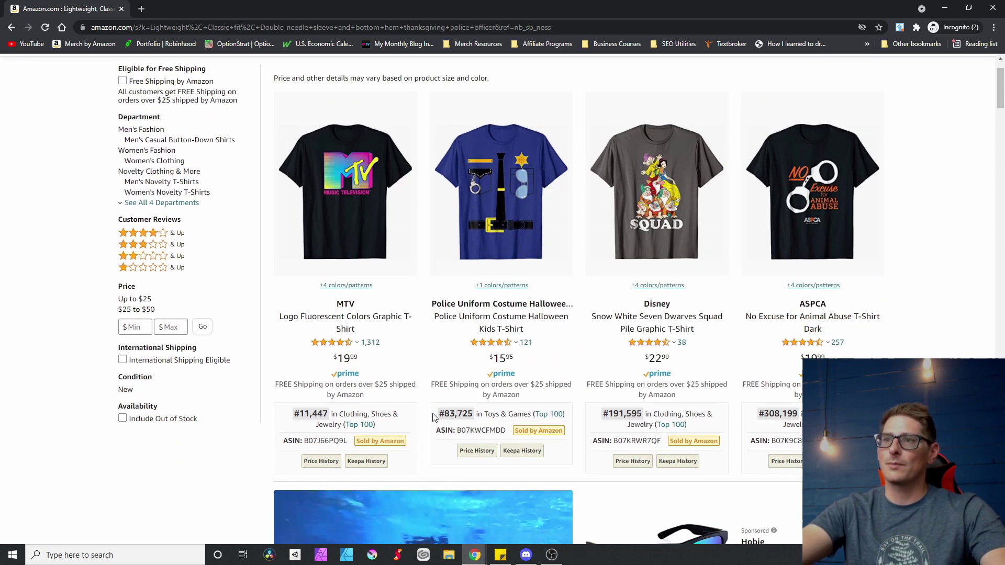
{"action": "left_click_drag", "start_coordinate": [433, 417], "coordinate": [479, 414]}
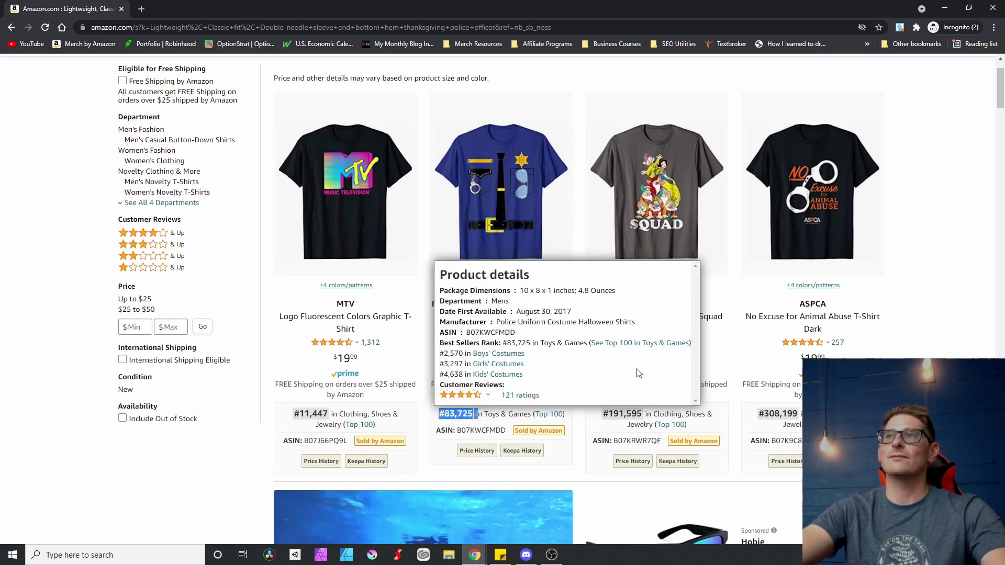
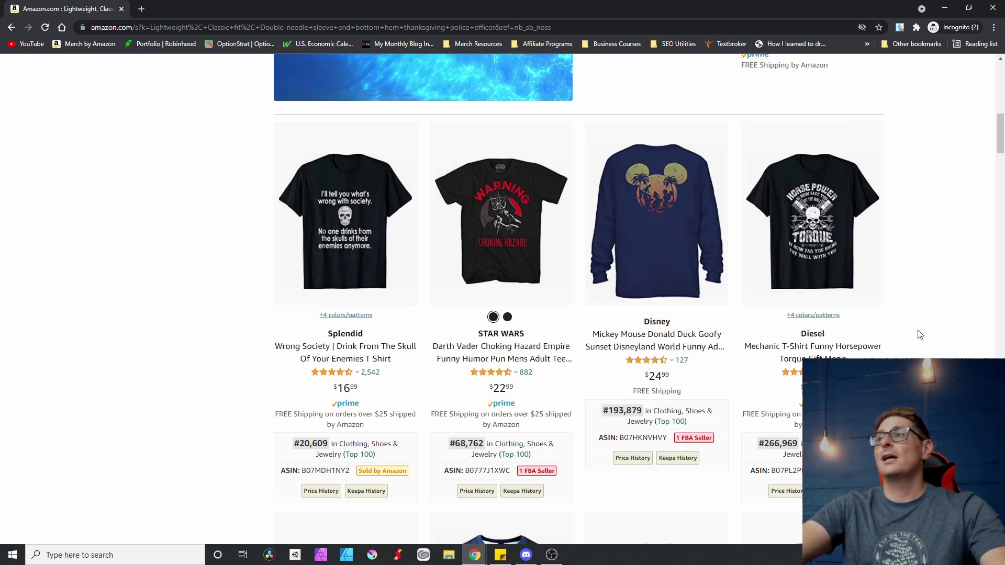
- Highlight the Best Sellers Rank of the Police Uniform Costume Halloween Kids T-Shirt in the results
{"action": "scroll", "coordinate": [524, 314], "scroll_direction": "up", "scroll_amount": 9}
{"action": "left_click_drag", "start_coordinate": [438, 344], "coordinate": [477, 343]}
{"action": "scroll", "coordinate": [476, 344], "scroll_direction": "up", "scroll_amount": 3}
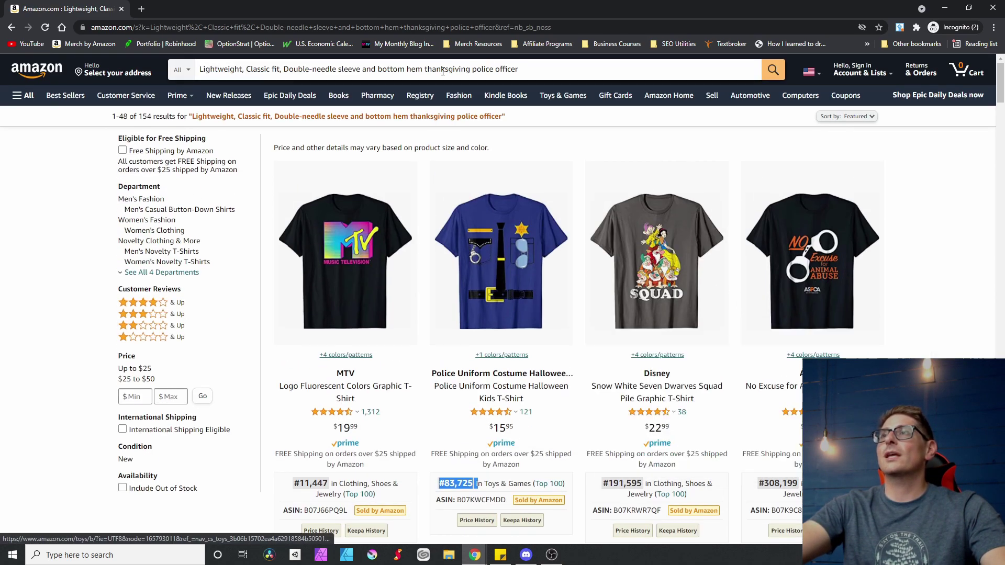
- Replace "thanksgiving police officer" with "oil painter loves coffee" in the search phrase and run the search
{"action": "left_click_drag", "start_coordinate": [425, 69], "coordinate": [471, 70]}
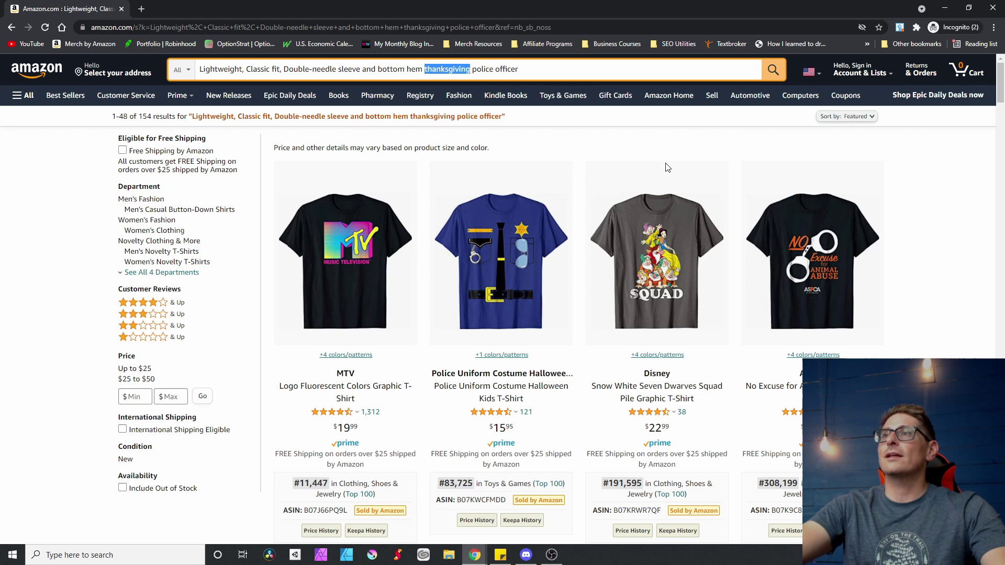
{"action": "type", "text": "oil paint"}
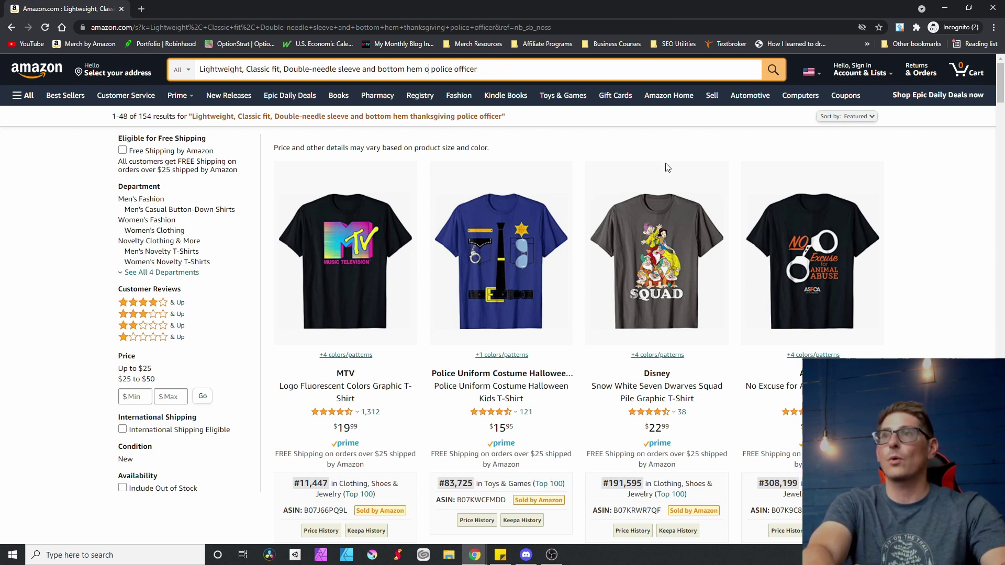
{"action": "type", "text": "er"}
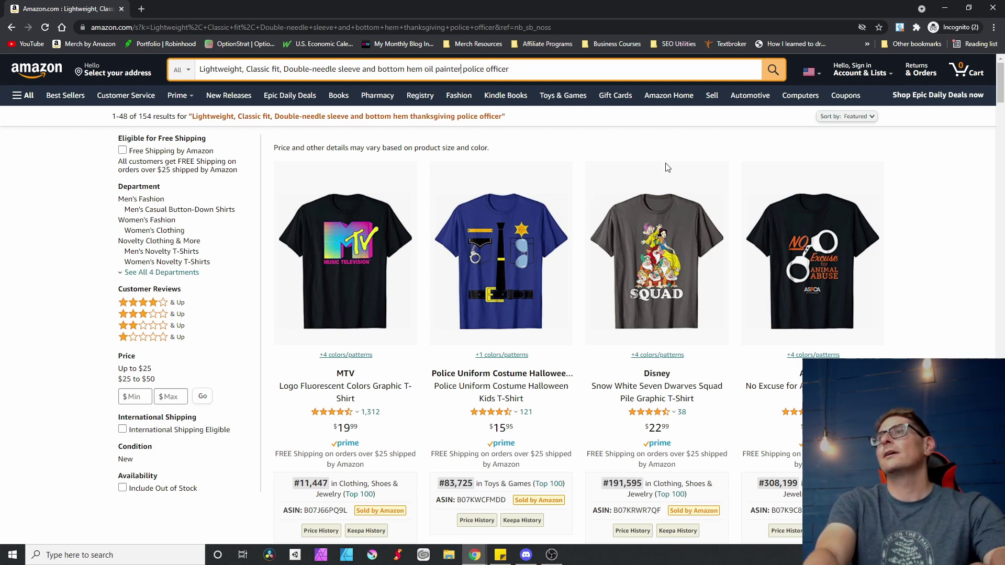
{"action": "key", "text": "Delete"}
{"action": "key", "text": "Delete"}
{"action": "key", "text": "Delete"}
{"action": "key", "text": "Delete"}
{"action": "key", "text": "Delete"}
{"action": "key", "text": "Delete"}
{"action": "key", "text": "Delete"}
{"action": "key", "text": "Delete"}
{"action": "key", "text": "Delete"}
{"action": "key", "text": "Delete"}
{"action": "key", "text": "Delete"}
{"action": "key", "text": "Delete"}
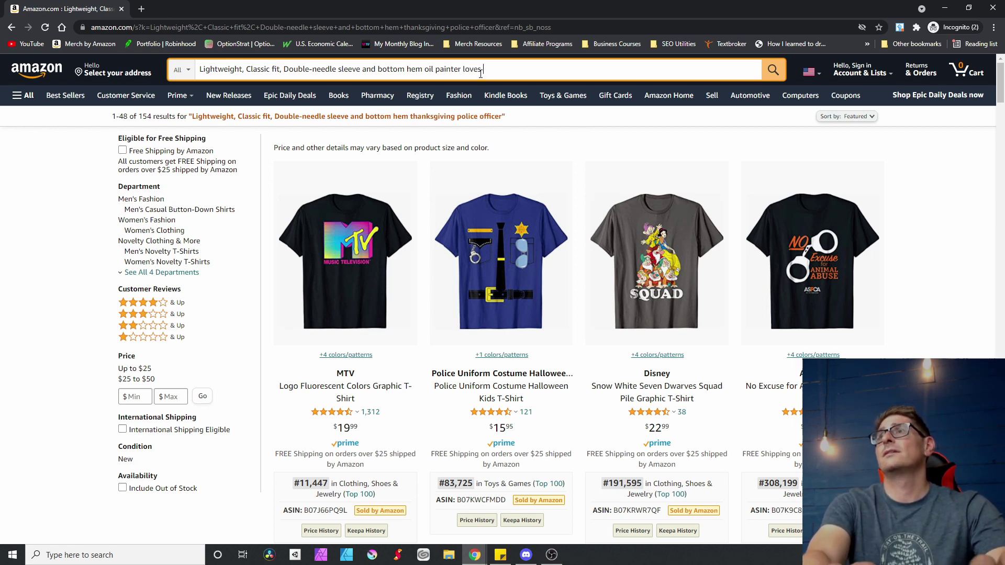
{"action": "key", "text": "Return"}
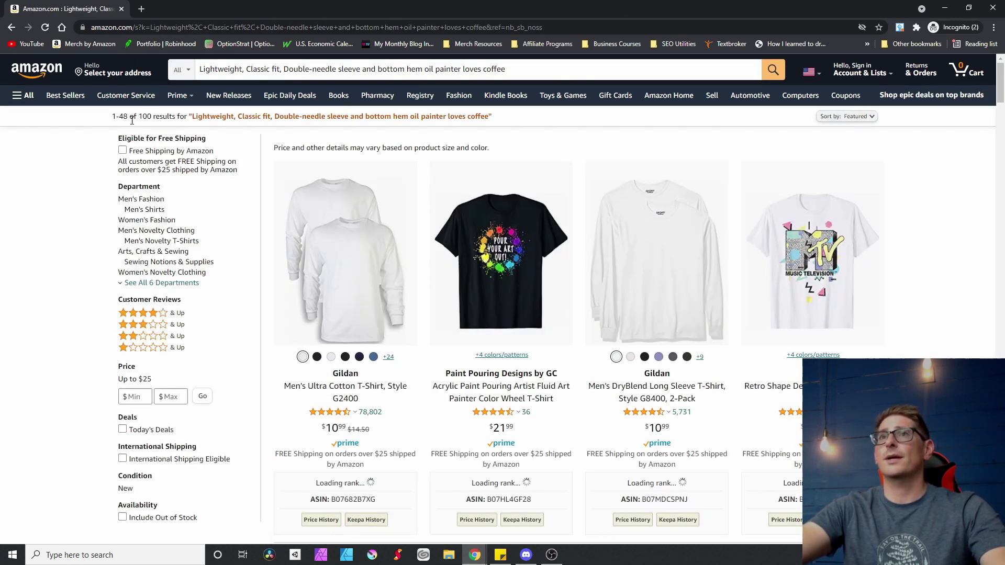
- Examine the designs and Best Sellers Ranks of the shirts in the "oil painter loves coffee" results
{"action": "scroll", "coordinate": [754, 318], "scroll_direction": "down", "scroll_amount": 4}
{"action": "scroll", "coordinate": [754, 318], "scroll_direction": "down", "scroll_amount": 7}
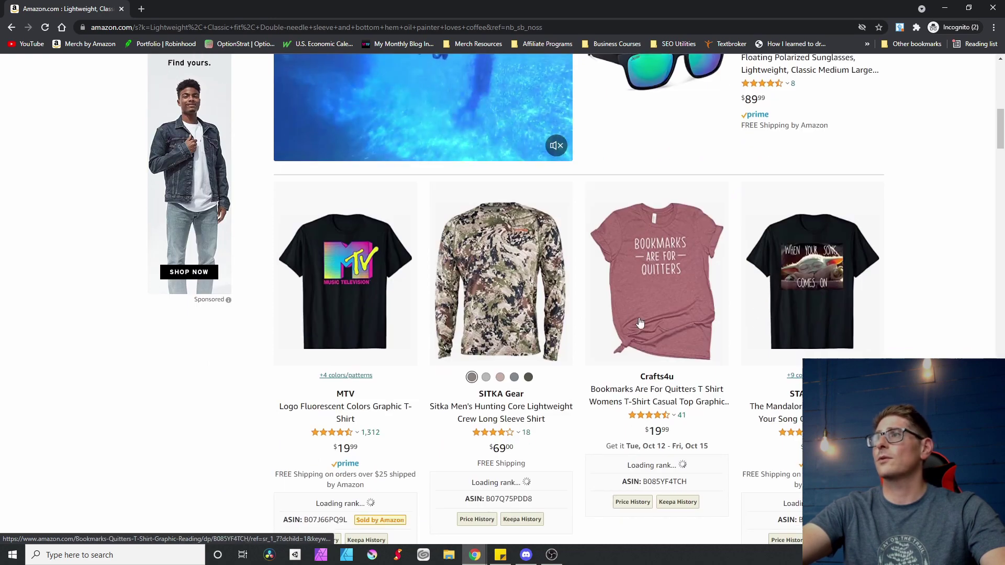
{"action": "scroll", "coordinate": [673, 296], "scroll_direction": "down", "scroll_amount": 8}
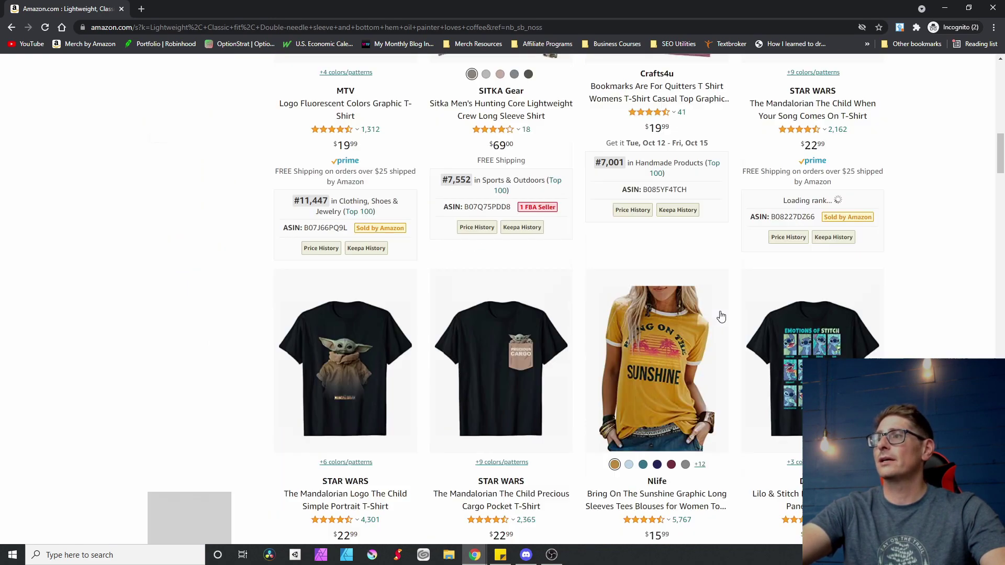
{"action": "scroll", "coordinate": [752, 314], "scroll_direction": "down", "scroll_amount": 12}
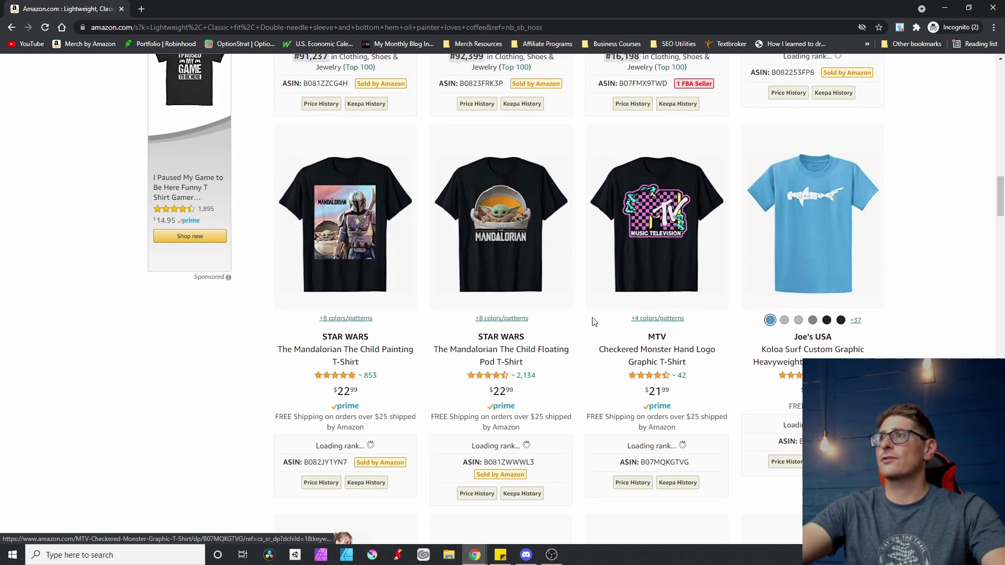
{"action": "scroll", "coordinate": [610, 326], "scroll_direction": "down", "scroll_amount": 2}
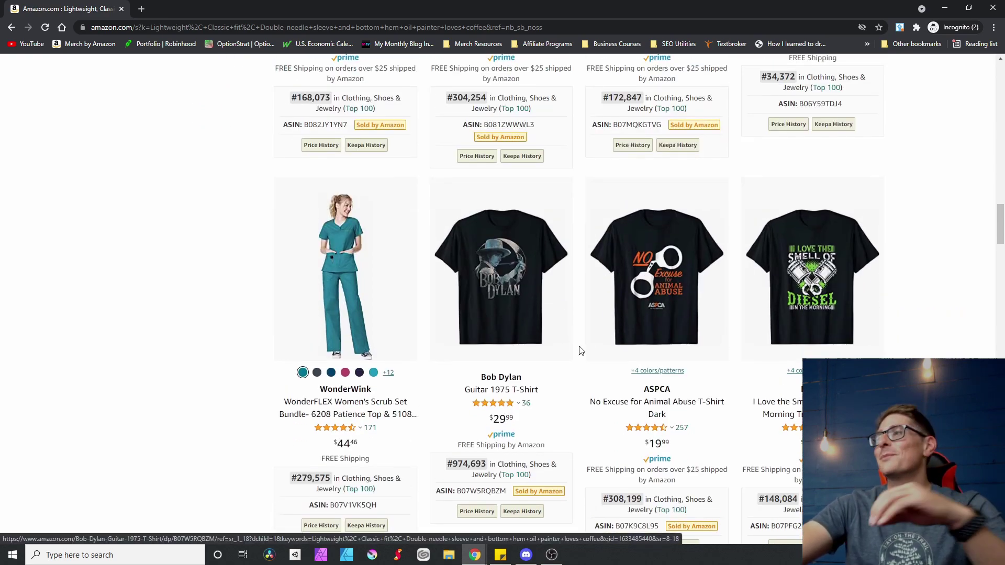
{"action": "scroll", "coordinate": [576, 348], "scroll_direction": "up", "scroll_amount": 7}
{"action": "scroll", "coordinate": [632, 374], "scroll_direction": "up", "scroll_amount": 6}
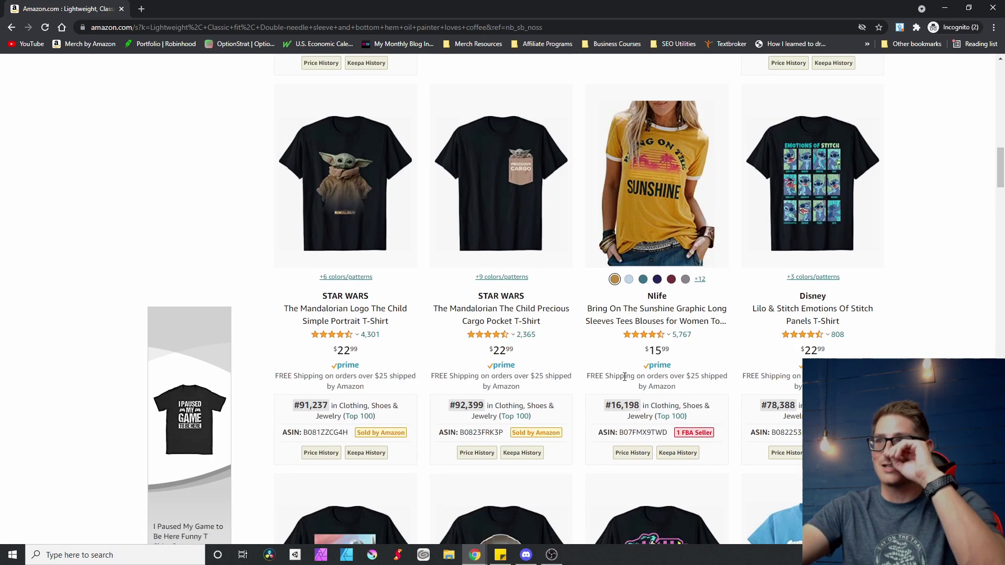
- Highlight the number of search results and check the product details of the MTV Retro Shape Design Logo Graphic T-Shirt
{"action": "scroll", "coordinate": [631, 379], "scroll_direction": "up", "scroll_amount": 15}
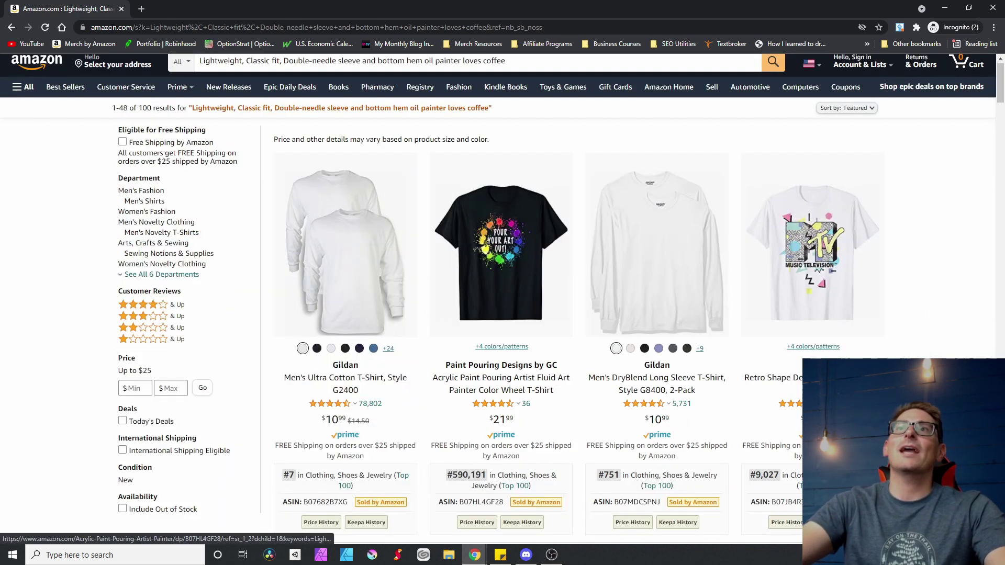
{"action": "mouse_move", "coordinate": [152, 107]}
{"action": "left_mouse_down"}
{"action": "mouse_move", "coordinate": [106, 117]}
{"action": "mouse_move", "coordinate": [154, 109]}
{"action": "left_mouse_up"}
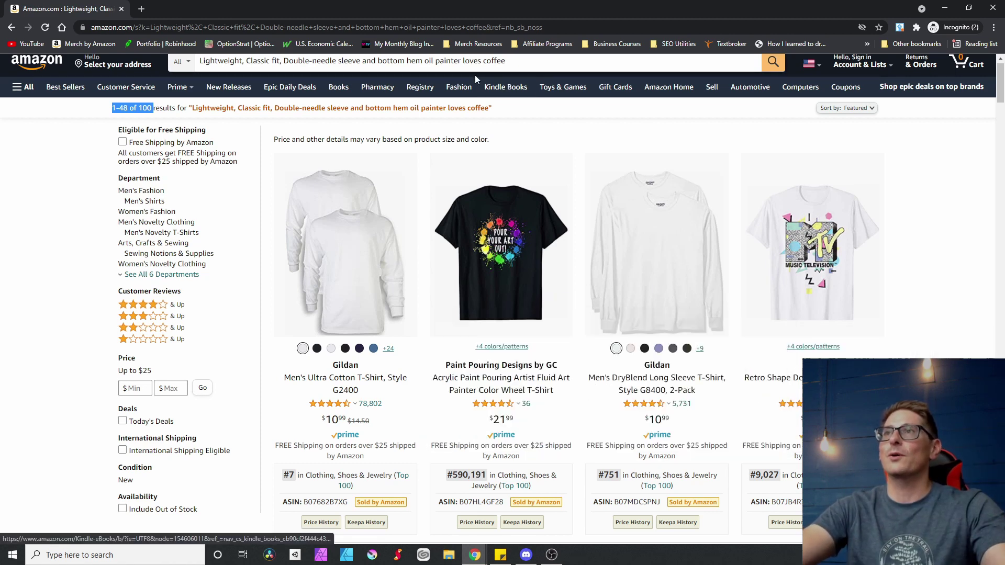
{"action": "mouse_move", "coordinate": [832, 280]}
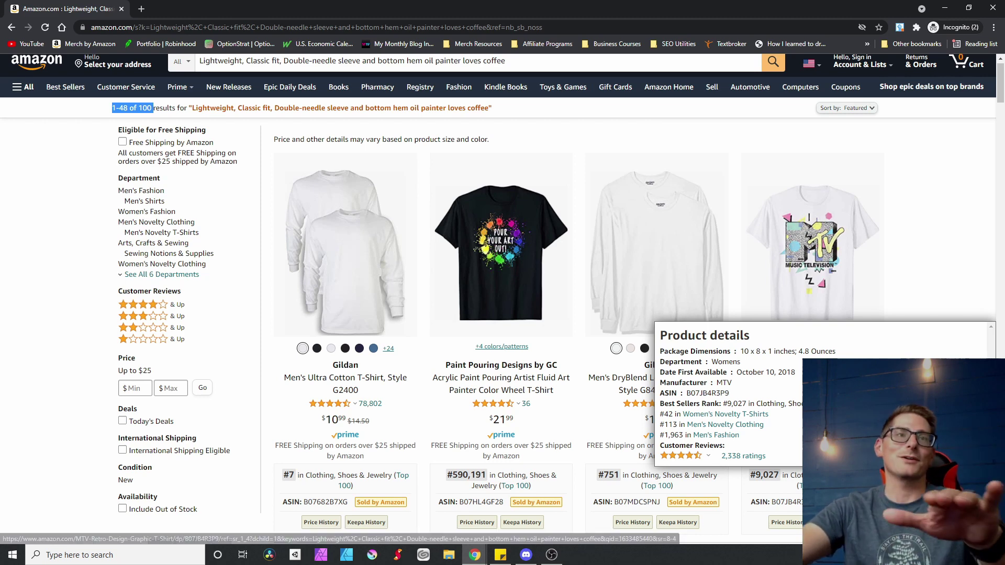
- Check the product details of the Bookmarks Are For Quitters shirt and the Mandalorian The Child shirts
{"action": "scroll", "coordinate": [498, 298], "scroll_direction": "down", "scroll_amount": 1}
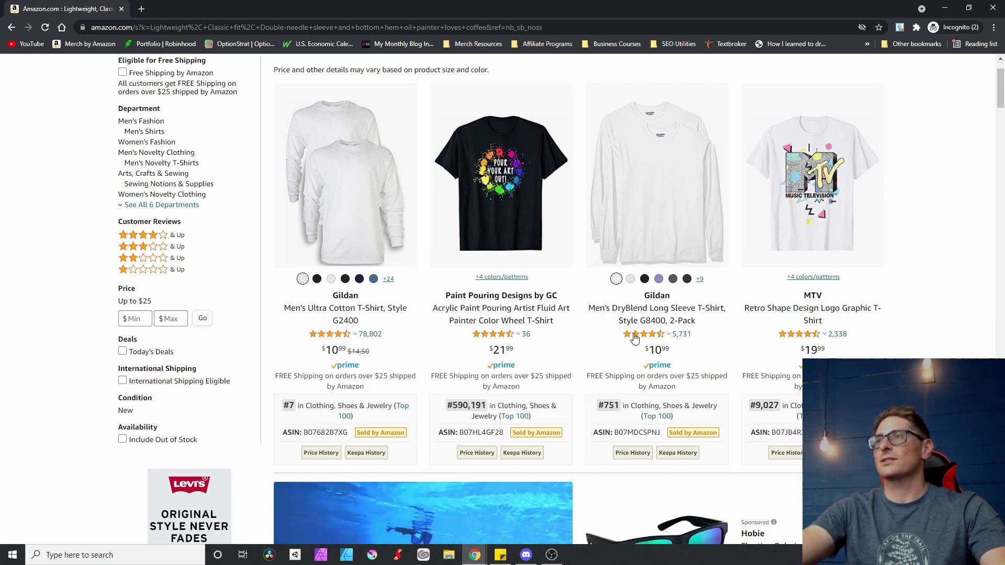
{"action": "scroll", "coordinate": [634, 340], "scroll_direction": "down", "scroll_amount": 6}
{"action": "scroll", "coordinate": [672, 178], "scroll_direction": "down", "scroll_amount": 5}
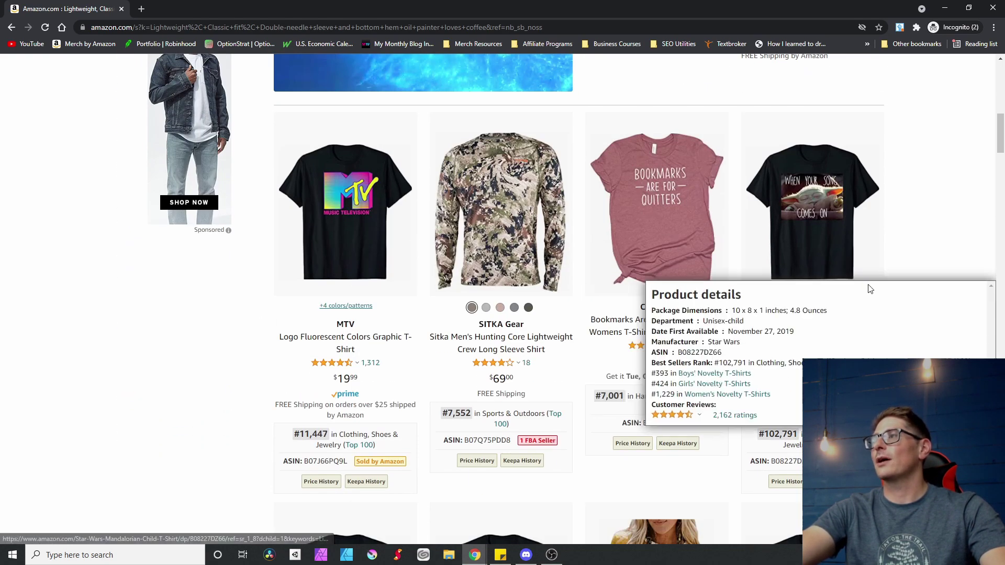
{"action": "mouse_move", "coordinate": [672, 178]}
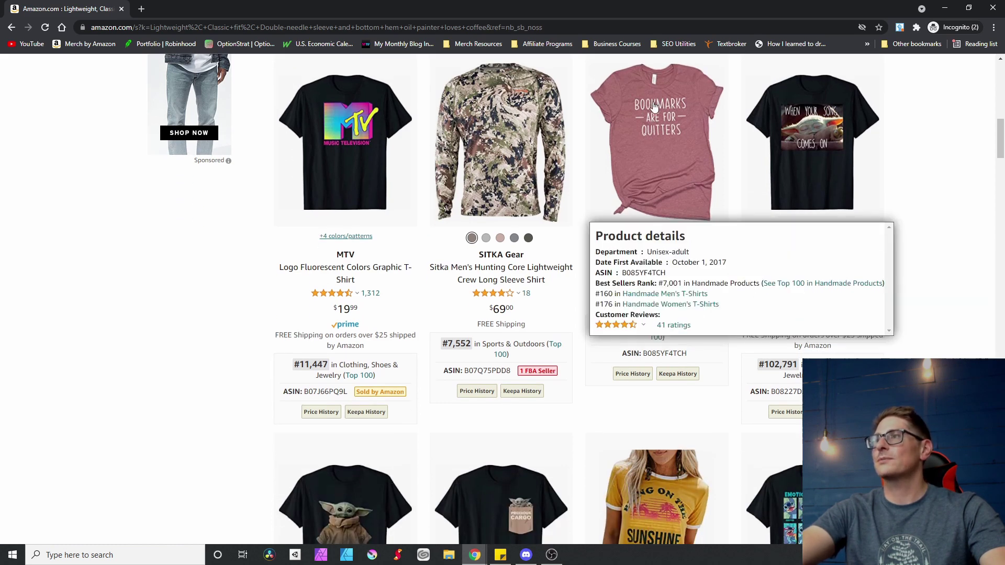
{"action": "mouse_move", "coordinate": [825, 145]}
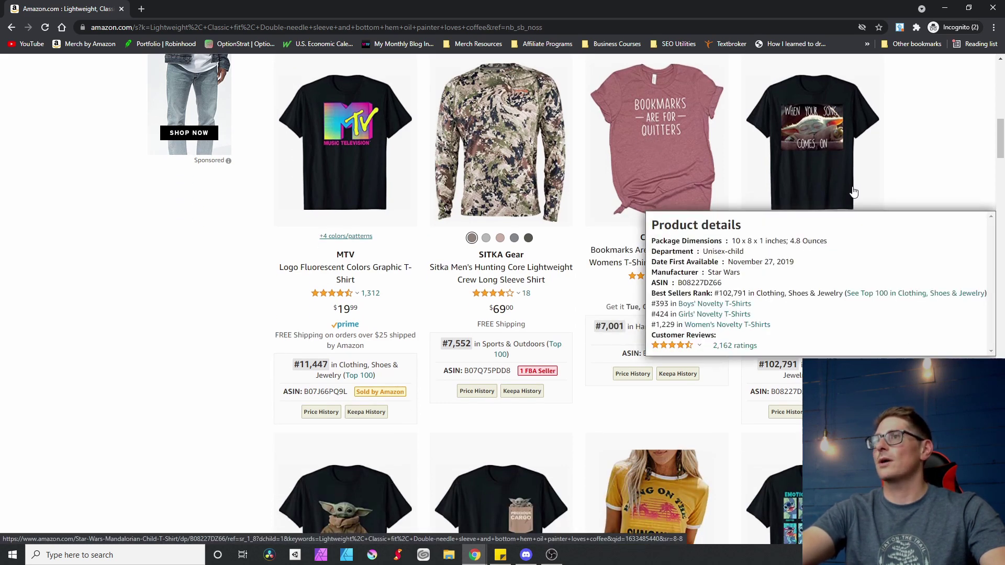
{"action": "scroll", "coordinate": [498, 327], "scroll_direction": "down", "scroll_amount": 10}
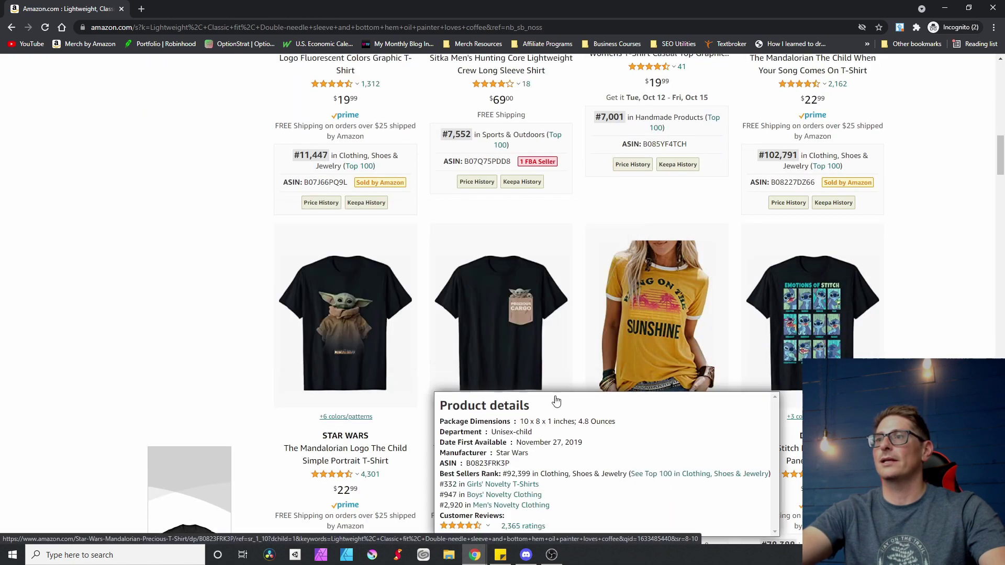
{"action": "scroll", "coordinate": [893, 312], "scroll_direction": "down", "scroll_amount": 5}
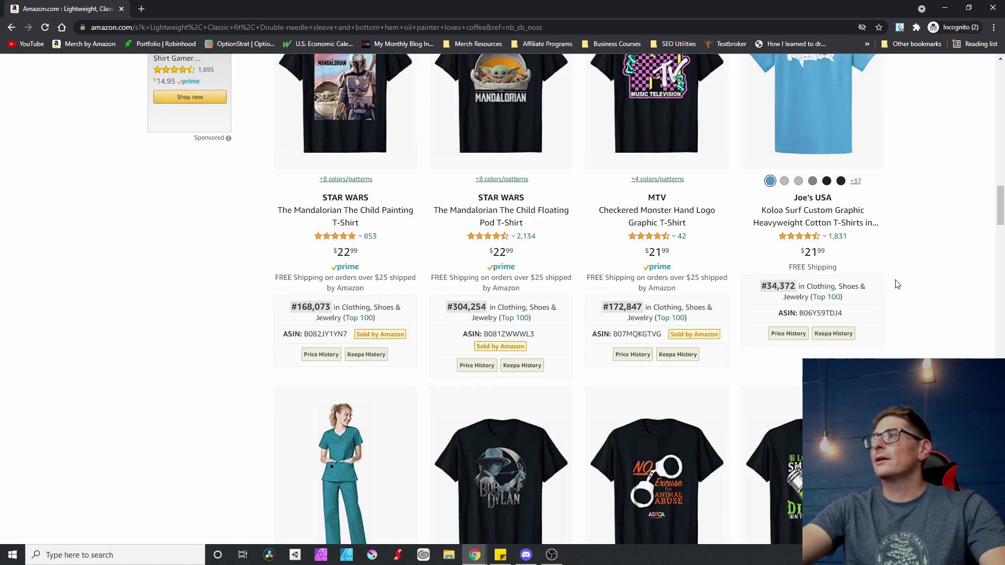
- Check the Keepa history of the Joe's USA Koloa Surf shirt
{"action": "scroll", "coordinate": [898, 283], "scroll_direction": "up", "scroll_amount": 2}
{"action": "mouse_move", "coordinate": [815, 247]}
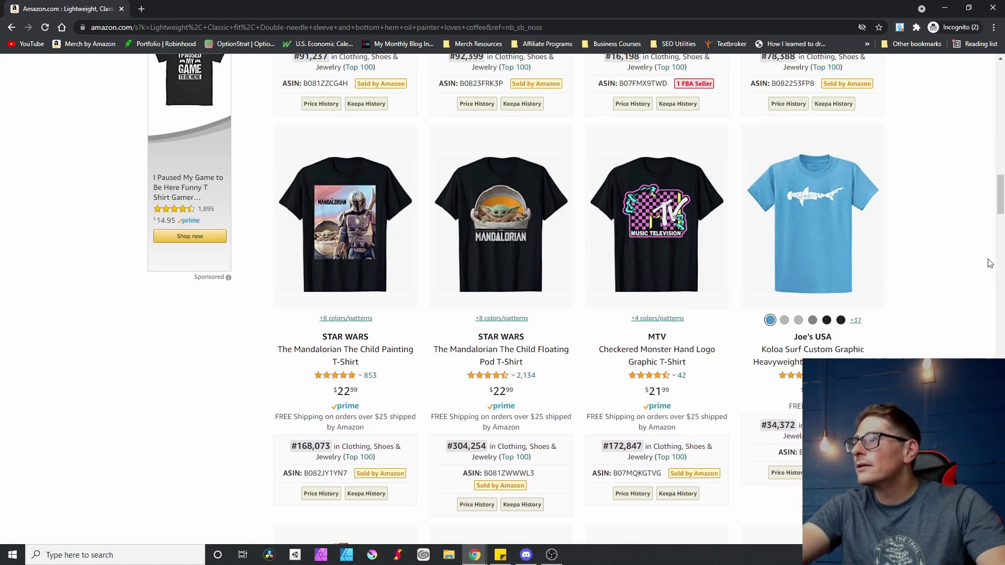
{"action": "mouse_move", "coordinate": [833, 473]}
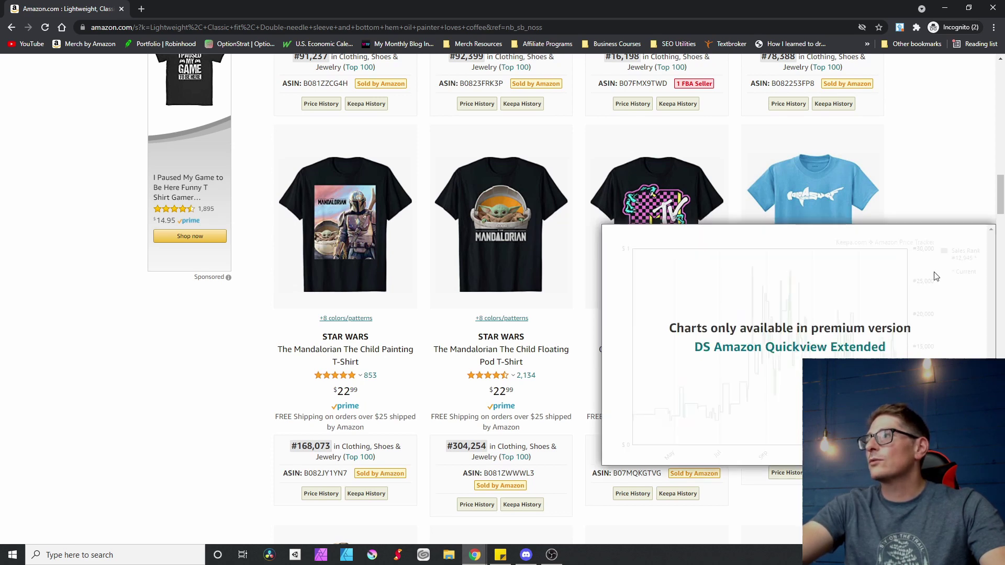
{"action": "scroll", "coordinate": [920, 296], "scroll_direction": "down", "scroll_amount": 3}
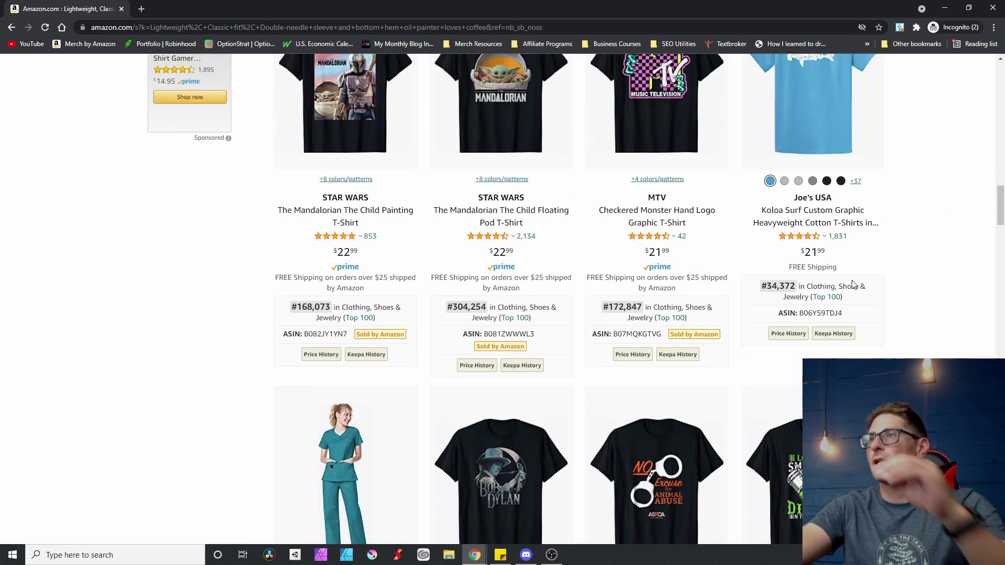
- Check the product details of the I Love the Smell of Diesel shirt and highlight its Best Sellers Rank
{"action": "scroll", "coordinate": [854, 284], "scroll_direction": "down", "scroll_amount": 7}
{"action": "mouse_move", "coordinate": [650, 166]}
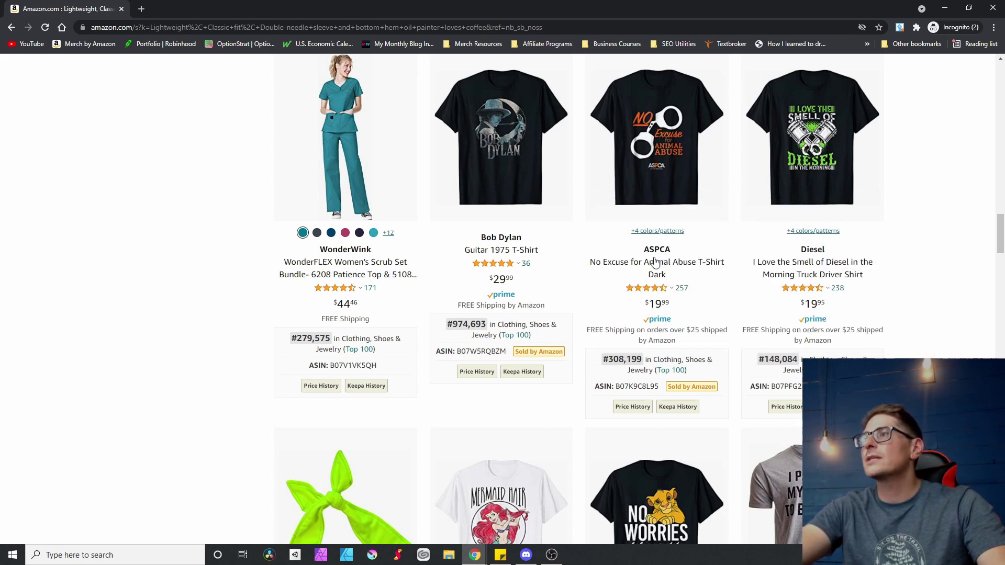
{"action": "scroll", "coordinate": [942, 247], "scroll_direction": "down", "scroll_amount": 1}
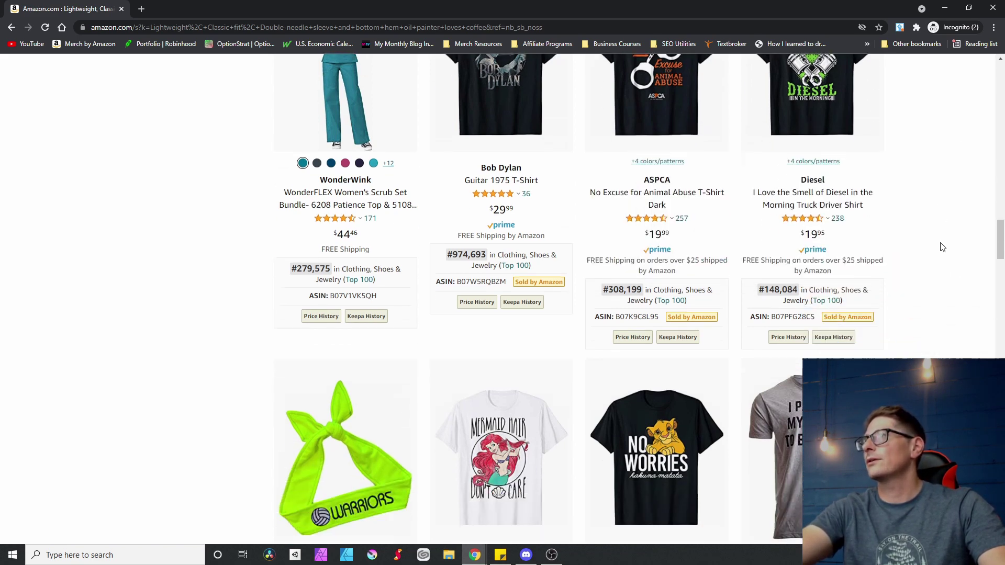
{"action": "scroll", "coordinate": [942, 247], "scroll_direction": "up", "scroll_amount": 1}
{"action": "mouse_move", "coordinate": [783, 165]}
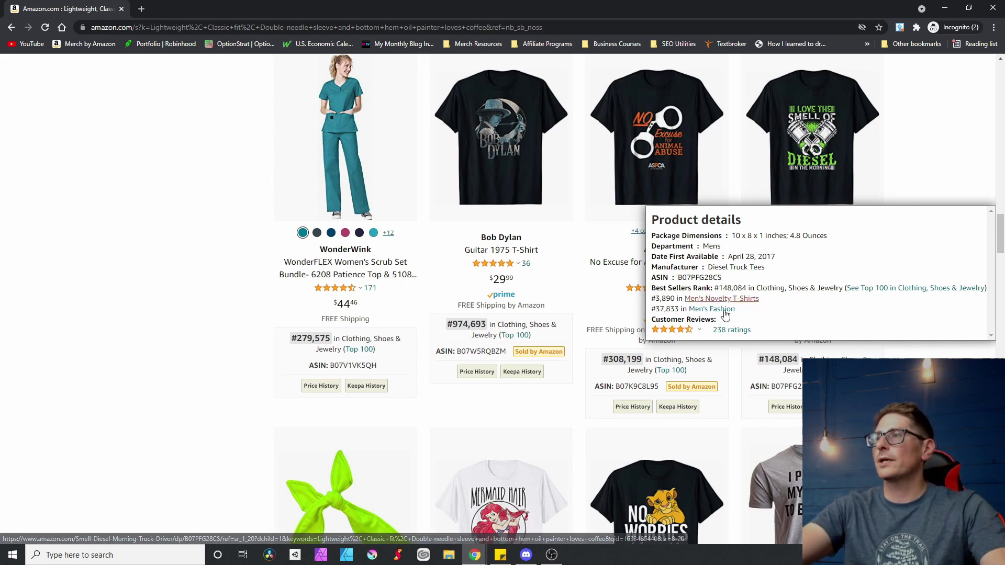
{"action": "mouse_move", "coordinate": [699, 331]}
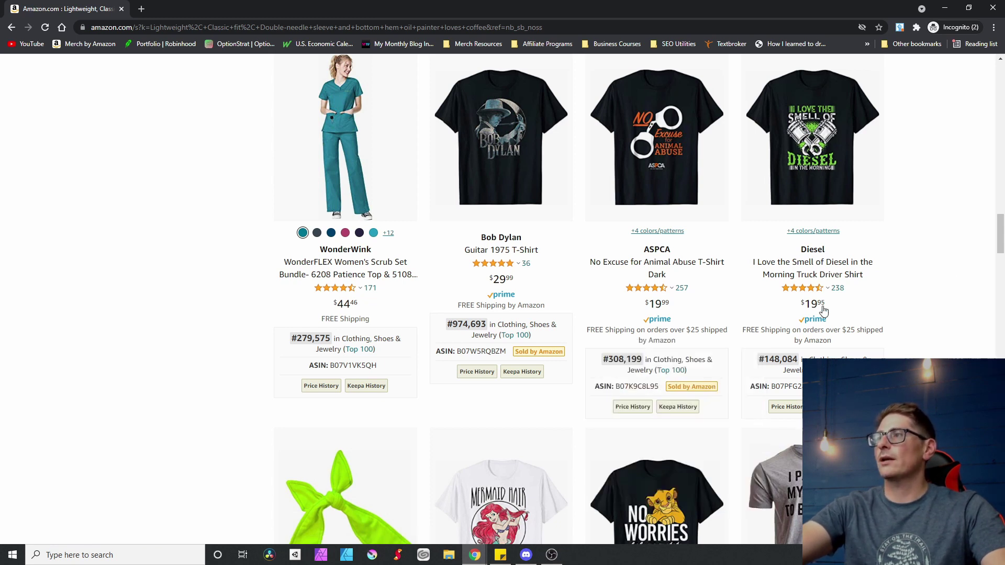
{"action": "mouse_move", "coordinate": [827, 288]}
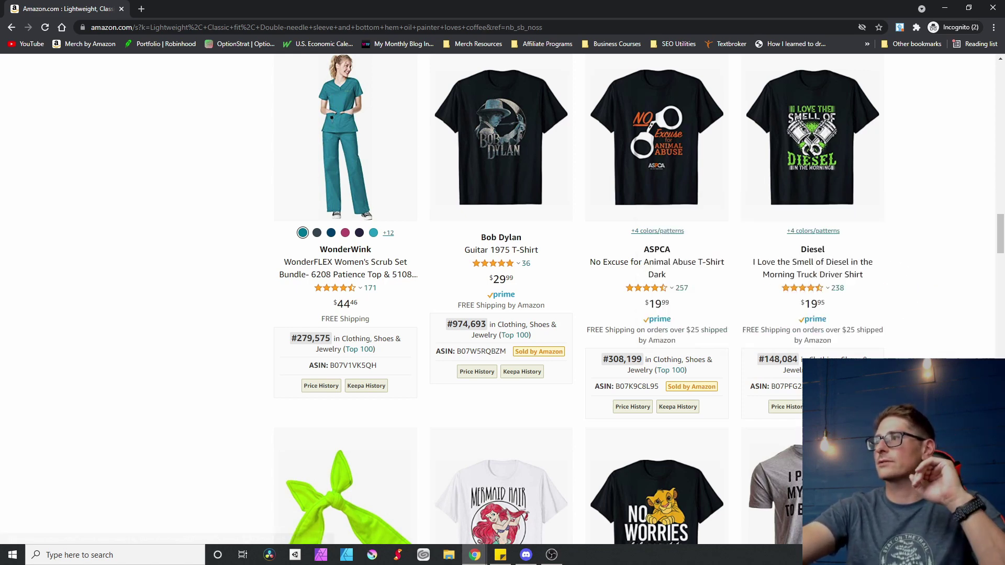
{"action": "mouse_move", "coordinate": [804, 355]}
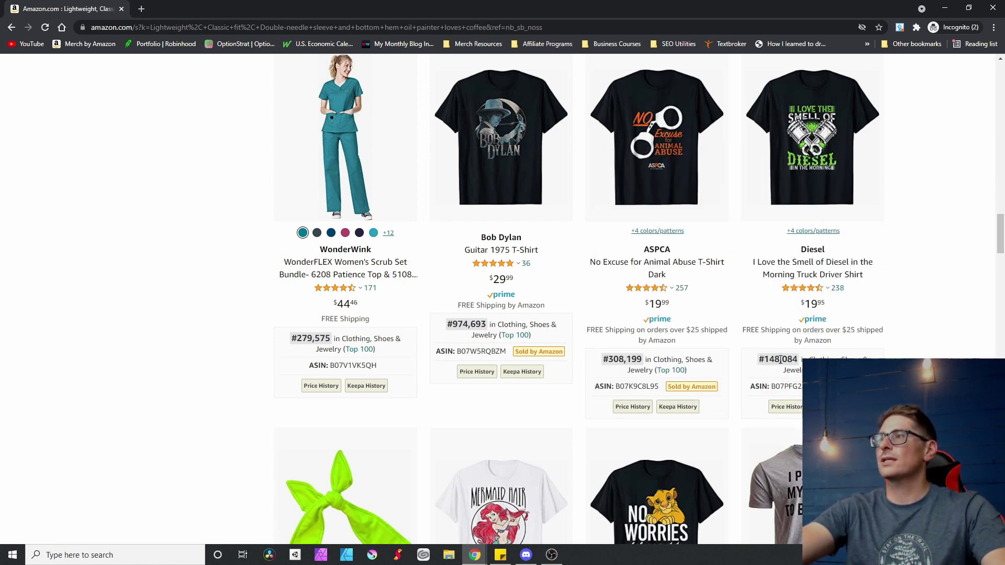
{"action": "double_click", "coordinate": [781, 359]}
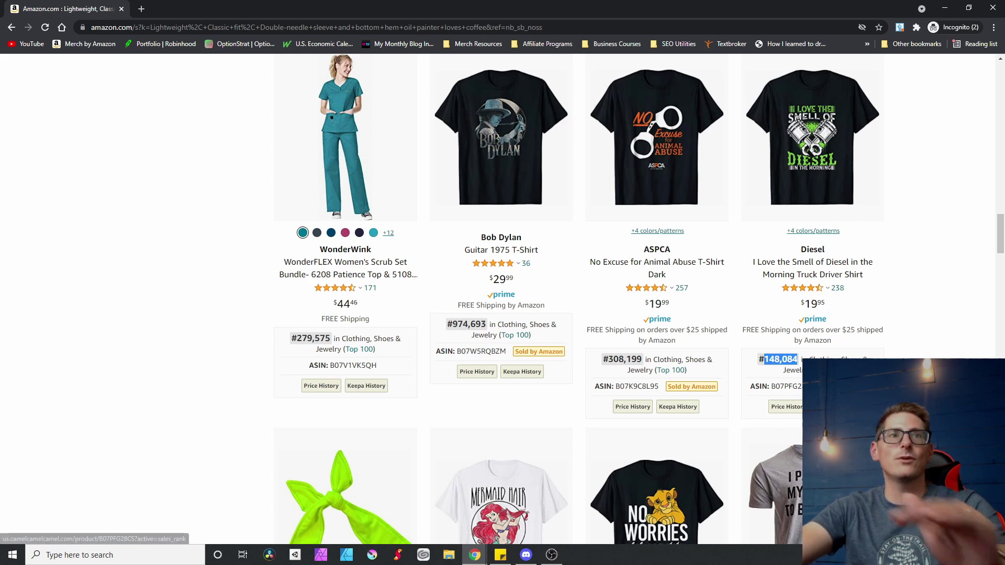
{"action": "scroll", "coordinate": [908, 307], "scroll_direction": "up", "scroll_amount": 1}
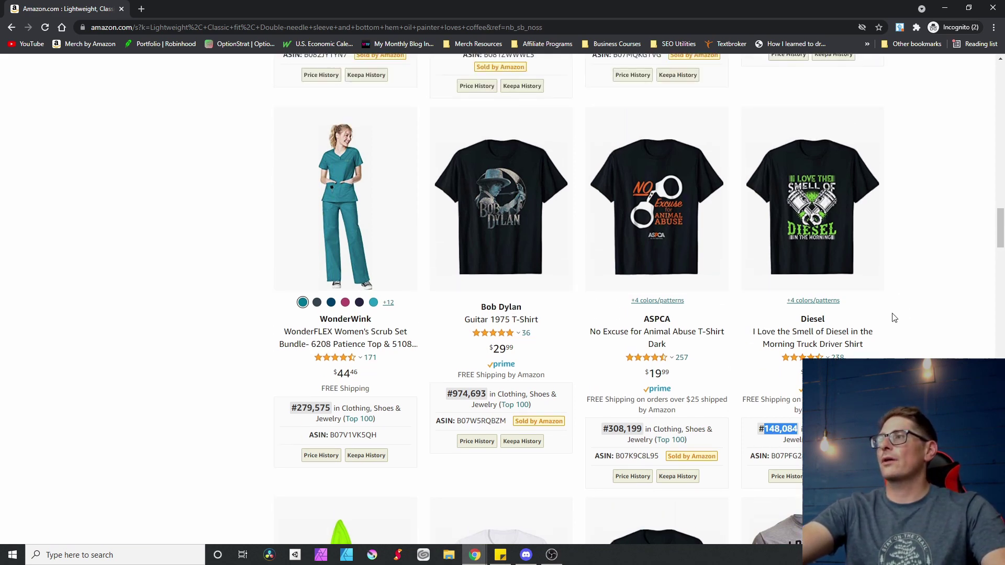
{"action": "scroll", "coordinate": [579, 299], "scroll_direction": "down", "scroll_amount": 3}
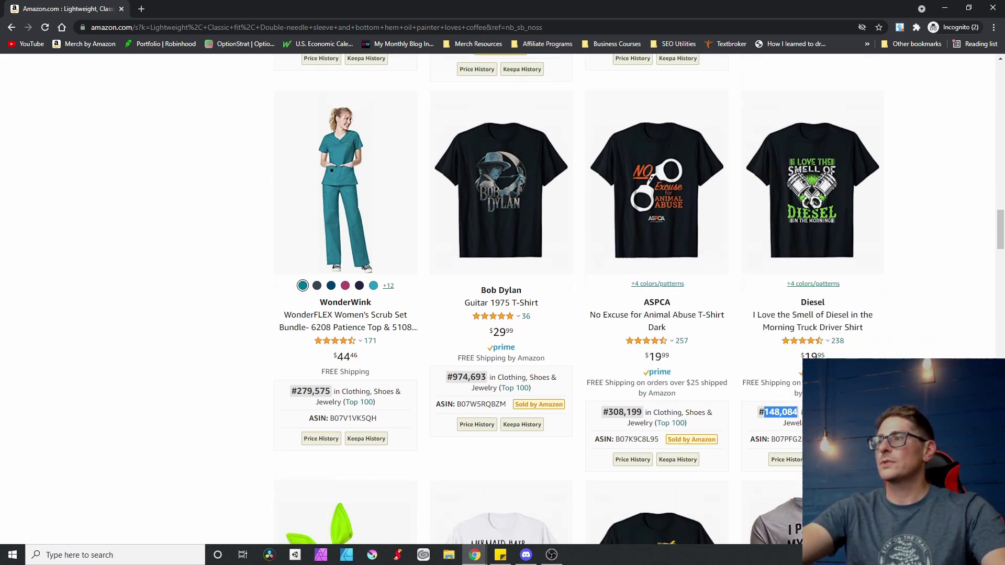
{"action": "scroll", "coordinate": [579, 299], "scroll_direction": "up", "scroll_amount": 3}
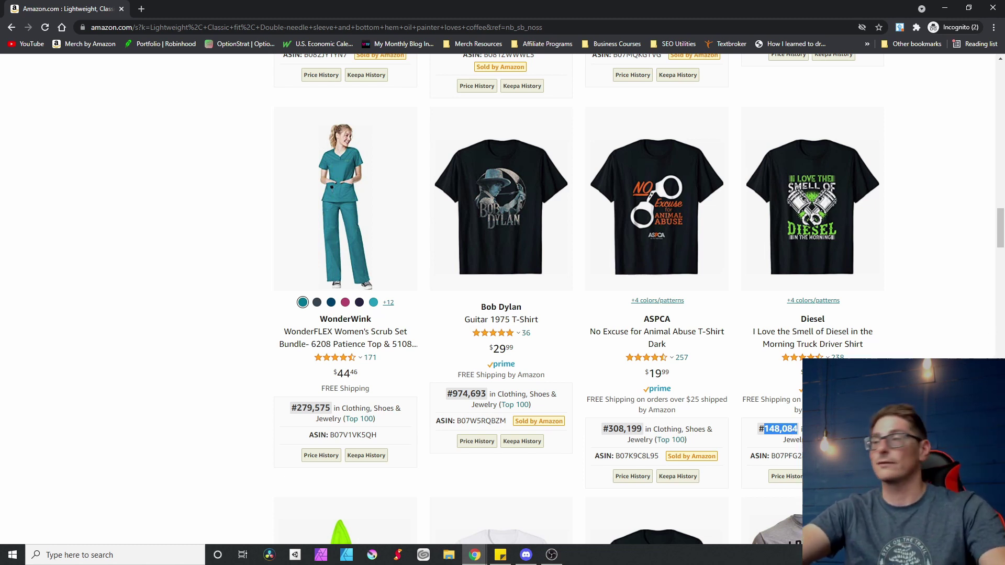
{"action": "scroll", "coordinate": [852, 343], "scroll_direction": "down", "scroll_amount": 1}
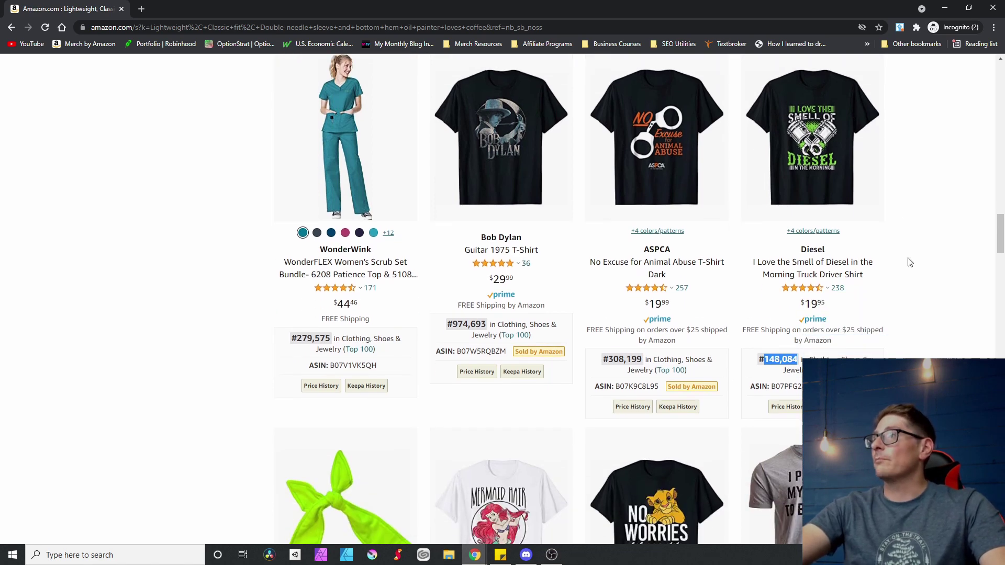
{"action": "mouse_move", "coordinate": [836, 159]}
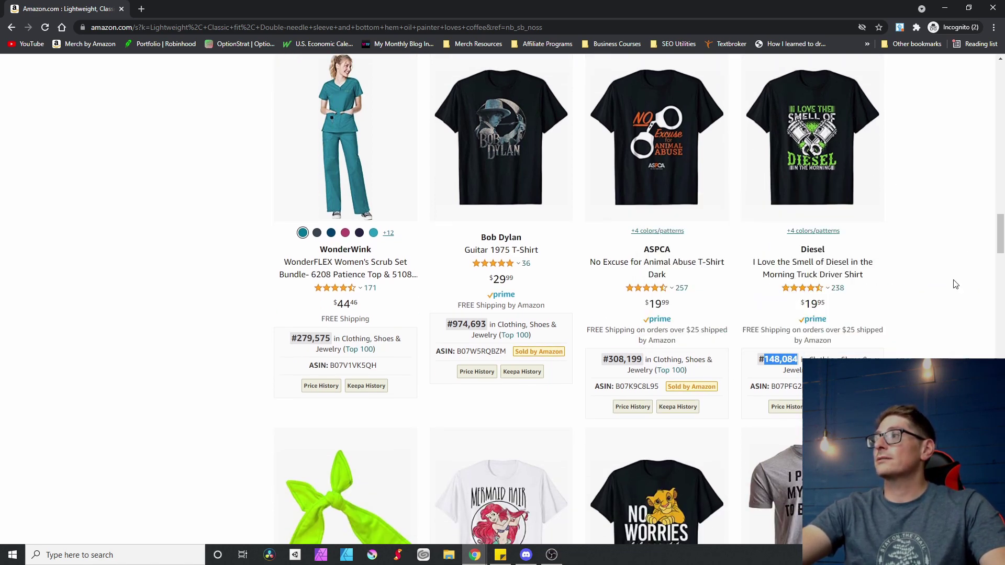
{"action": "scroll", "coordinate": [952, 293], "scroll_direction": "up", "scroll_amount": 1}
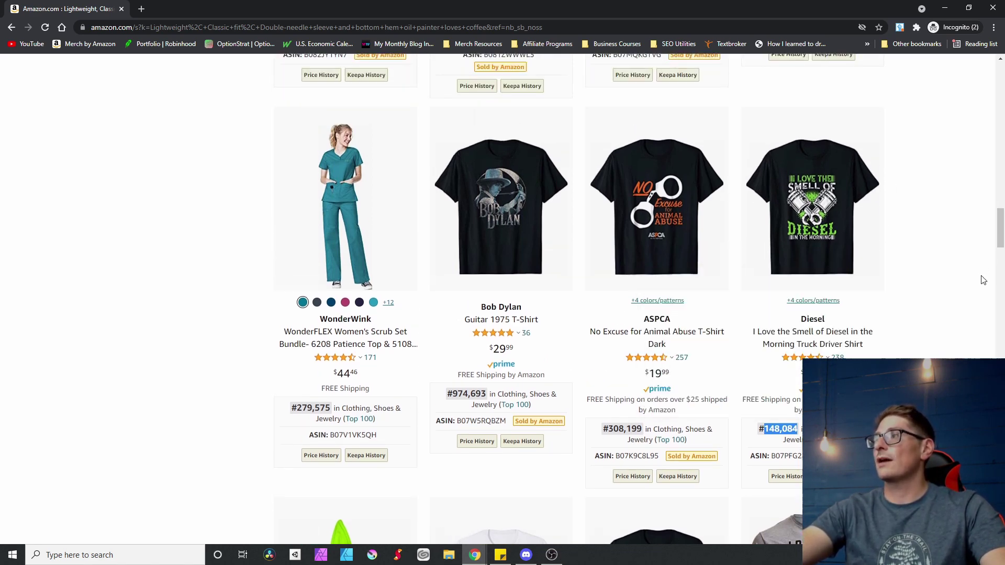
{"action": "scroll", "coordinate": [956, 352], "scroll_direction": "down", "scroll_amount": 1}
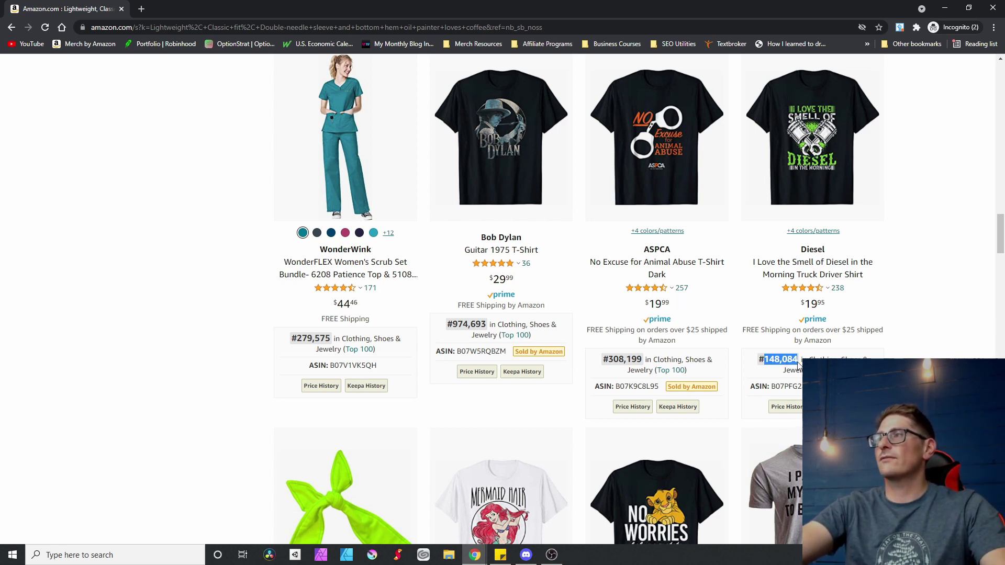
{"action": "scroll", "coordinate": [780, 359], "scroll_direction": "up", "scroll_amount": 1}
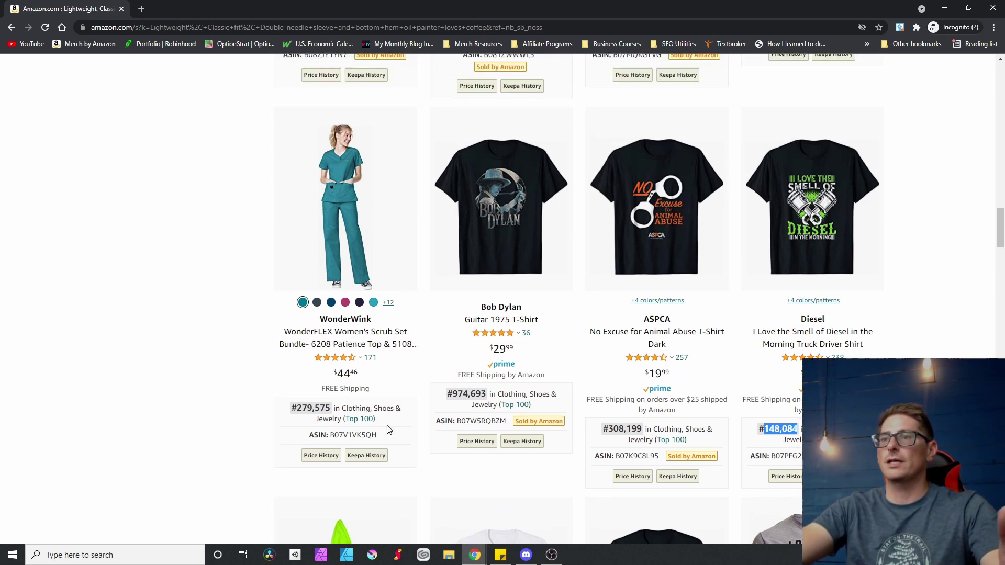
- Open Snipping Tool, capture the I Love the Smell of Diesel shirt listing, and close the snip without saving it
{"action": "left_click", "coordinate": [162, 555]}
{"action": "type", "text": "snip"}
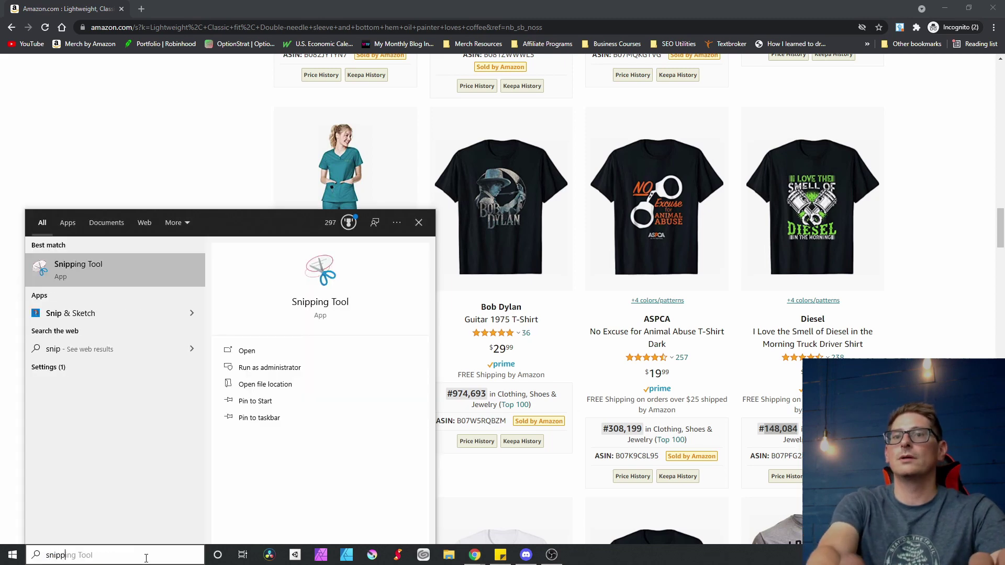
{"action": "key", "text": "Return"}
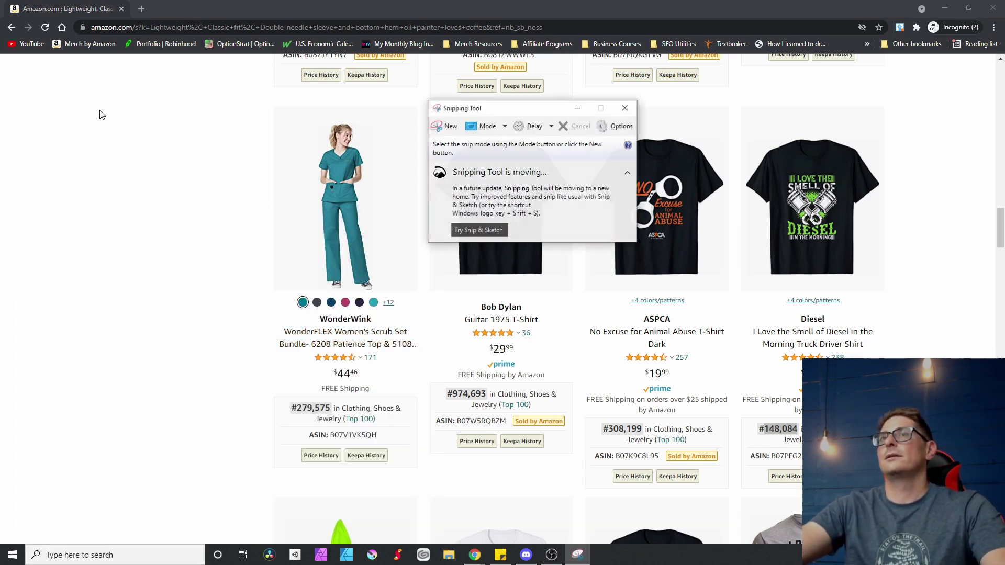
{"action": "left_click", "coordinate": [445, 126]}
{"action": "left_click_drag", "start_coordinate": [740, 112], "coordinate": [893, 402]}
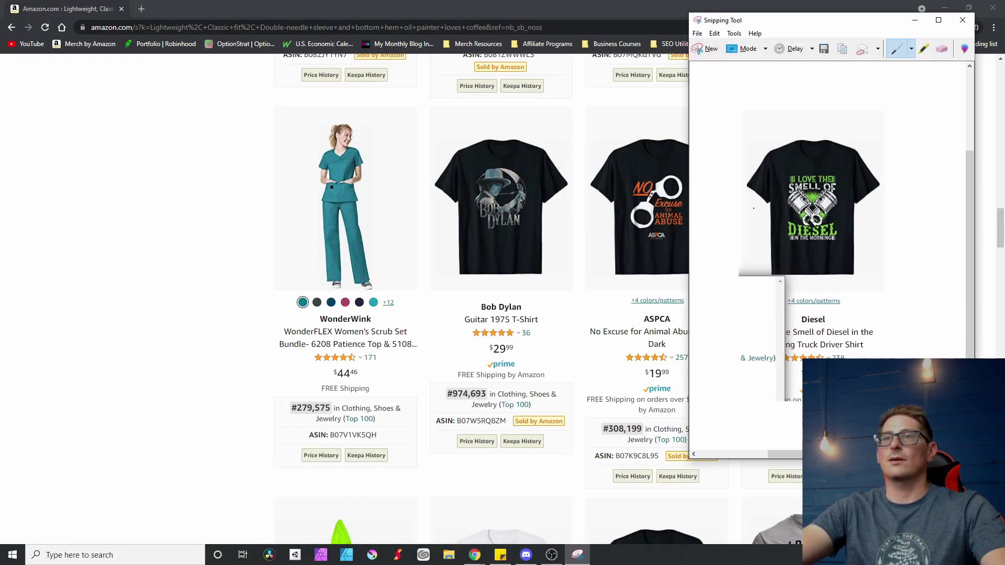
{"action": "mouse_move", "coordinate": [354, 218]}
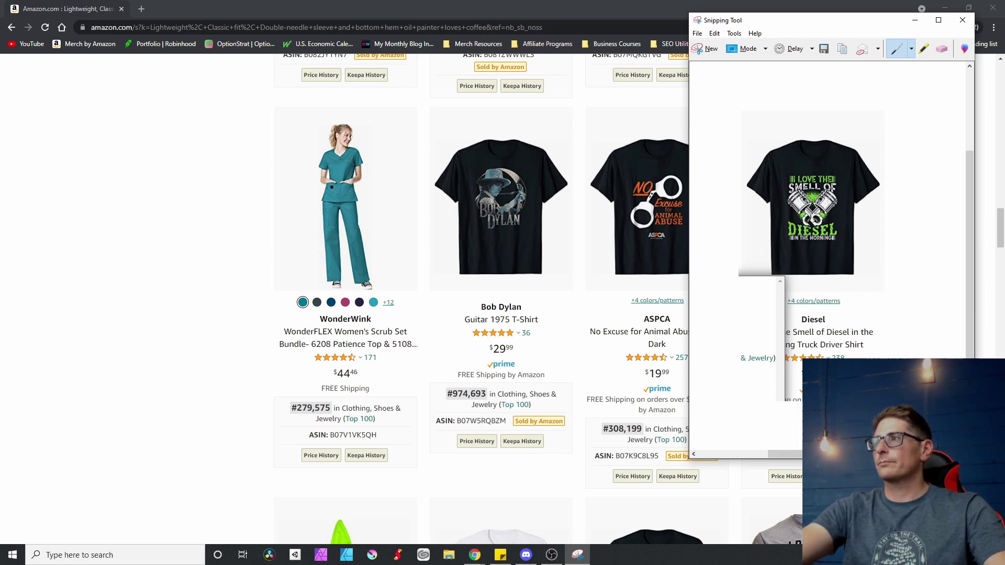
{"action": "left_click", "coordinate": [963, 20]}
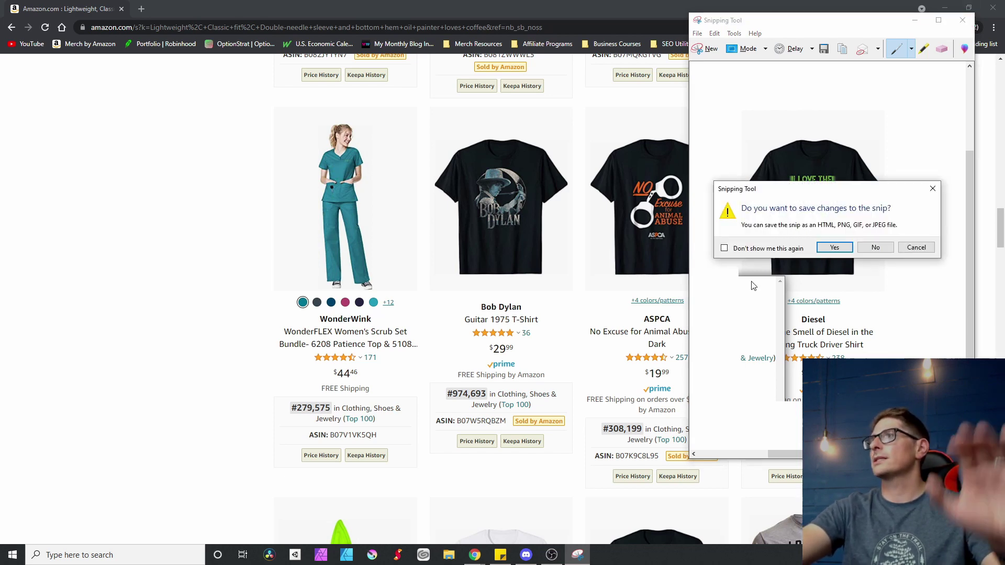
{"action": "left_click", "coordinate": [876, 249]}
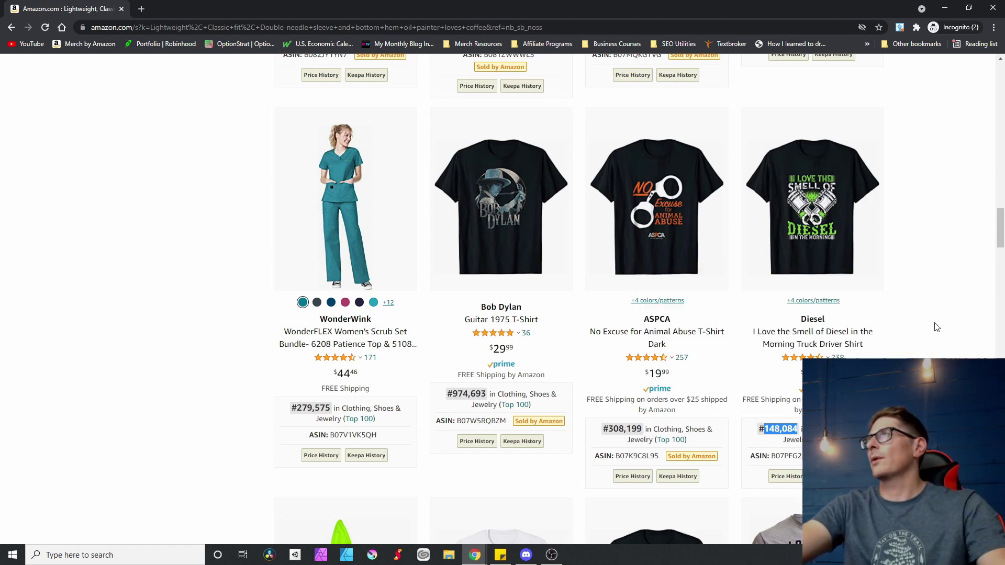
- Examine the remaining shirt designs and Best Sellers Ranks on the first results page for the oil painter search
{"action": "scroll", "coordinate": [937, 327], "scroll_direction": "down", "scroll_amount": 1}
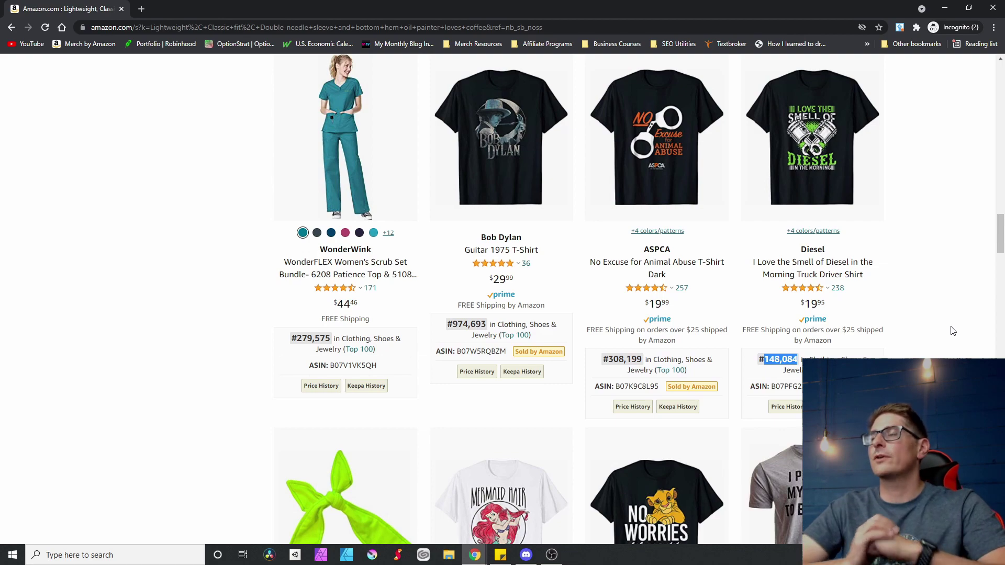
{"action": "scroll", "coordinate": [952, 329], "scroll_direction": "down", "scroll_amount": 11}
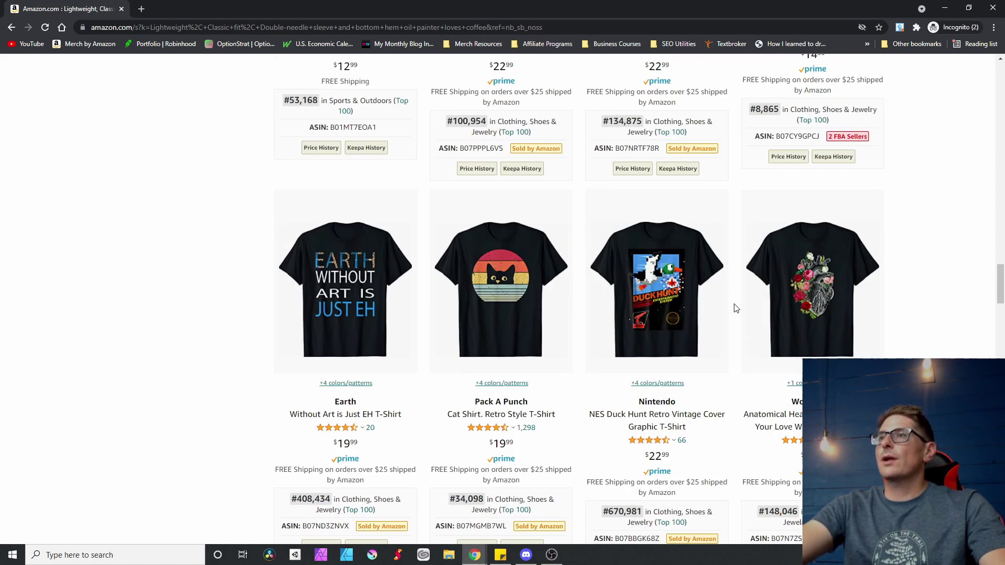
{"action": "scroll", "coordinate": [589, 304], "scroll_direction": "down", "scroll_amount": 5}
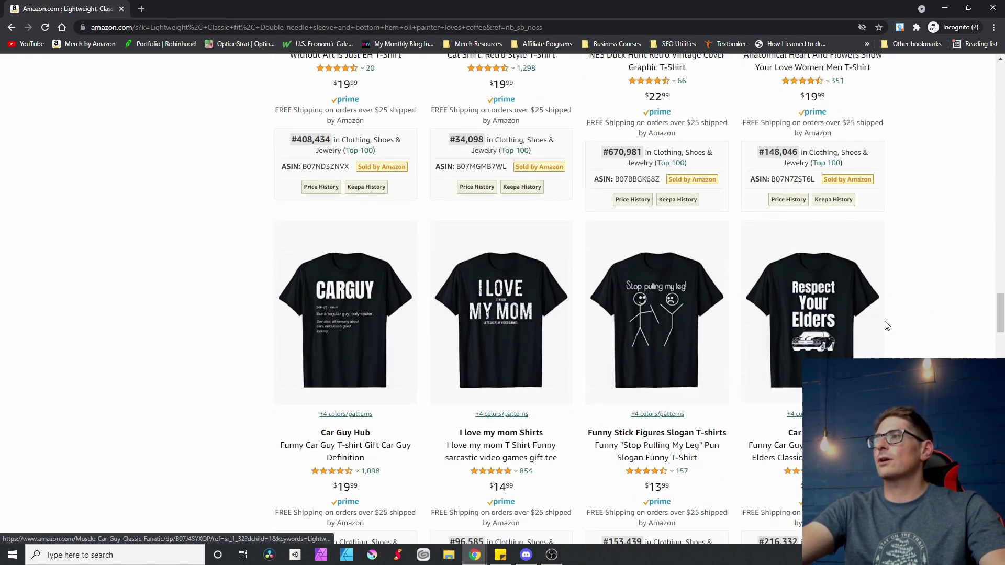
{"action": "scroll", "coordinate": [679, 337], "scroll_direction": "down", "scroll_amount": 5}
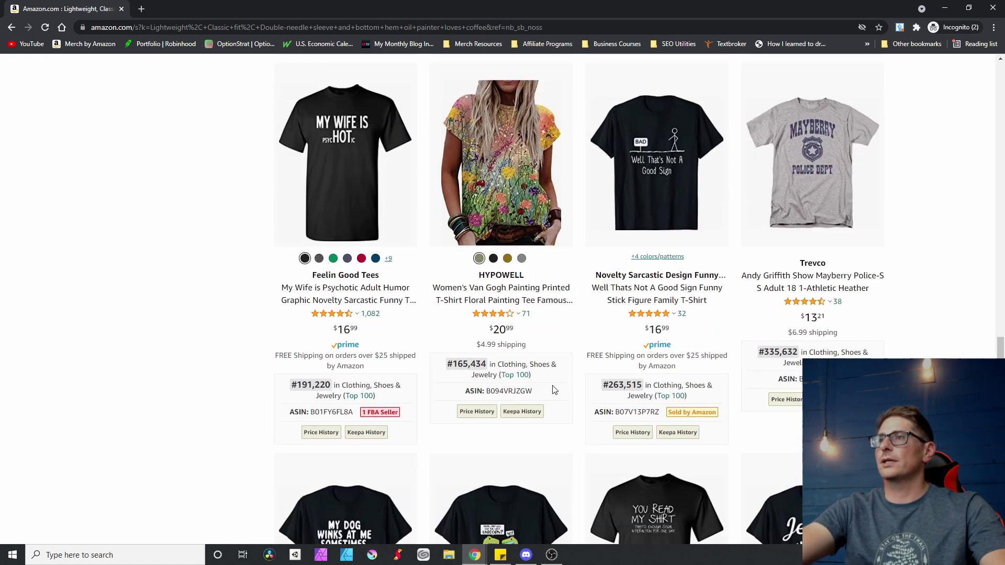
{"action": "scroll", "coordinate": [366, 399], "scroll_direction": "down", "scroll_amount": 10}
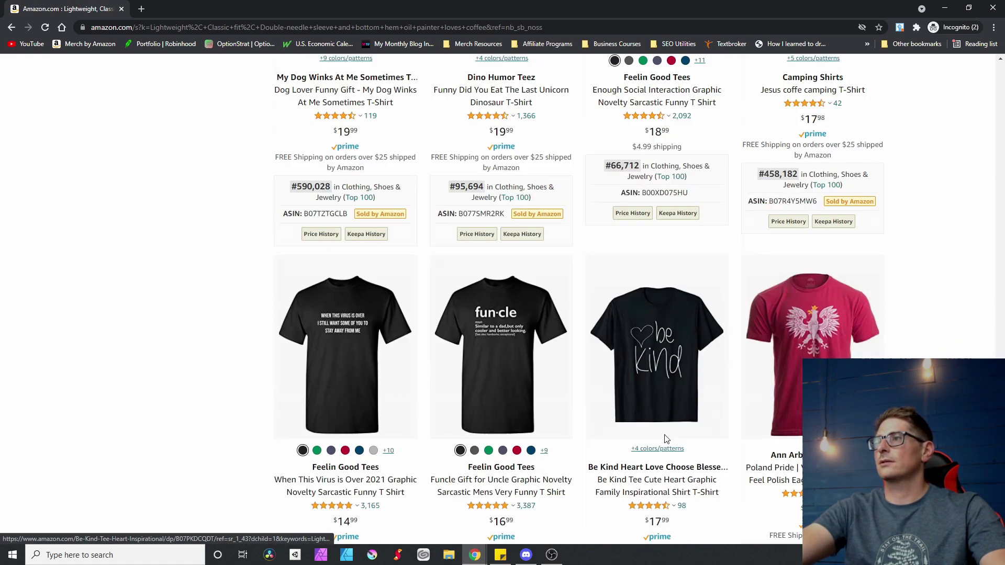
{"action": "scroll", "coordinate": [661, 422], "scroll_direction": "down", "scroll_amount": 8}
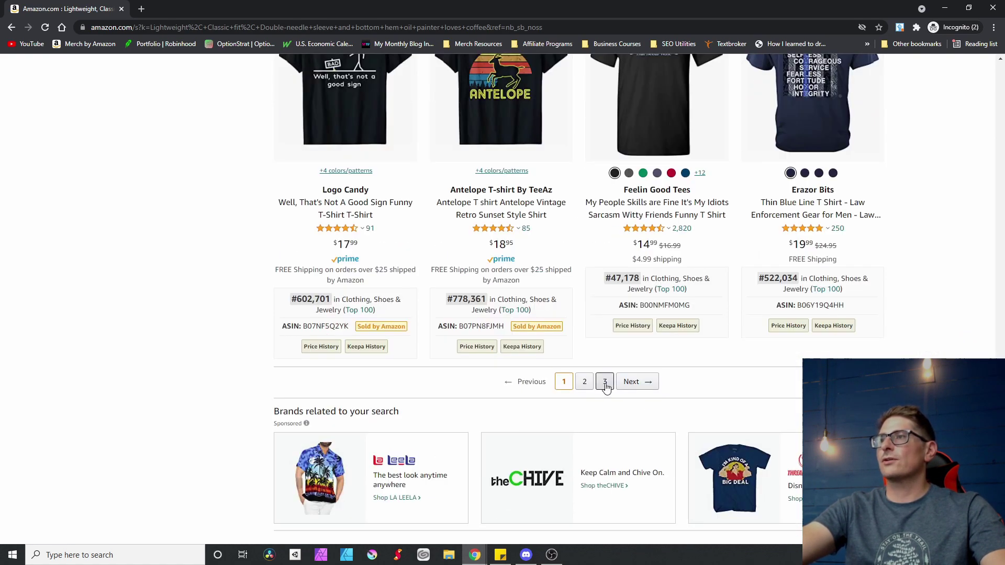
- Open page 3 of the oil painter results and examine its shirt designs and Best Sellers Ranks
{"action": "left_click", "coordinate": [604, 382]}
{"action": "scroll", "coordinate": [607, 403], "scroll_direction": "down", "scroll_amount": 9}
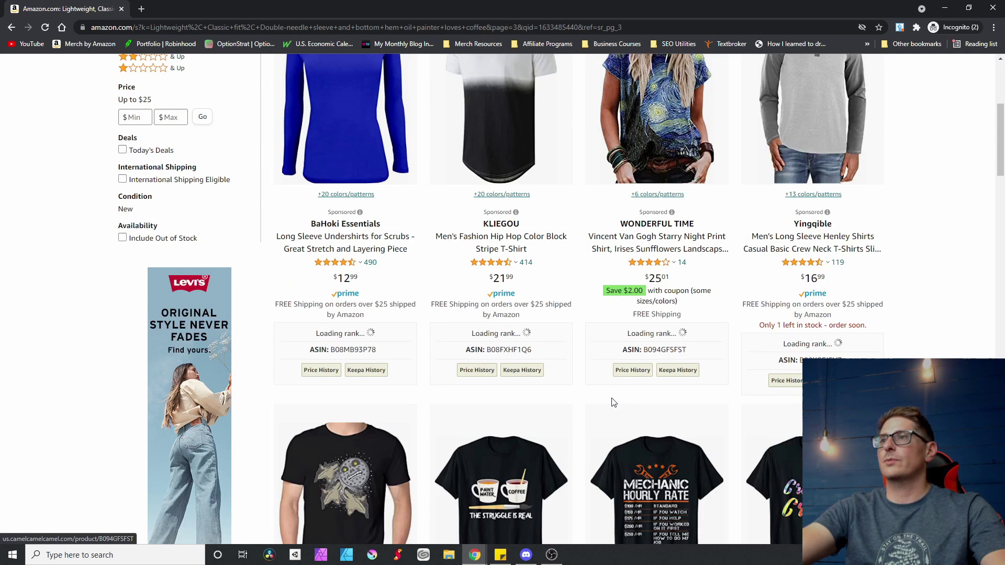
{"action": "scroll", "coordinate": [638, 422], "scroll_direction": "down", "scroll_amount": 2}
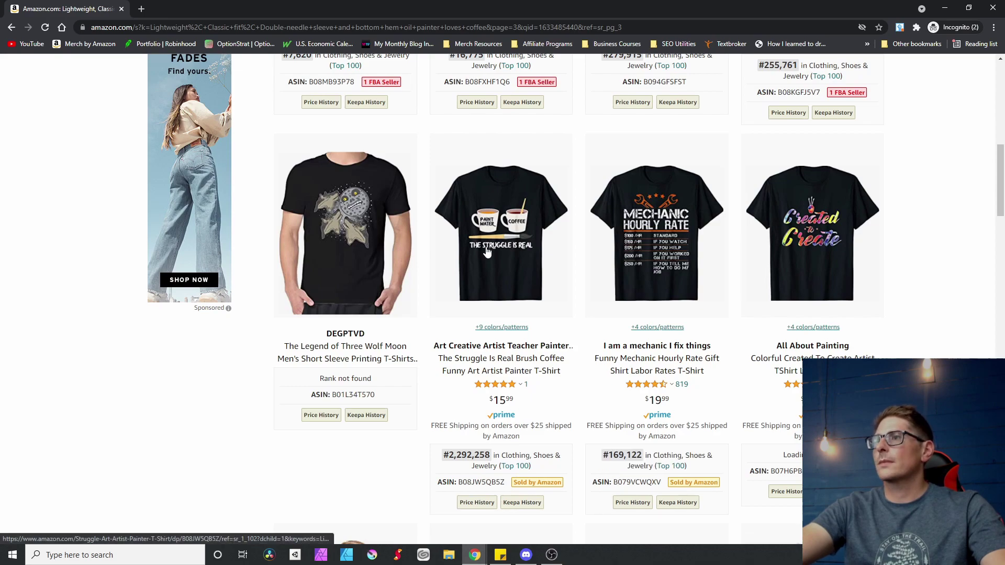
{"action": "scroll", "coordinate": [503, 272], "scroll_direction": "up", "scroll_amount": 10}
{"action": "scroll", "coordinate": [687, 416], "scroll_direction": "down", "scroll_amount": 8}
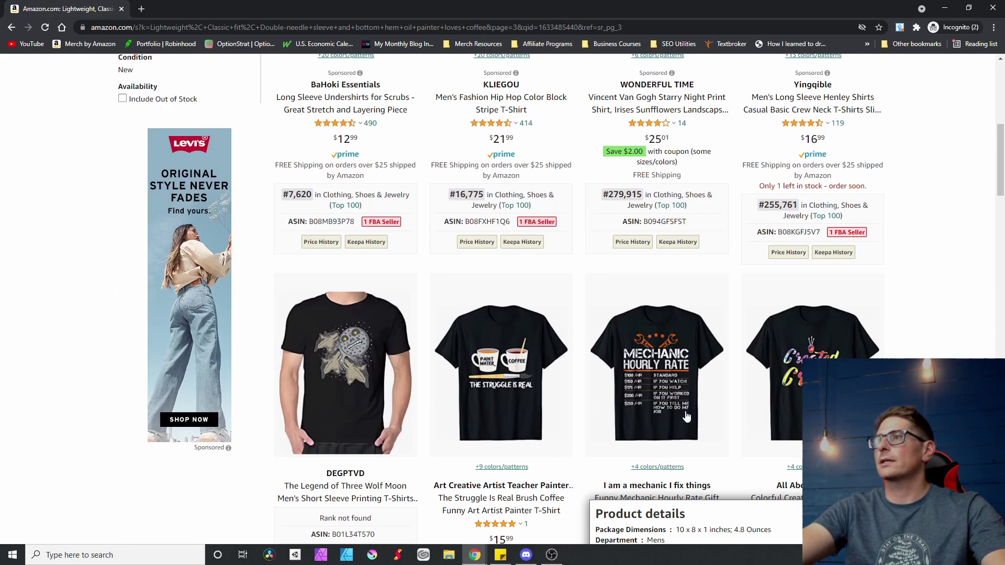
{"action": "scroll", "coordinate": [687, 416], "scroll_direction": "down", "scroll_amount": 10}
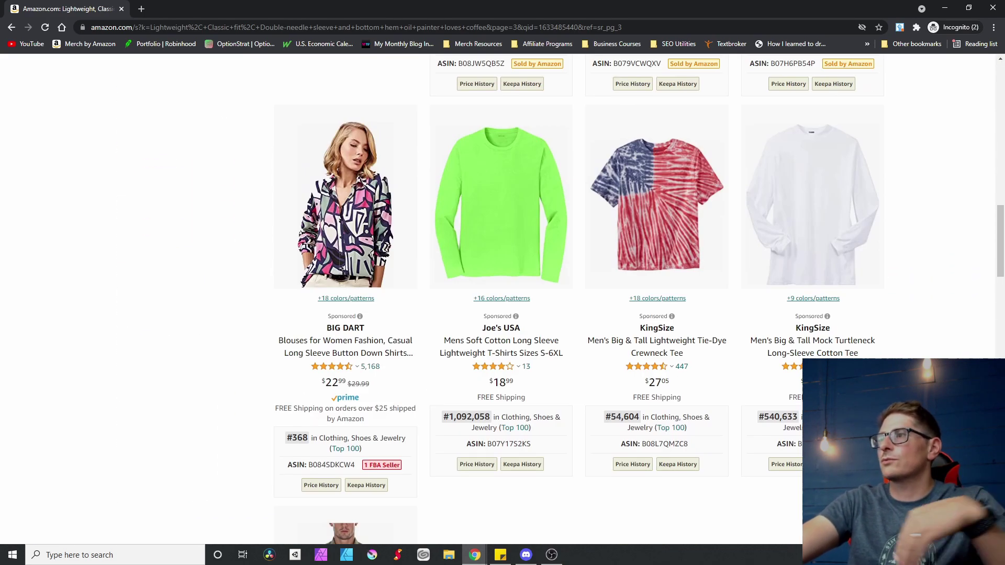
{"action": "scroll", "coordinate": [752, 416], "scroll_direction": "down", "scroll_amount": 5}
{"action": "scroll", "coordinate": [689, 382], "scroll_direction": "up", "scroll_amount": 20}
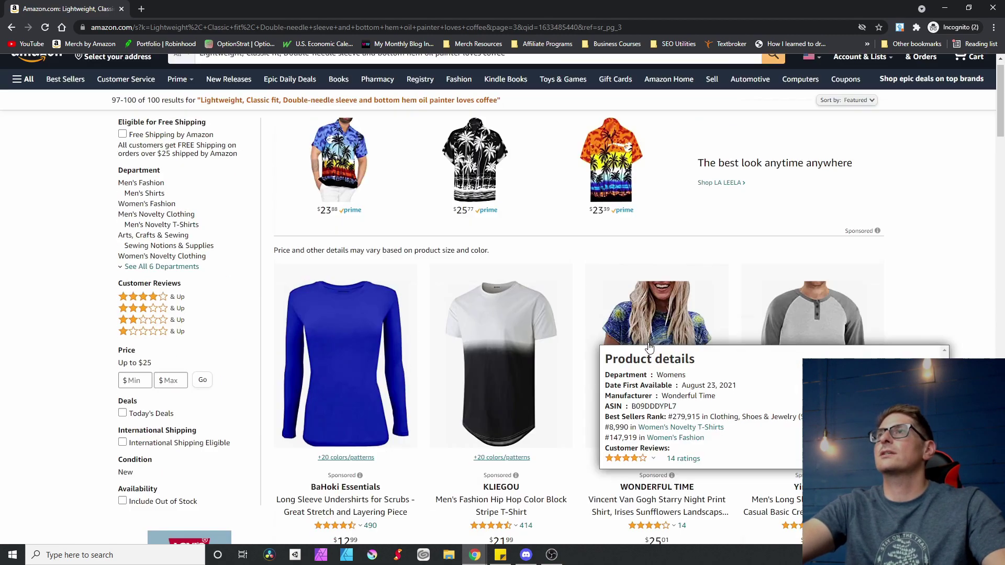
- Replace the niche keywords after the standard bullet phrase with "diesel mechanic" and run the search
{"action": "left_click_drag", "start_coordinate": [507, 69], "coordinate": [443, 70]}
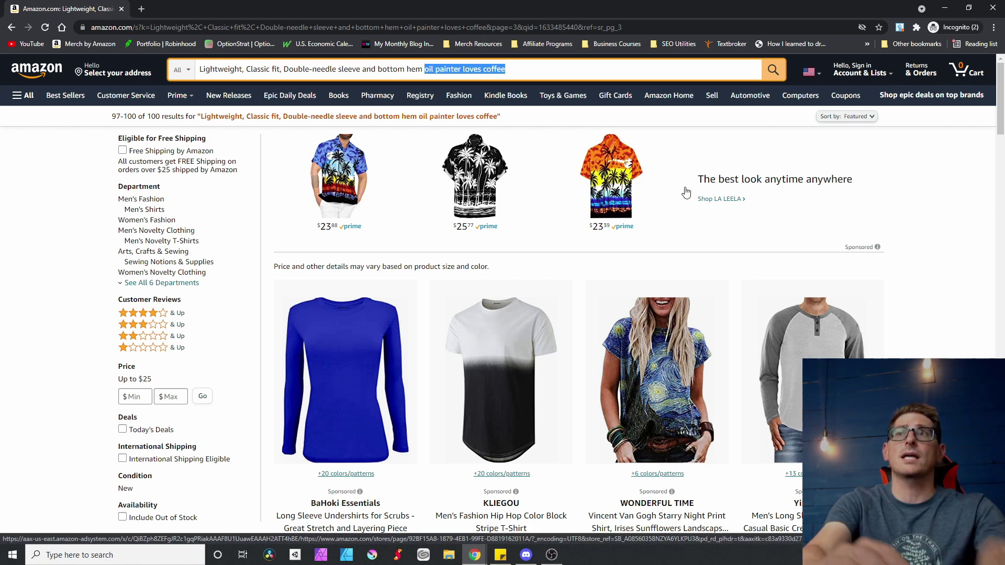
{"action": "type", "text": "diese"}
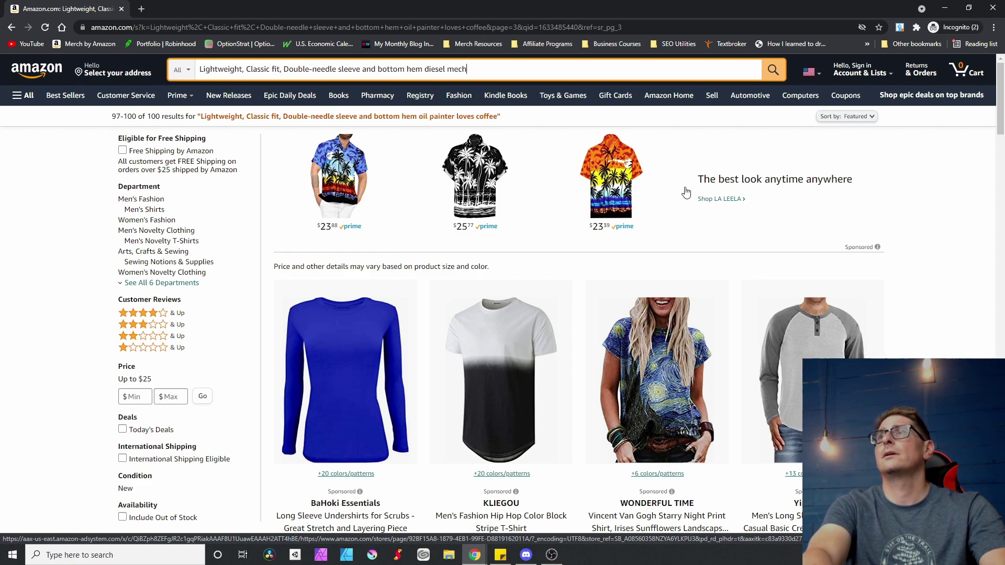
{"action": "key", "text": "Return"}
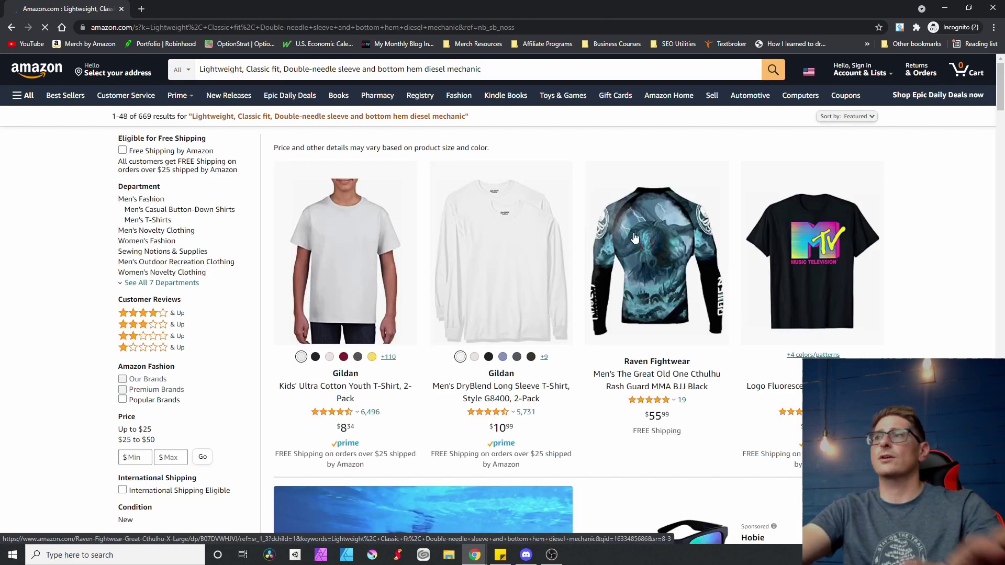
- Examine the diesel mechanic shirt designs and their Best Sellers Ranks on the first results page
{"action": "scroll", "coordinate": [737, 313], "scroll_direction": "down", "scroll_amount": 4}
{"action": "scroll", "coordinate": [737, 312], "scroll_direction": "down", "scroll_amount": 10}
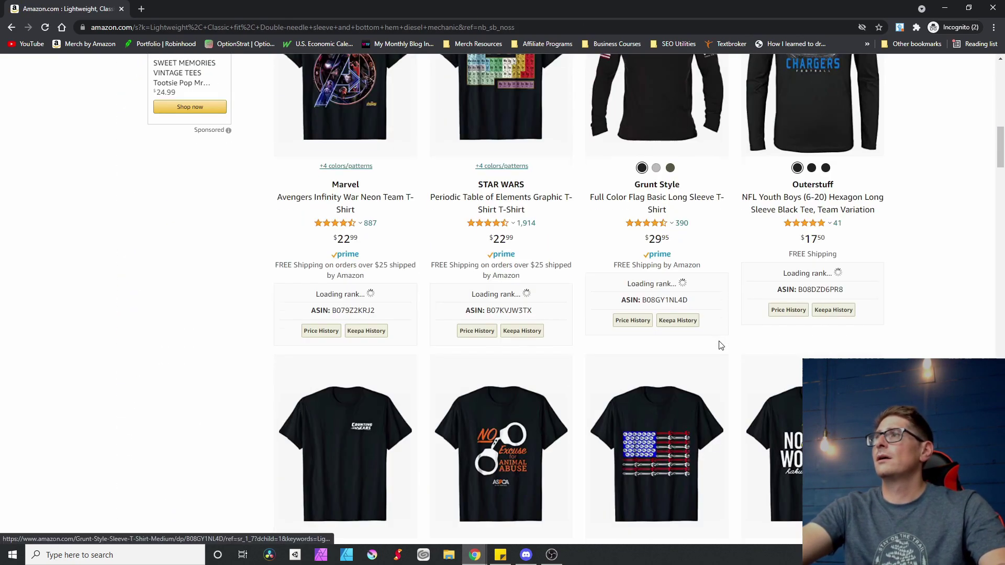
{"action": "scroll", "coordinate": [691, 363], "scroll_direction": "down", "scroll_amount": 9}
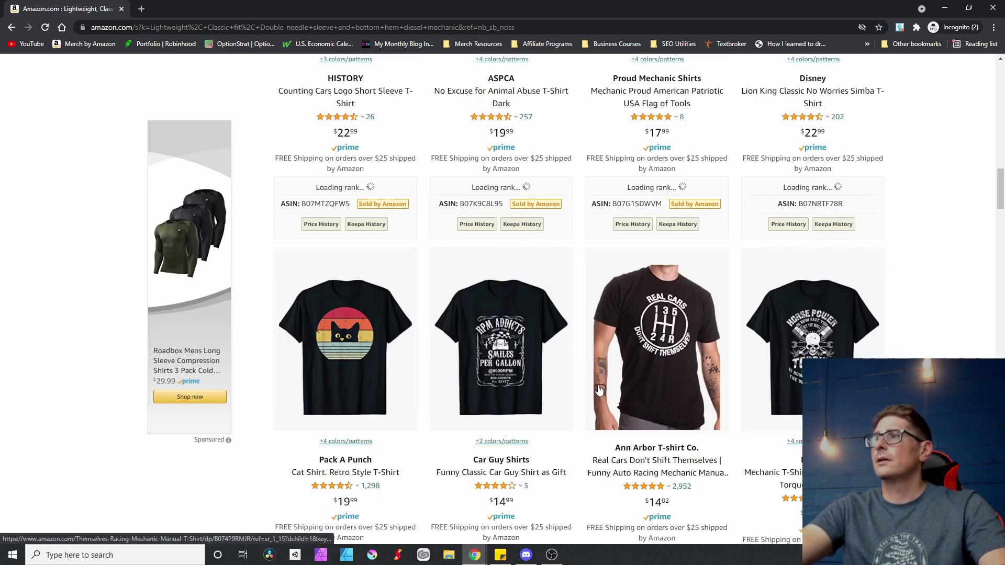
{"action": "scroll", "coordinate": [659, 372], "scroll_direction": "down", "scroll_amount": 4}
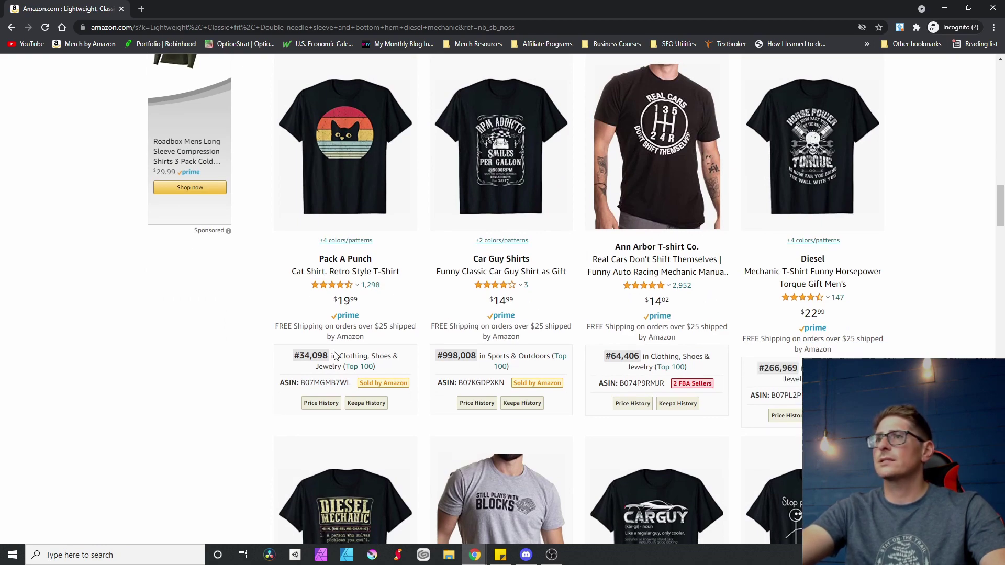
{"action": "scroll", "coordinate": [335, 355], "scroll_direction": "down", "scroll_amount": 8}
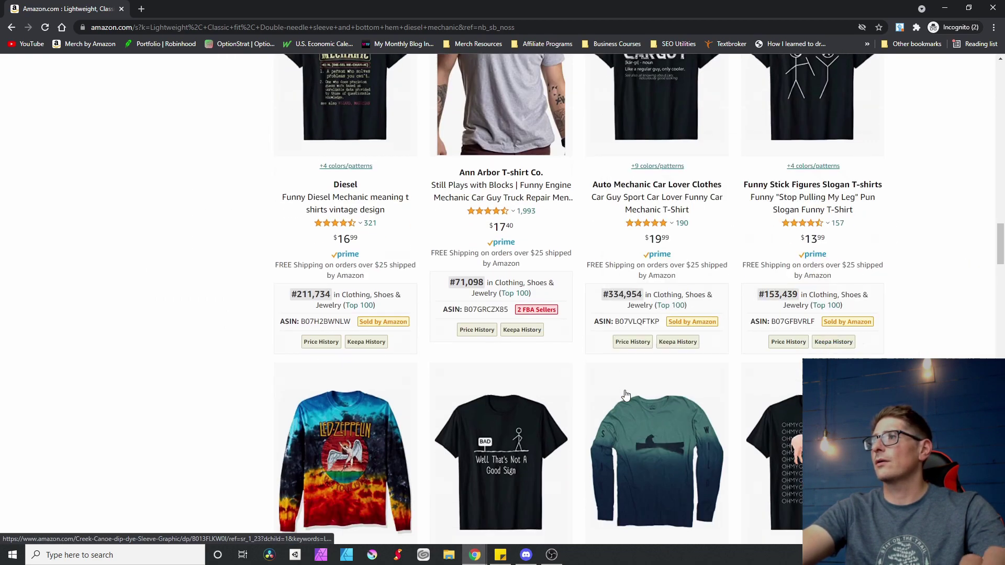
{"action": "scroll", "coordinate": [626, 395], "scroll_direction": "down", "scroll_amount": 6}
{"action": "scroll", "coordinate": [899, 348], "scroll_direction": "down", "scroll_amount": 4}
{"action": "mouse_move", "coordinate": [788, 335]}
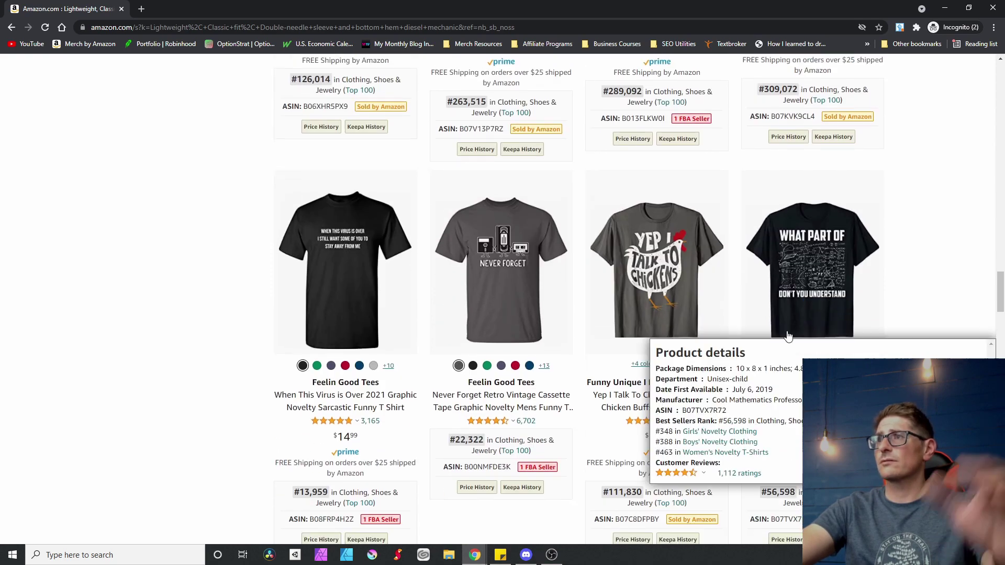
{"action": "scroll", "coordinate": [936, 337], "scroll_direction": "down", "scroll_amount": 5}
{"action": "scroll", "coordinate": [629, 419], "scroll_direction": "down", "scroll_amount": 7}
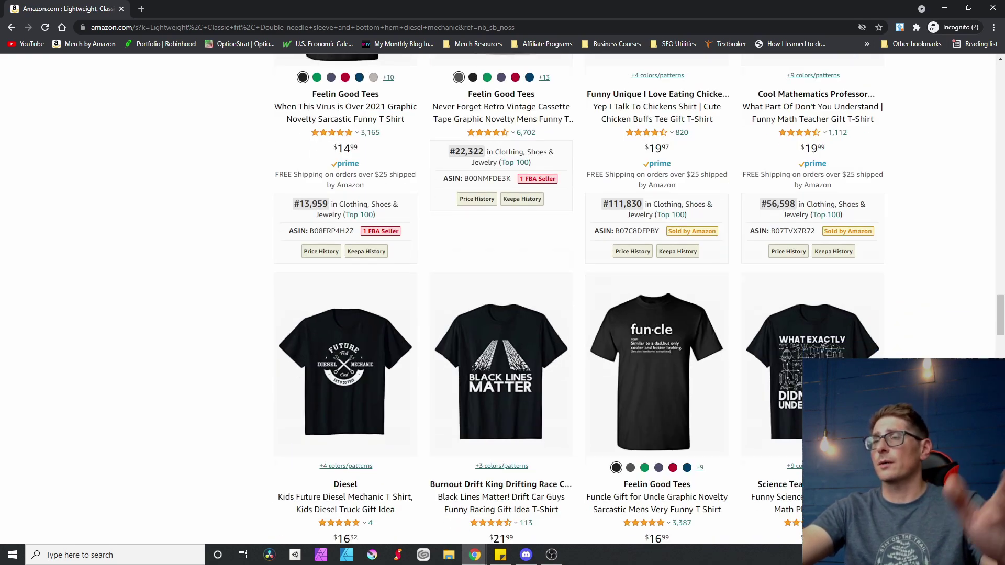
{"action": "scroll", "coordinate": [876, 318], "scroll_direction": "down", "scroll_amount": 7}
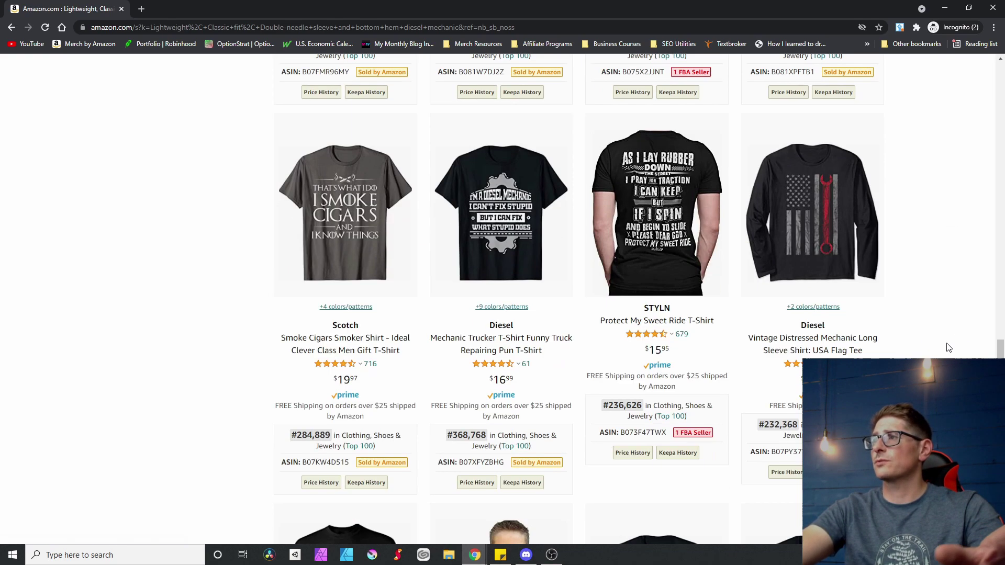
{"action": "scroll", "coordinate": [586, 386], "scroll_direction": "down", "scroll_amount": 20}
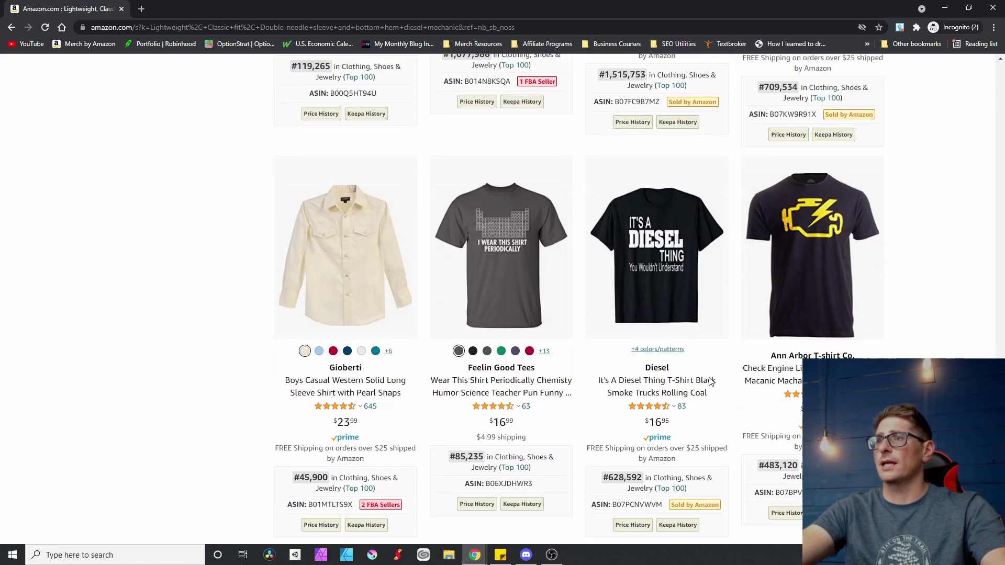
- Open page 2 of the diesel mechanic results and look through its diesel and mechanic shirt designs
{"action": "scroll", "coordinate": [586, 386], "scroll_direction": "down", "scroll_amount": 3}
{"action": "left_click", "coordinate": [655, 226]}
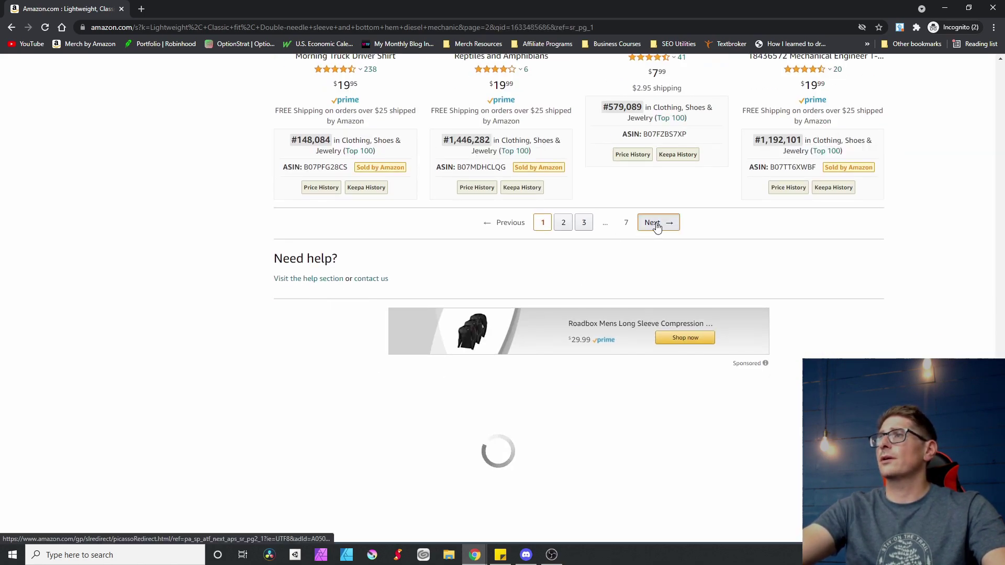
{"action": "scroll", "coordinate": [626, 398], "scroll_direction": "down", "scroll_amount": 2}
{"action": "scroll", "coordinate": [626, 398], "scroll_direction": "down", "scroll_amount": 20}
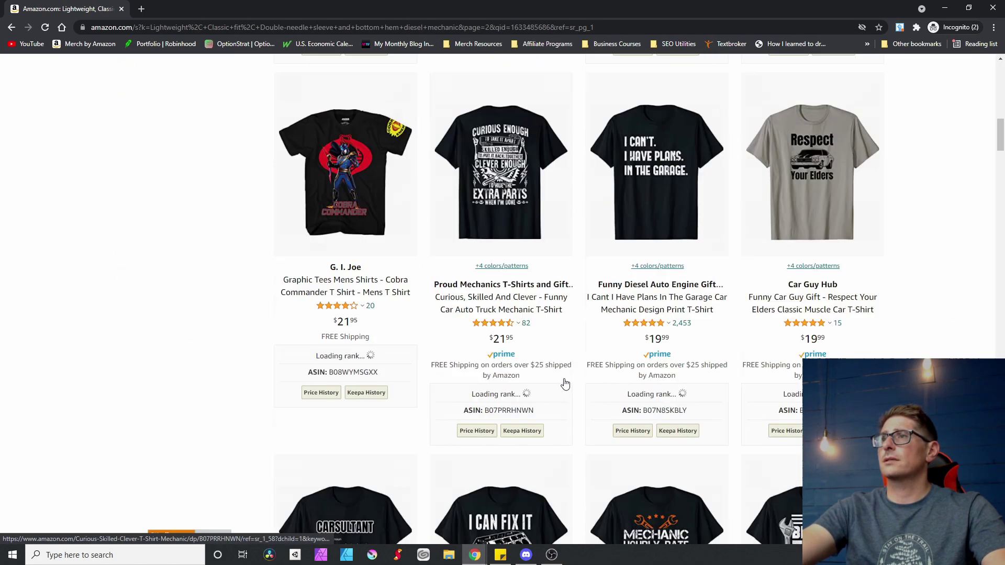
{"action": "scroll", "coordinate": [551, 392], "scroll_direction": "down", "scroll_amount": 15}
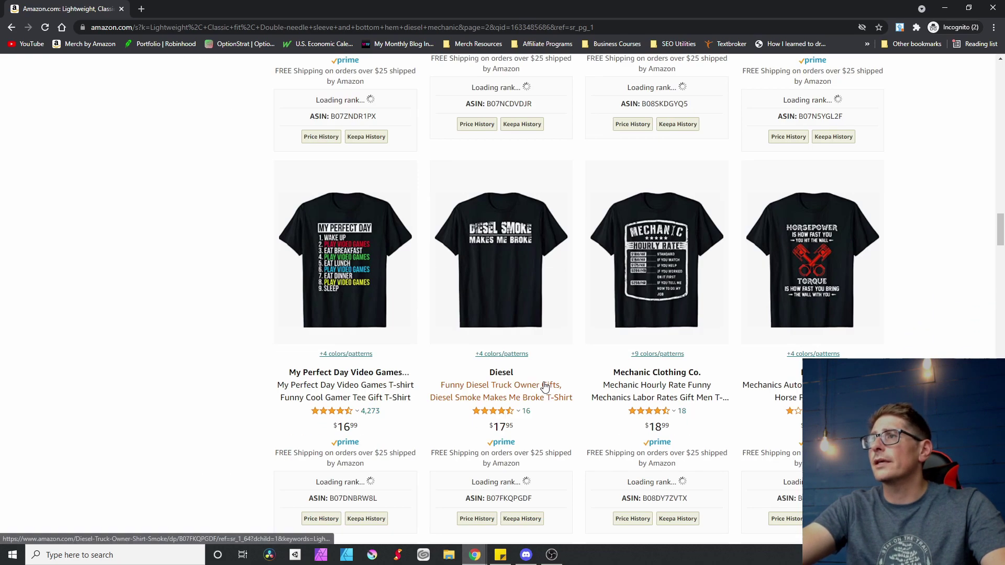
{"action": "scroll", "coordinate": [566, 416], "scroll_direction": "down", "scroll_amount": 4}
{"action": "scroll", "coordinate": [492, 302], "scroll_direction": "up", "scroll_amount": 6}
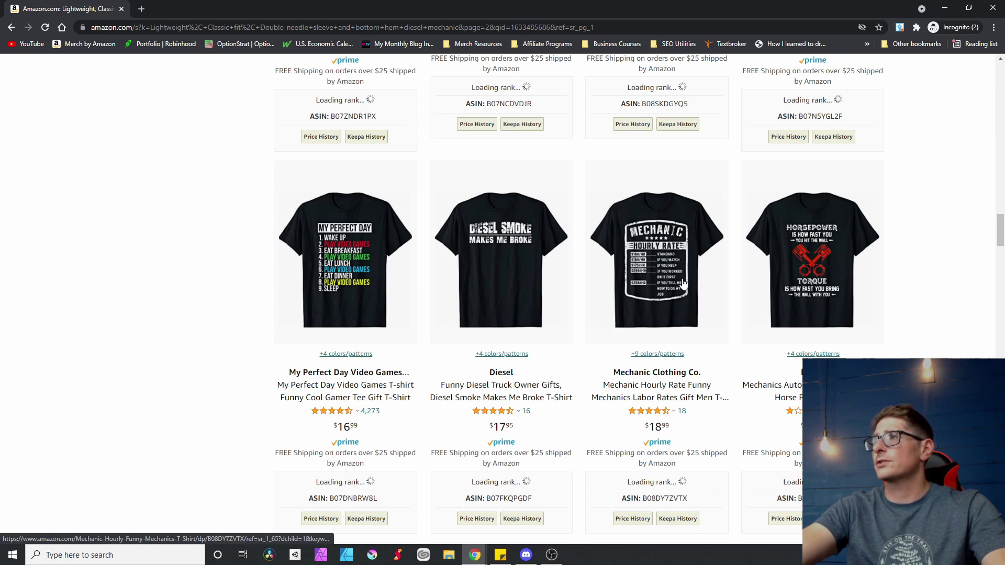
- Compare the Best Sellers Ranks of the remaining diesel and mechanic shirts through the end of results page 2
{"action": "scroll", "coordinate": [921, 338], "scroll_direction": "down", "scroll_amount": 3}
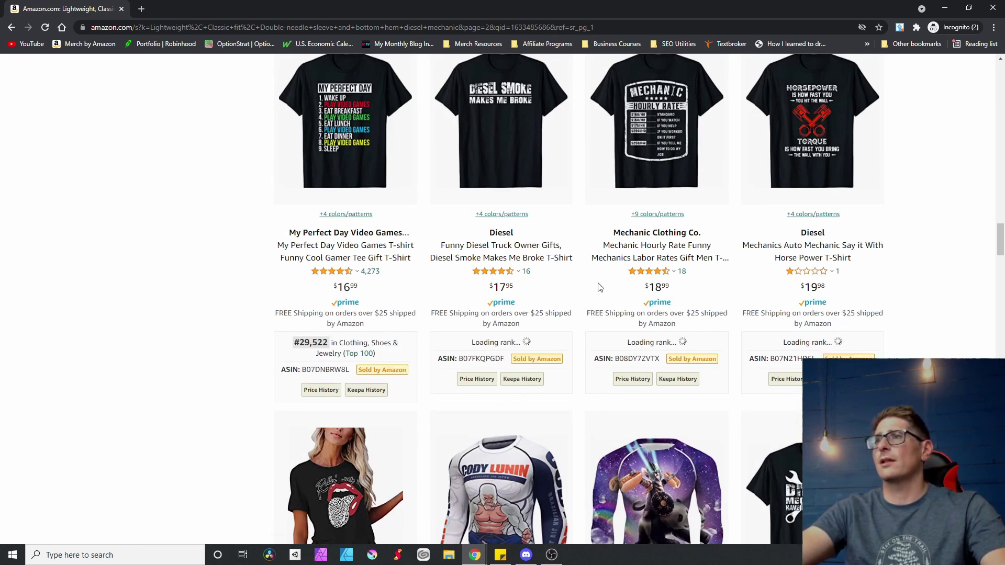
{"action": "scroll", "coordinate": [917, 346], "scroll_direction": "down", "scroll_amount": 5}
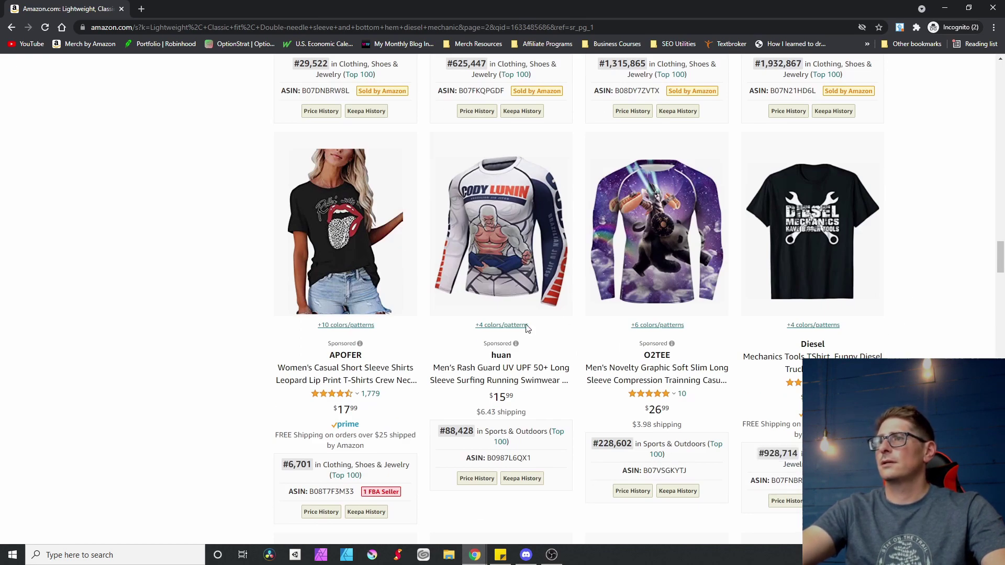
{"action": "scroll", "coordinate": [527, 328], "scroll_direction": "down", "scroll_amount": 10}
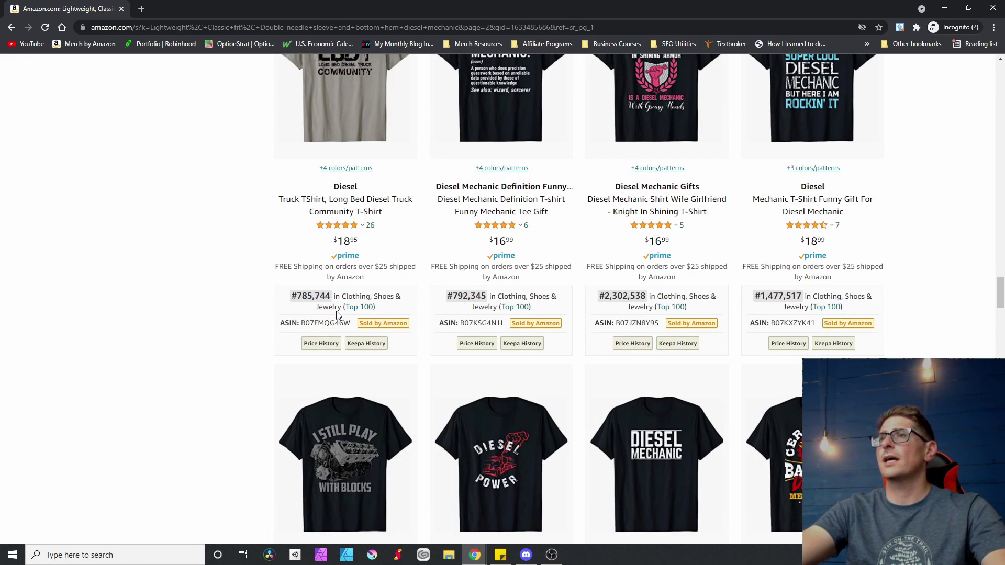
{"action": "scroll", "coordinate": [236, 308], "scroll_direction": "down", "scroll_amount": 1}
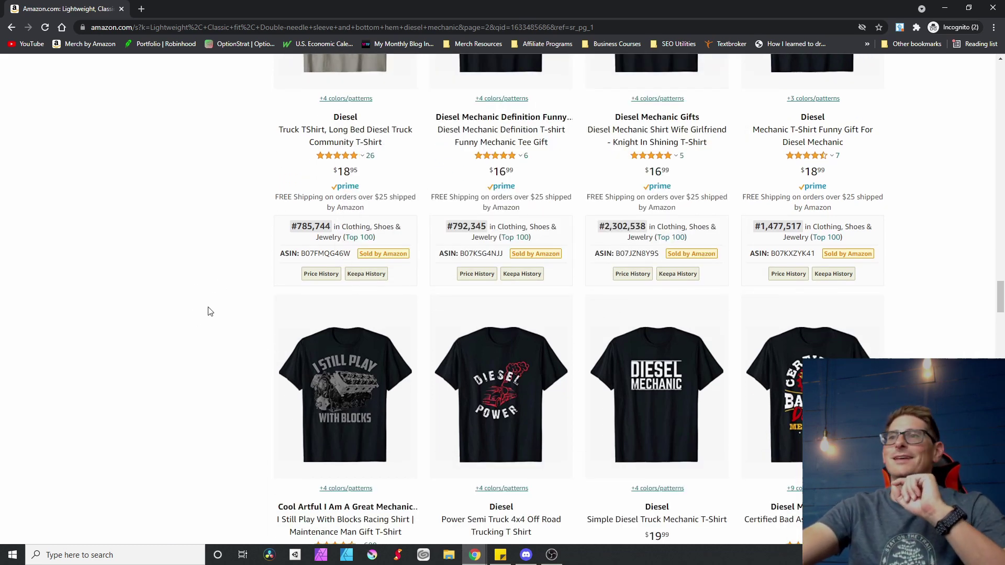
{"action": "scroll", "coordinate": [321, 348], "scroll_direction": "down", "scroll_amount": 3}
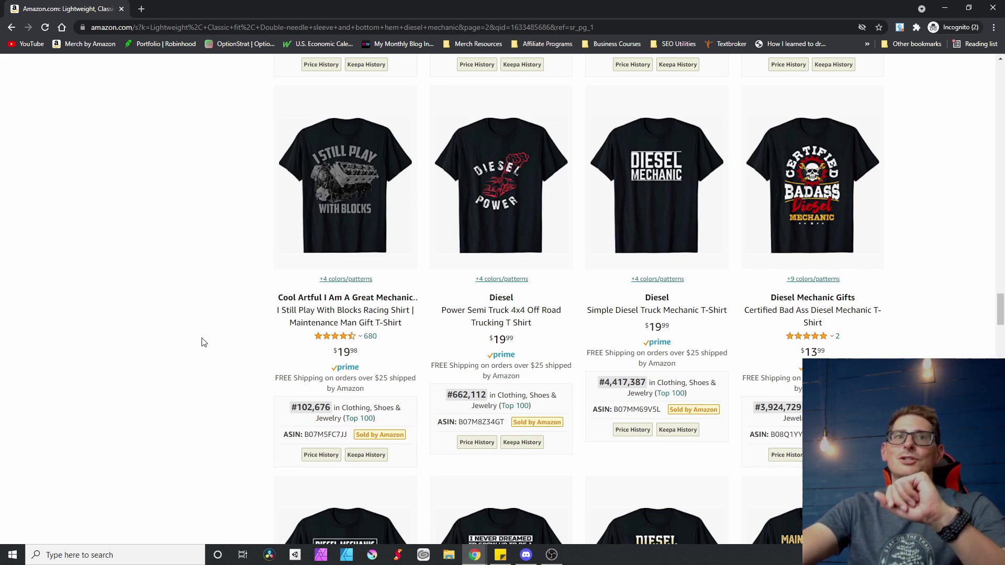
{"action": "scroll", "coordinate": [199, 344], "scroll_direction": "up", "scroll_amount": 5}
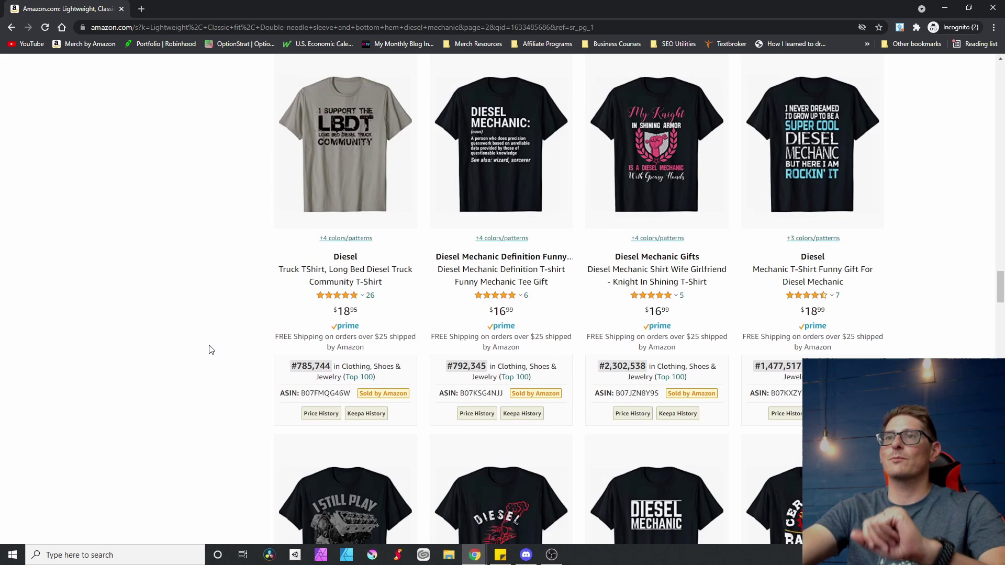
{"action": "scroll", "coordinate": [211, 350], "scroll_direction": "up", "scroll_amount": 4}
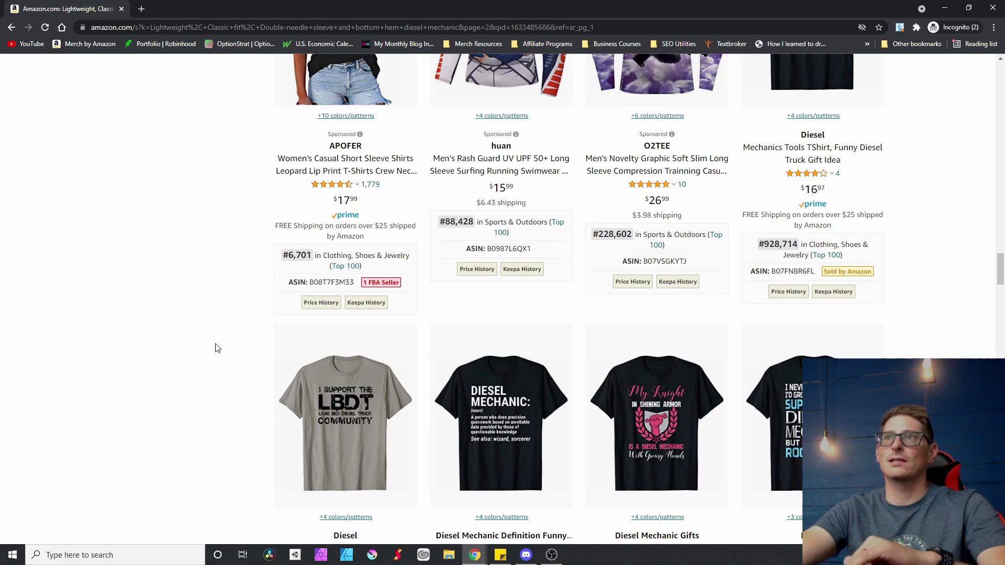
{"action": "scroll", "coordinate": [220, 348], "scroll_direction": "down", "scroll_amount": 9}
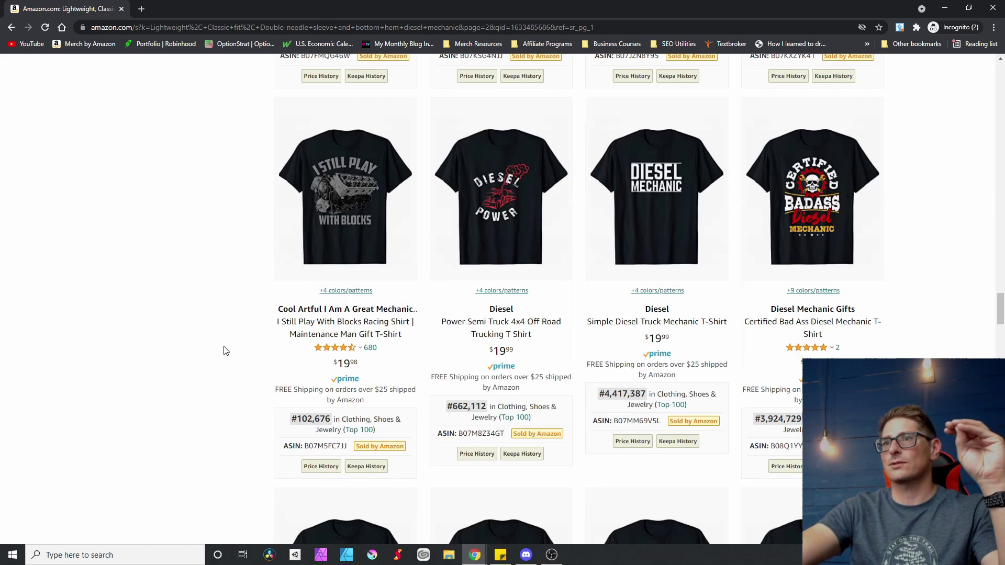
{"action": "scroll", "coordinate": [226, 351], "scroll_direction": "down", "scroll_amount": 5}
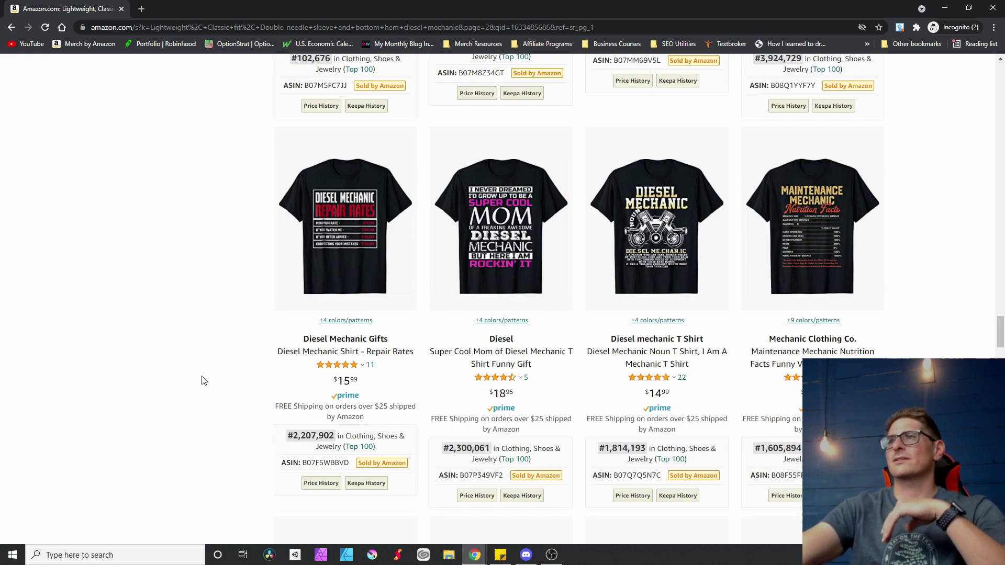
{"action": "scroll", "coordinate": [309, 436], "scroll_direction": "down", "scroll_amount": 10}
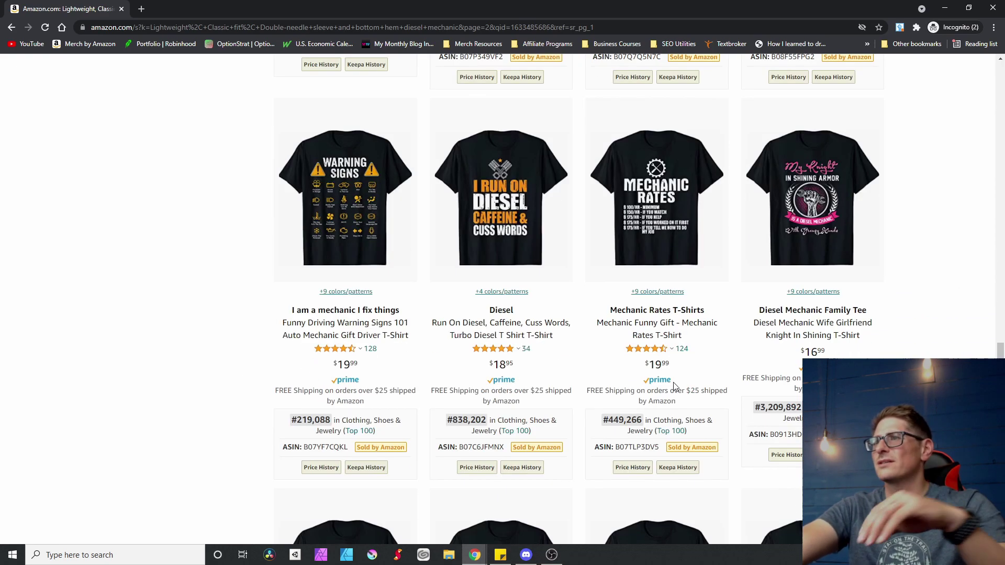
{"action": "scroll", "coordinate": [920, 356], "scroll_direction": "down", "scroll_amount": 3}
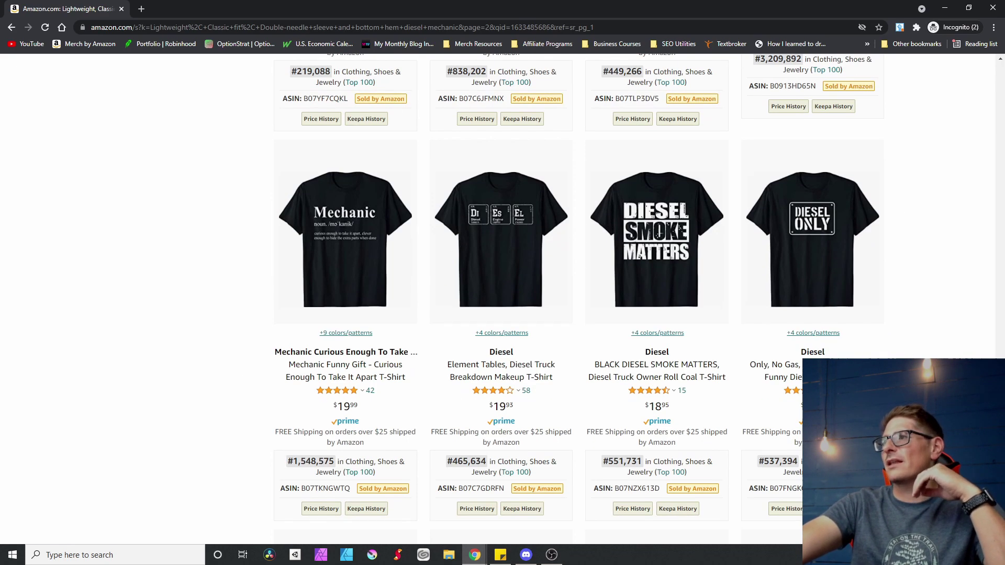
{"action": "scroll", "coordinate": [580, 299], "scroll_direction": "down", "scroll_amount": 9}
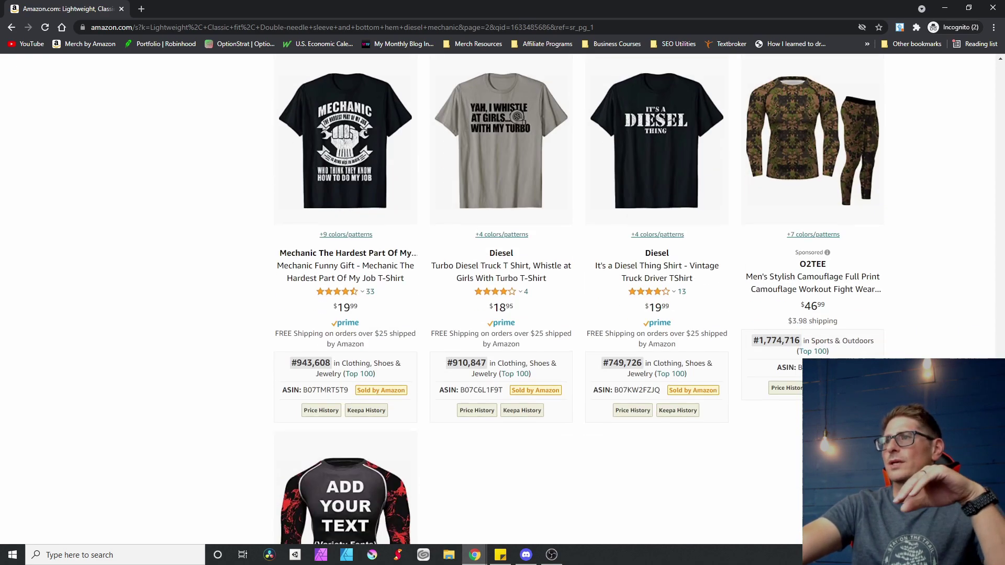
{"action": "scroll", "coordinate": [712, 396], "scroll_direction": "down", "scroll_amount": 18}
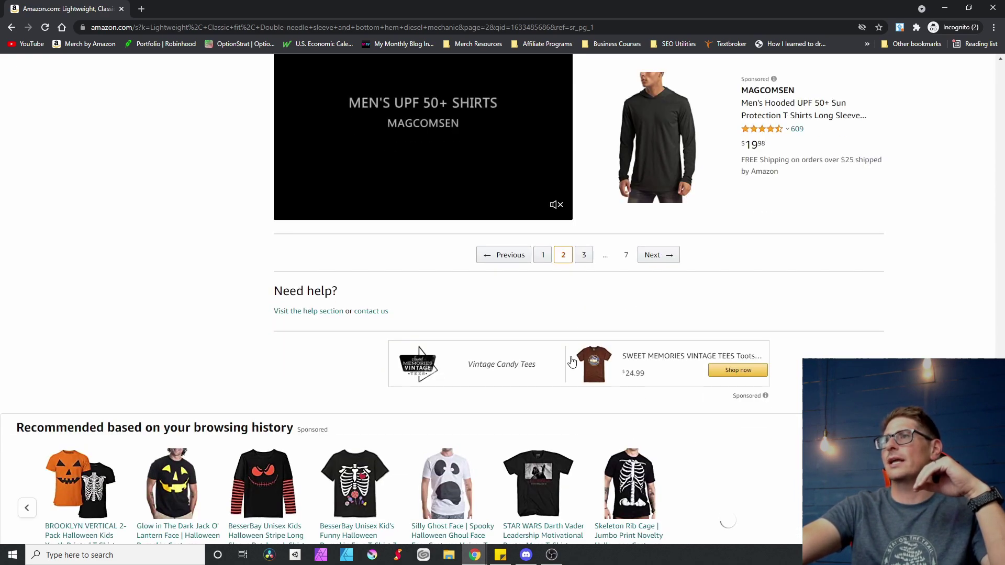
- Open page 3 of the diesel mechanic results and examine its shirt designs and Best Sellers Ranks
{"action": "left_click", "coordinate": [584, 255]}
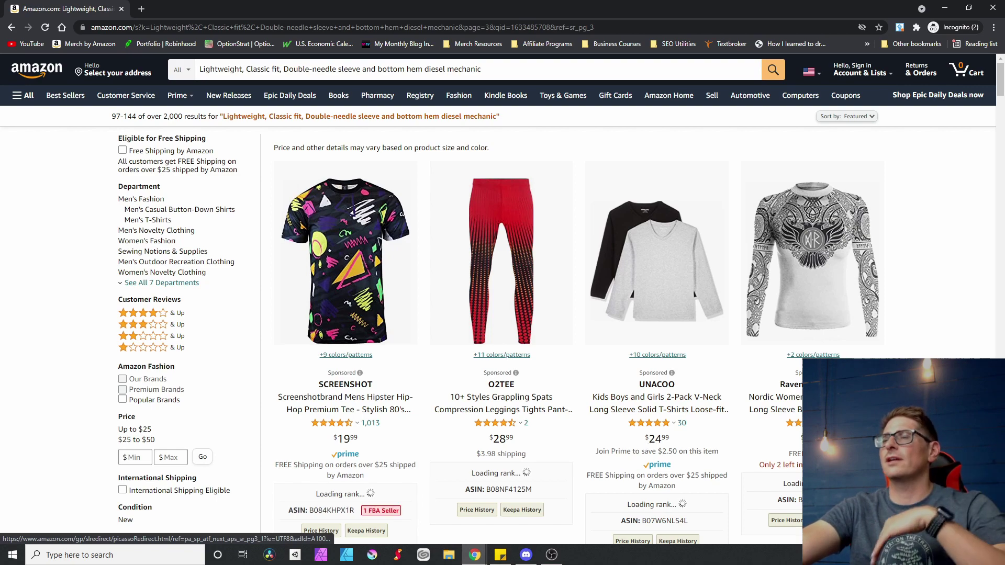
{"action": "scroll", "coordinate": [500, 298], "scroll_direction": "down", "scroll_amount": 8}
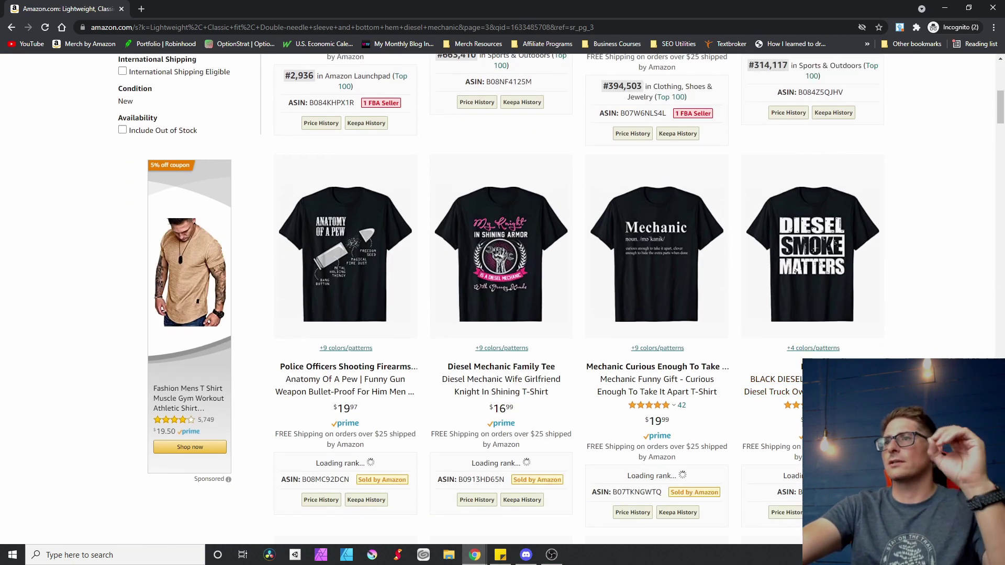
{"action": "scroll", "coordinate": [500, 299], "scroll_direction": "down", "scroll_amount": 1}
{"action": "scroll", "coordinate": [500, 299], "scroll_direction": "down", "scroll_amount": 5}
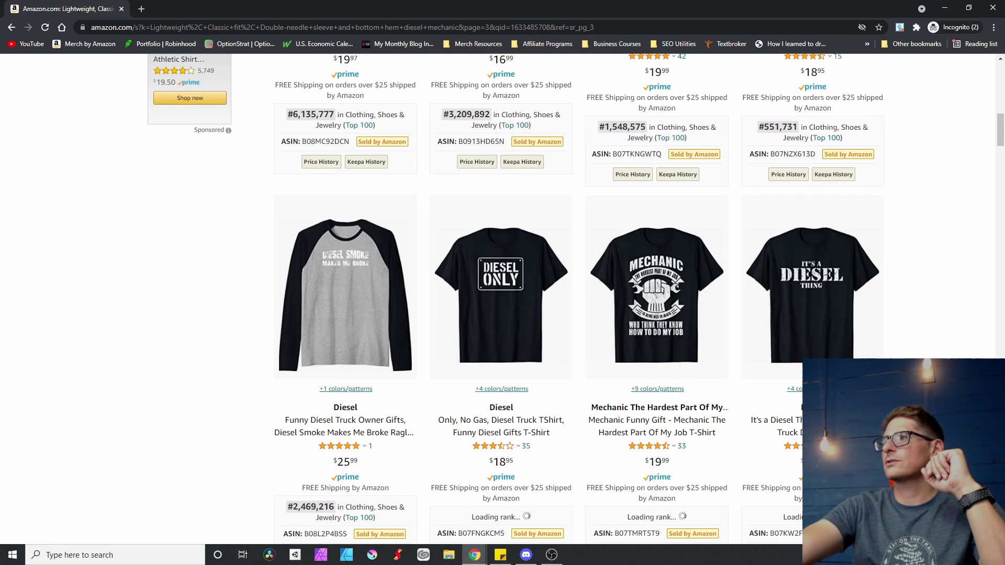
{"action": "scroll", "coordinate": [500, 298], "scroll_direction": "down", "scroll_amount": 5}
{"action": "scroll", "coordinate": [500, 299], "scroll_direction": "down", "scroll_amount": 5}
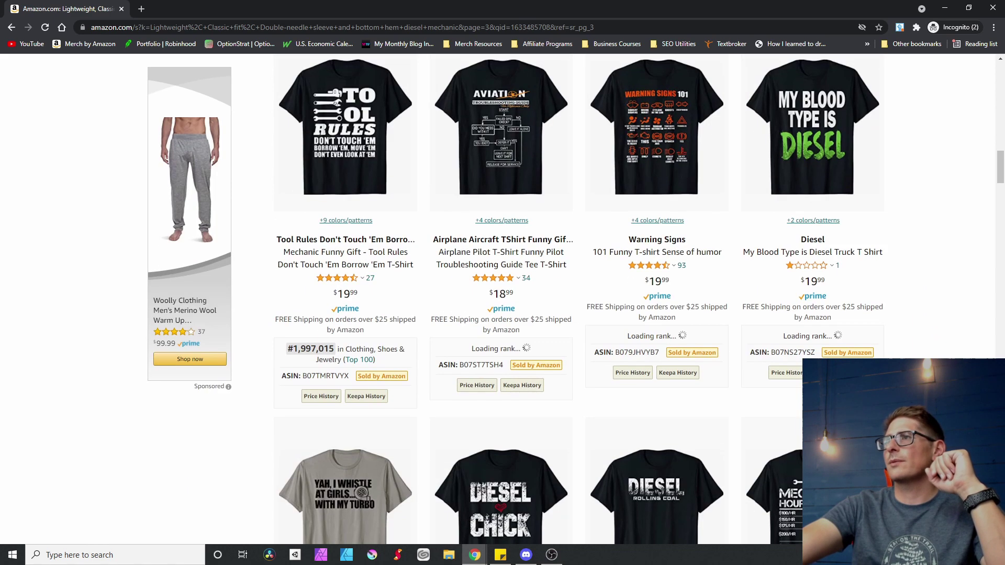
{"action": "scroll", "coordinate": [500, 298], "scroll_direction": "down", "scroll_amount": 7}
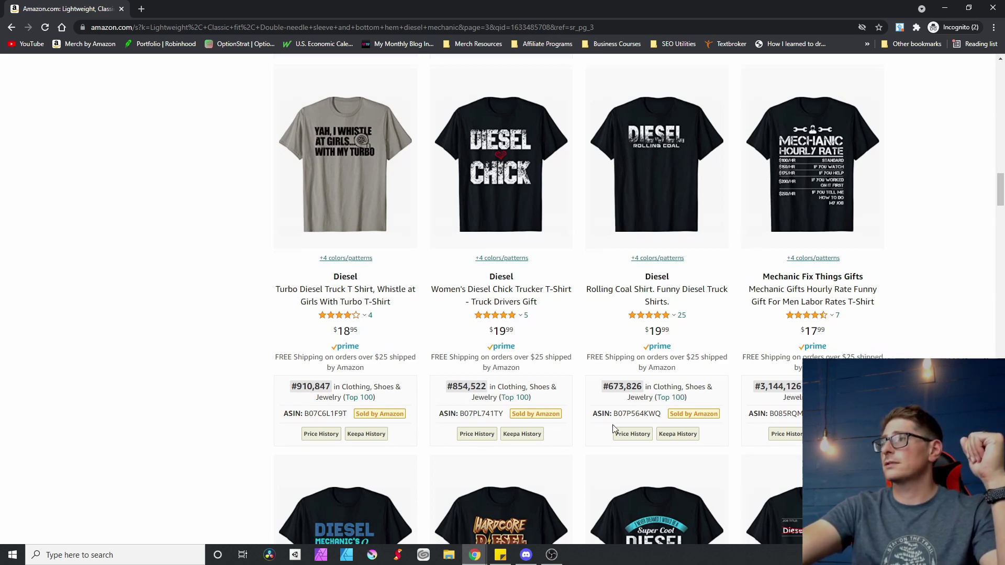
{"action": "scroll", "coordinate": [800, 398], "scroll_direction": "down", "scroll_amount": 8}
{"action": "mouse_move", "coordinate": [722, 375]}
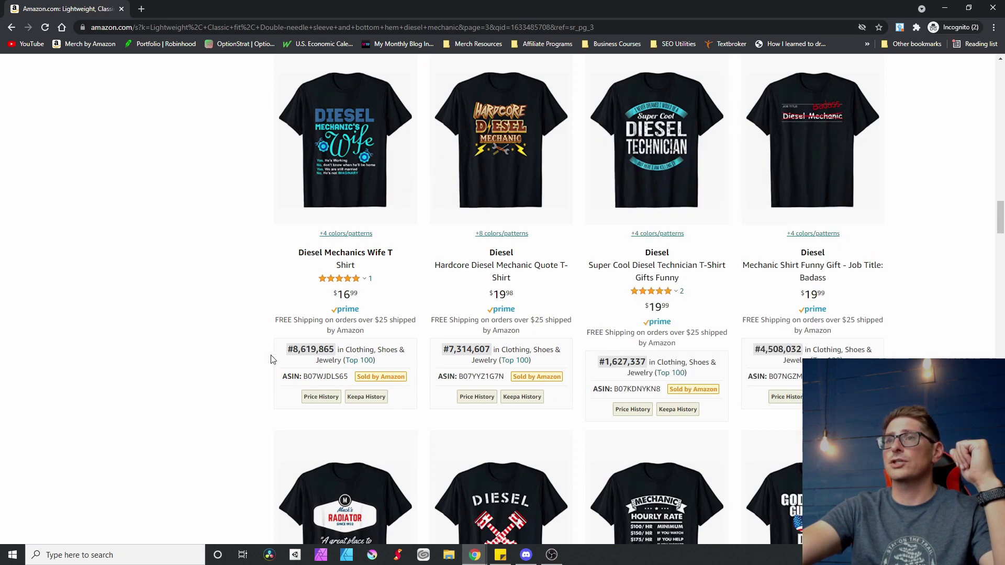
{"action": "scroll", "coordinate": [248, 398], "scroll_direction": "down", "scroll_amount": 3}
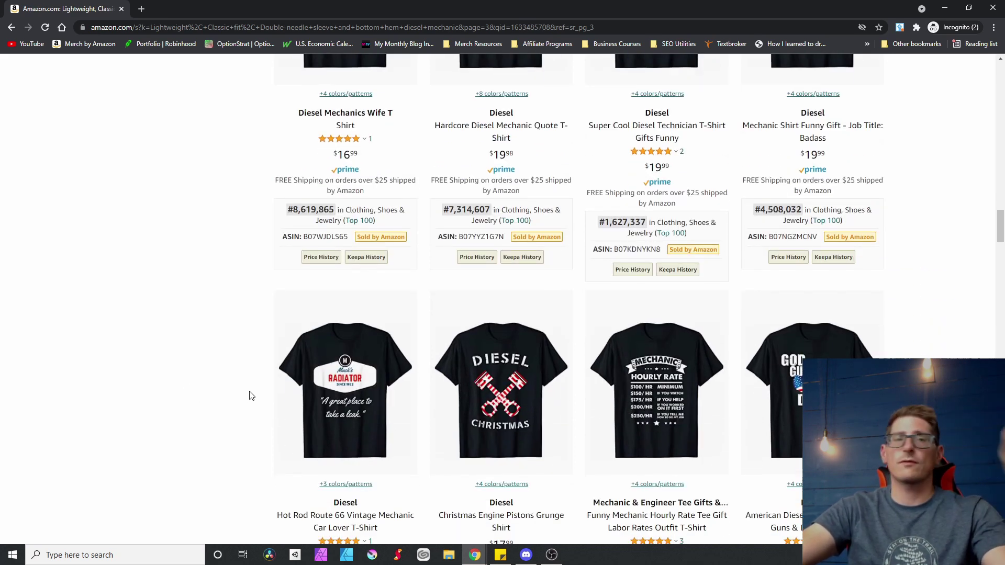
{"action": "mouse_move", "coordinate": [731, 419]}
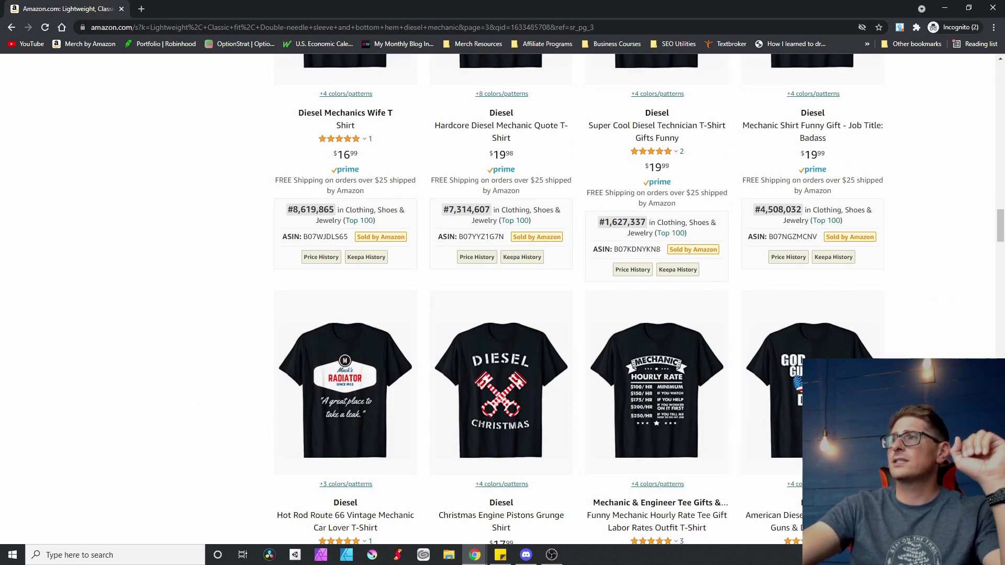
{"action": "scroll", "coordinate": [681, 398], "scroll_direction": "down", "scroll_amount": 3}
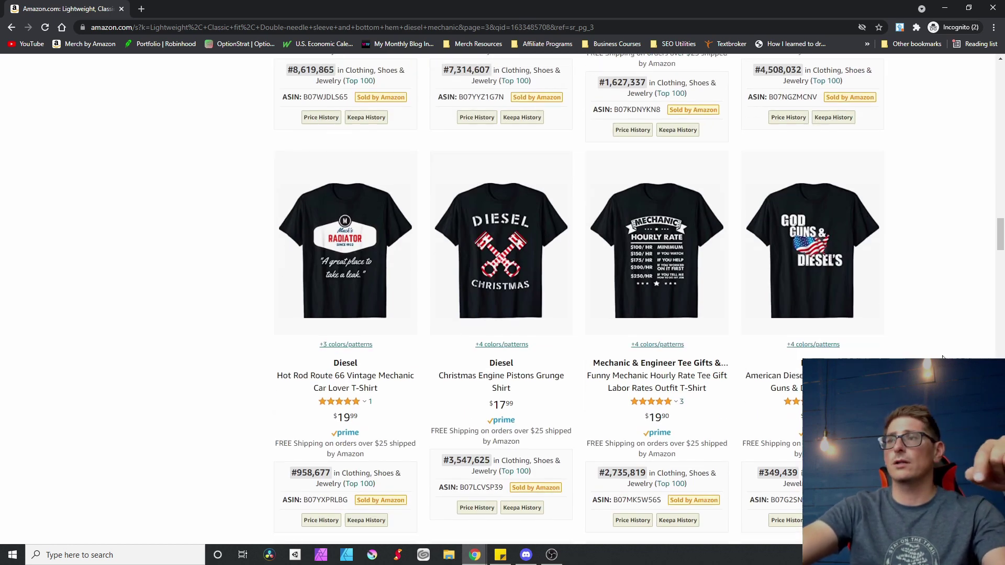
{"action": "scroll", "coordinate": [894, 353], "scroll_direction": "down", "scroll_amount": 8}
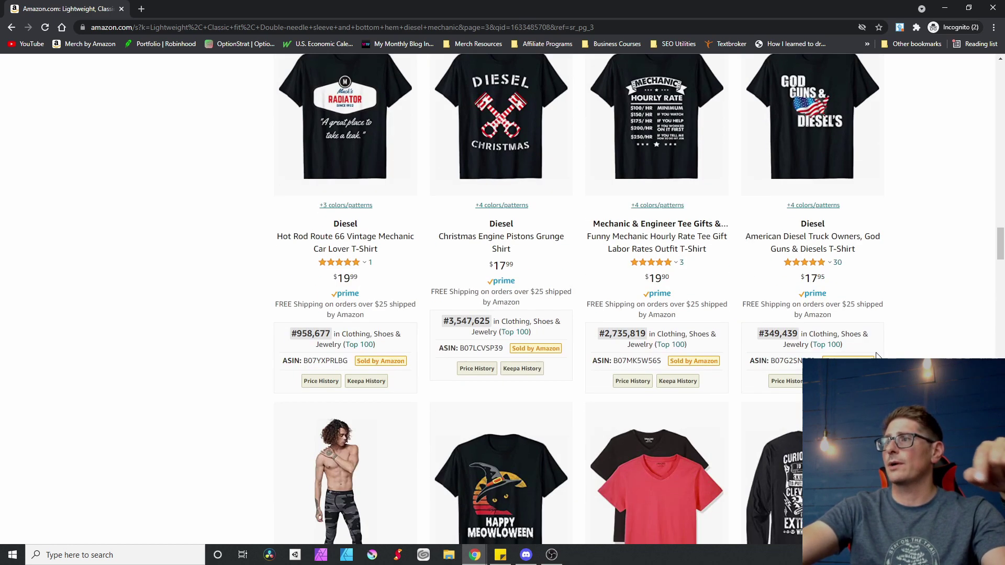
{"action": "scroll", "coordinate": [574, 415], "scroll_direction": "down", "scroll_amount": 1}
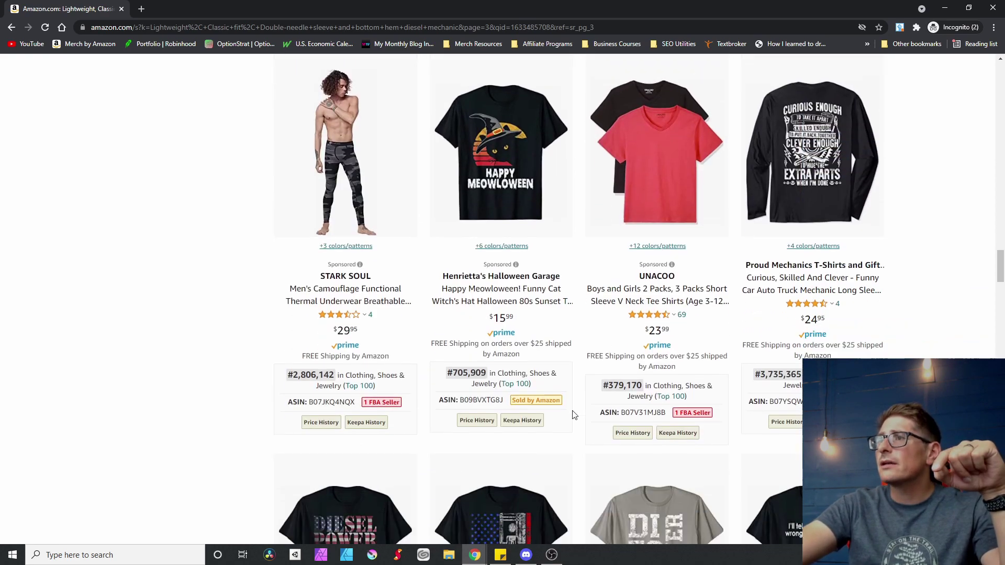
{"action": "scroll", "coordinate": [770, 399], "scroll_direction": "down", "scroll_amount": 5}
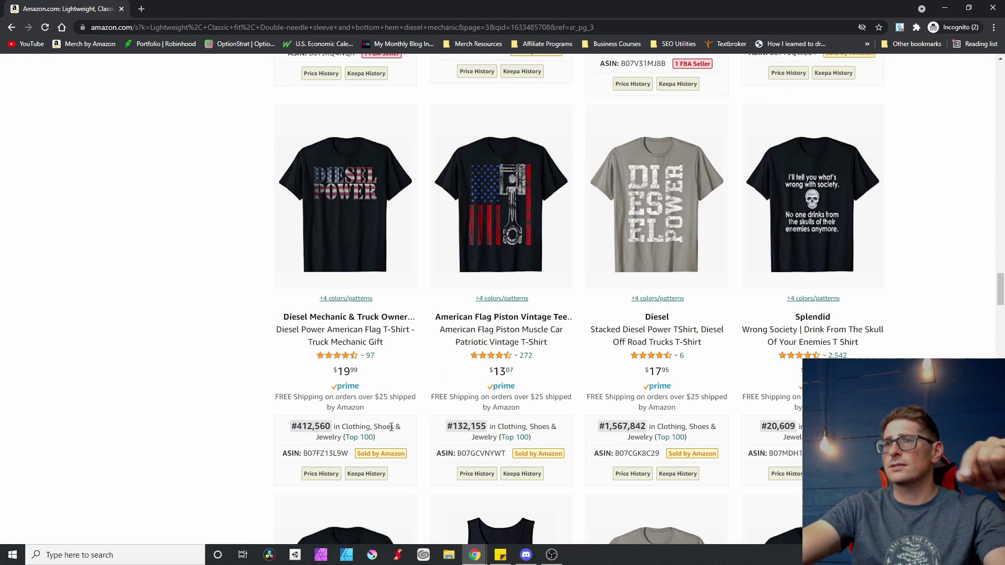
{"action": "scroll", "coordinate": [391, 427], "scroll_direction": "down", "scroll_amount": 6}
{"action": "scroll", "coordinate": [504, 433], "scroll_direction": "down", "scroll_amount": 11}
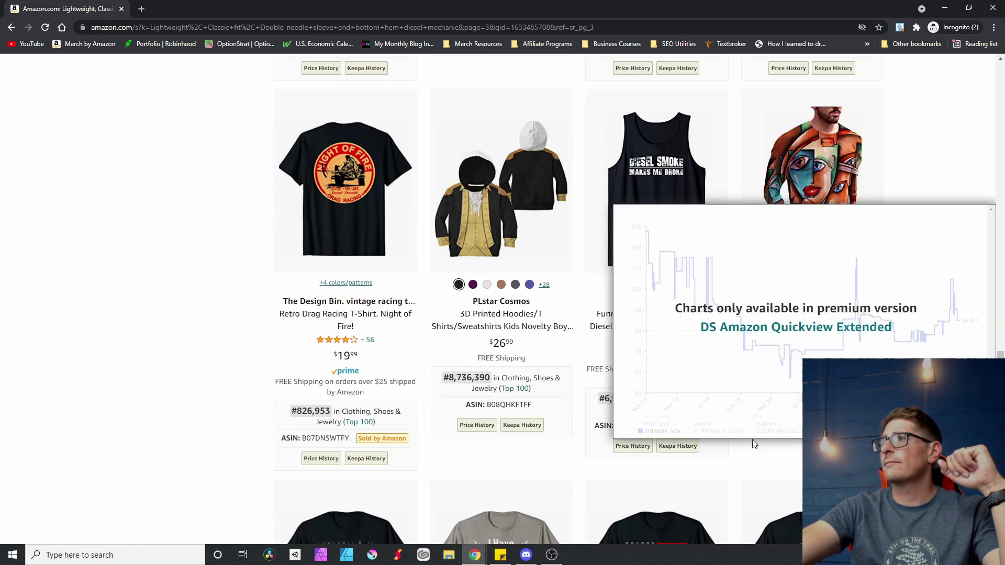
- Compare the drag racing shirt and diesel smoke tank top with the flag and diesel shirts below them on page 3, including their ranks
{"action": "scroll", "coordinate": [634, 441], "scroll_direction": "down", "scroll_amount": 4}
{"action": "scroll", "coordinate": [733, 336], "scroll_direction": "up", "scroll_amount": 4}
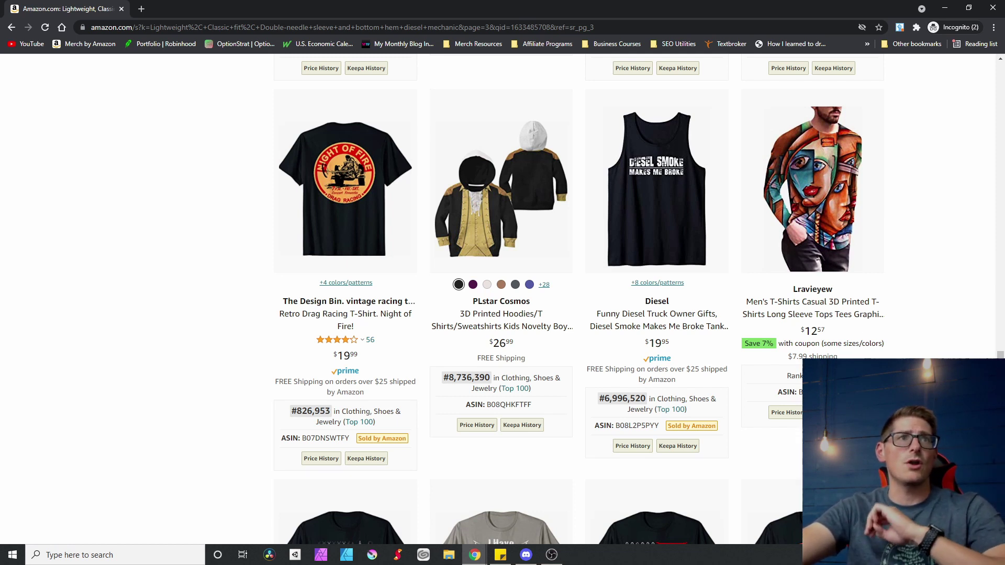
{"action": "scroll", "coordinate": [576, 314], "scroll_direction": "down", "scroll_amount": 9}
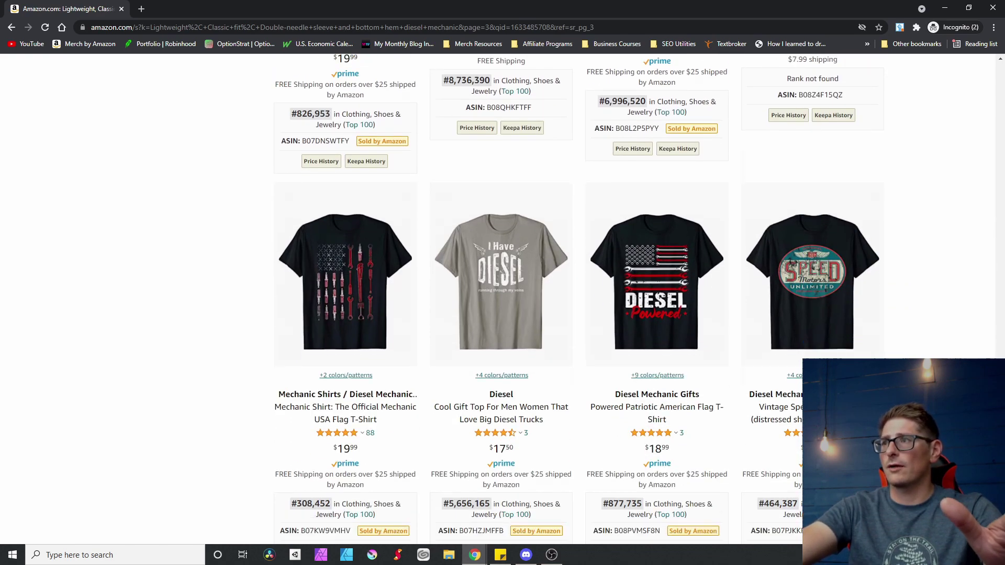
{"action": "scroll", "coordinate": [793, 69], "scroll_direction": "up", "scroll_amount": 2}
{"action": "scroll", "coordinate": [858, 335], "scroll_direction": "down", "scroll_amount": 14}
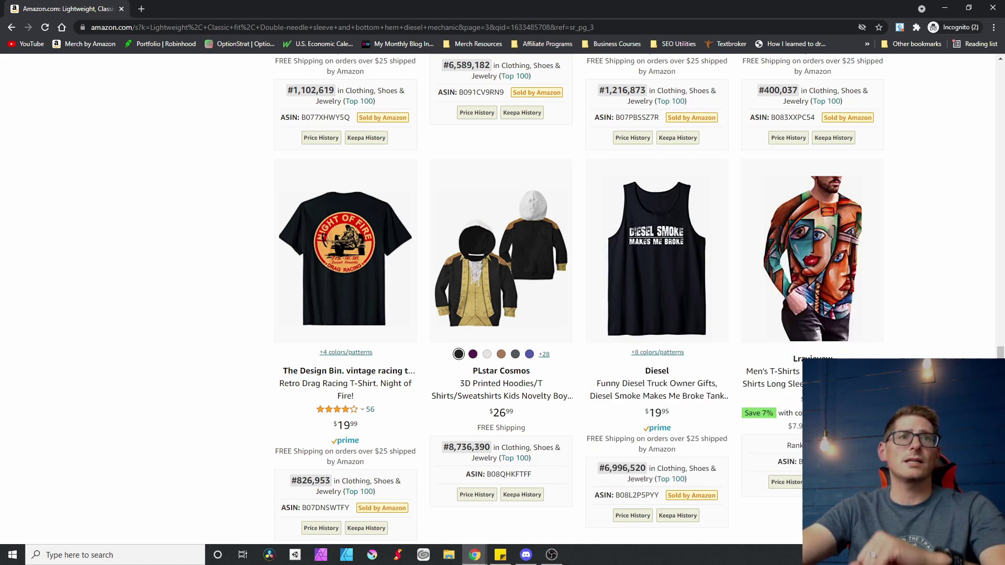
{"action": "scroll", "coordinate": [576, 298], "scroll_direction": "down", "scroll_amount": 3}
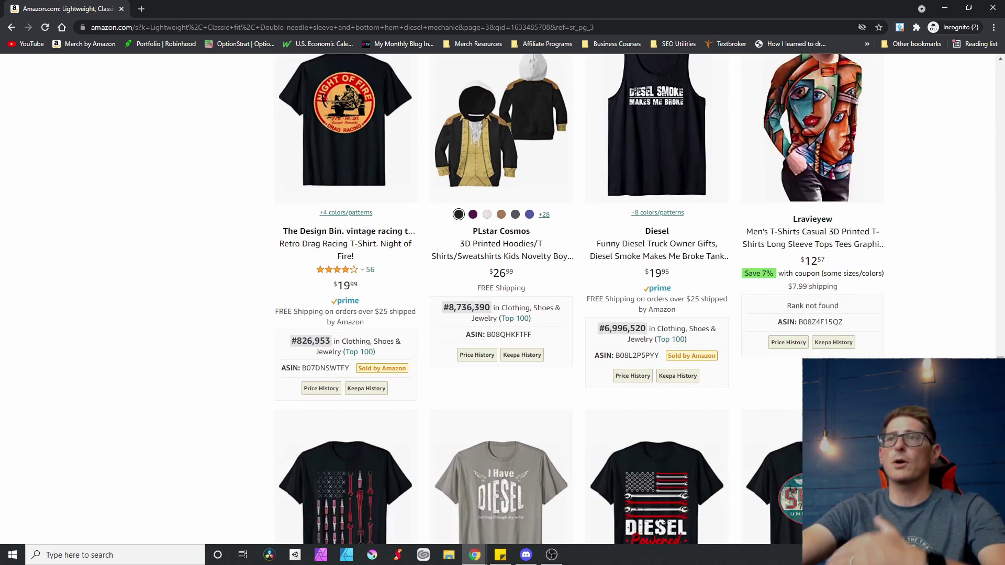
{"action": "scroll", "coordinate": [812, 293], "scroll_direction": "down", "scroll_amount": 4}
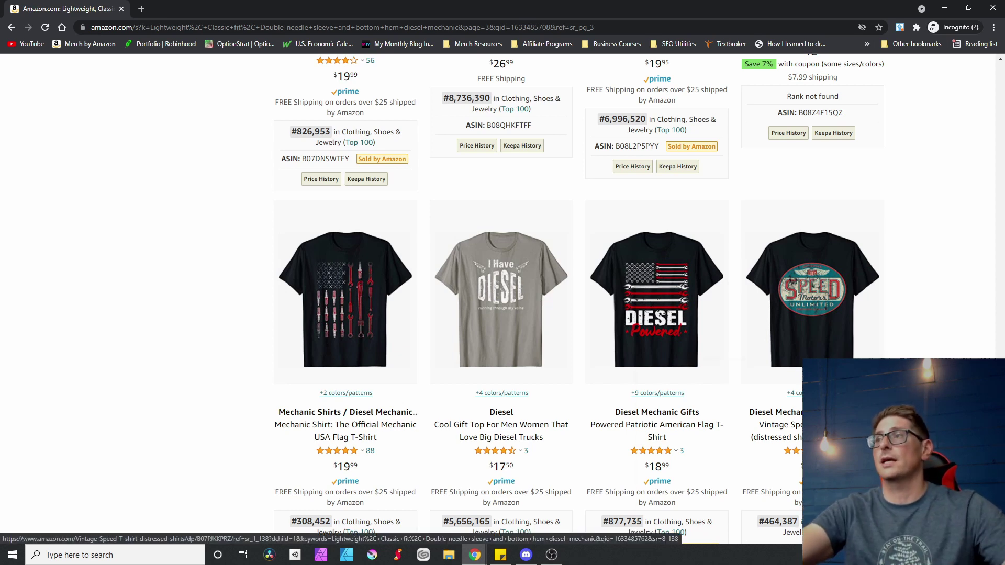
{"action": "scroll", "coordinate": [813, 294], "scroll_direction": "up", "scroll_amount": 5}
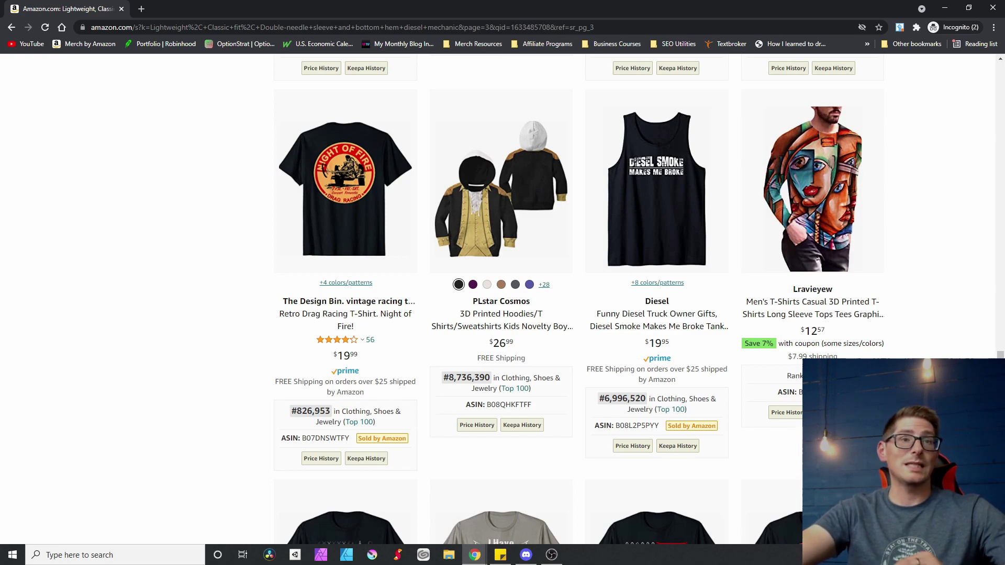
{"action": "scroll", "coordinate": [869, 294], "scroll_direction": "down", "scroll_amount": 5}
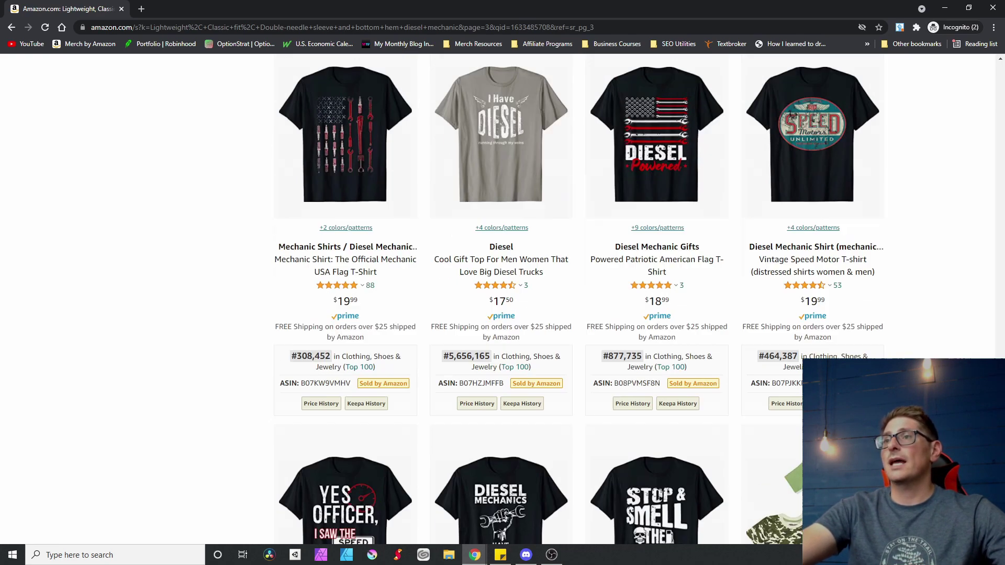
{"action": "scroll", "coordinate": [869, 295], "scroll_direction": "up", "scroll_amount": 5}
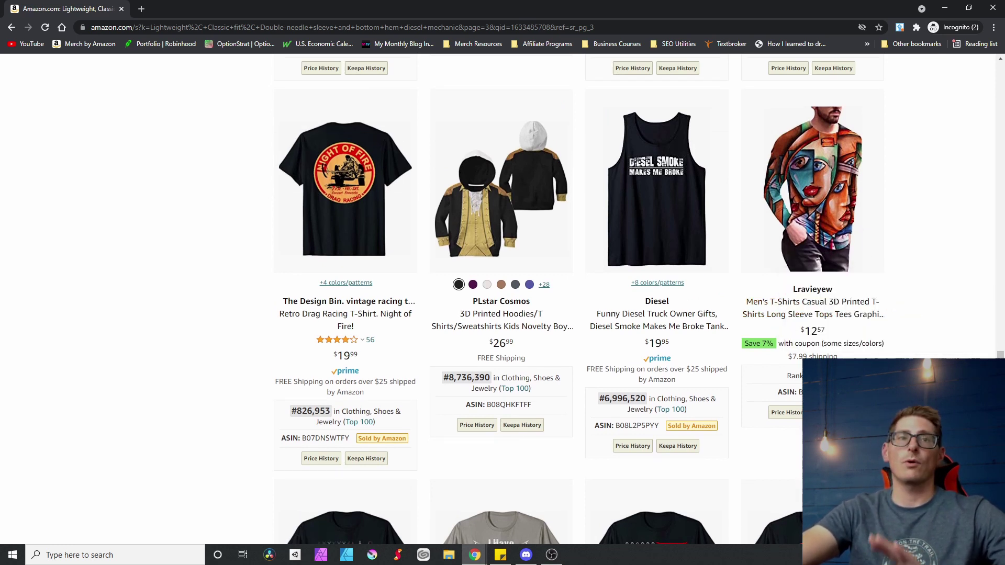
{"action": "scroll", "coordinate": [580, 299], "scroll_direction": "down", "scroll_amount": 8}
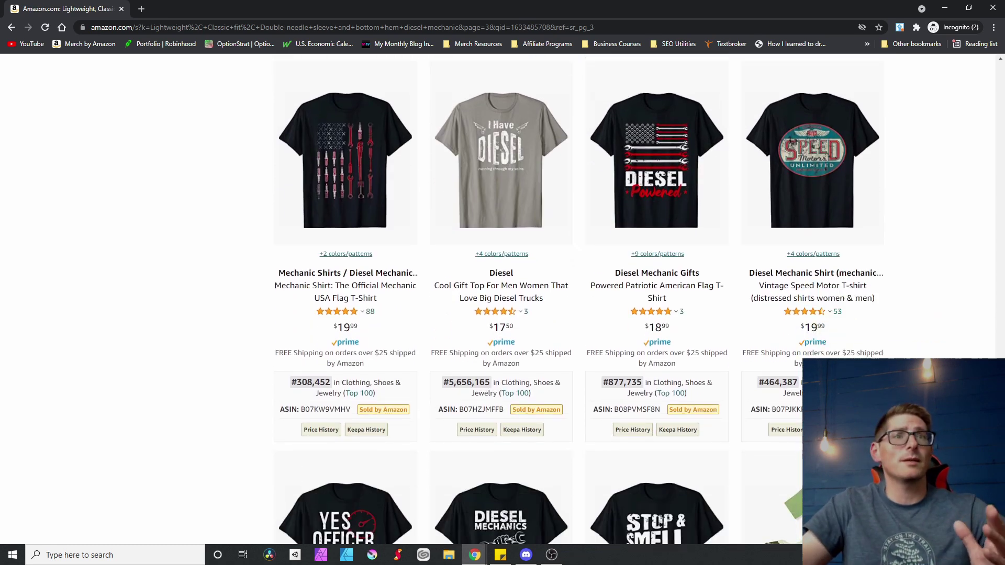
- Compare the Best Sellers Ranks of the last page 3 shirts, highlighting the rank of the "Bigger Tools" diesel mechanic shirt
{"action": "scroll", "coordinate": [579, 299], "scroll_direction": "down", "scroll_amount": 5}
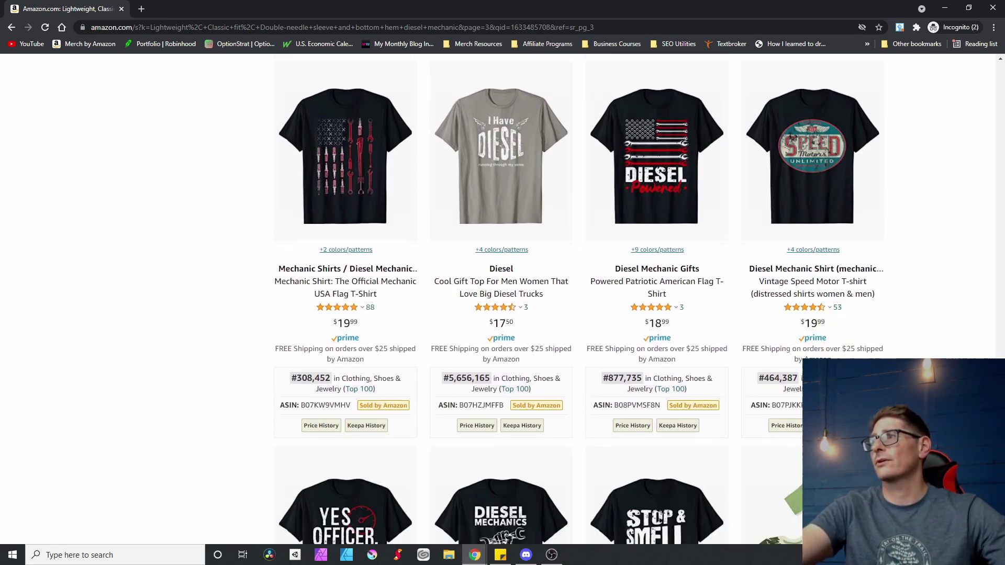
{"action": "scroll", "coordinate": [578, 299], "scroll_direction": "down", "scroll_amount": 3}
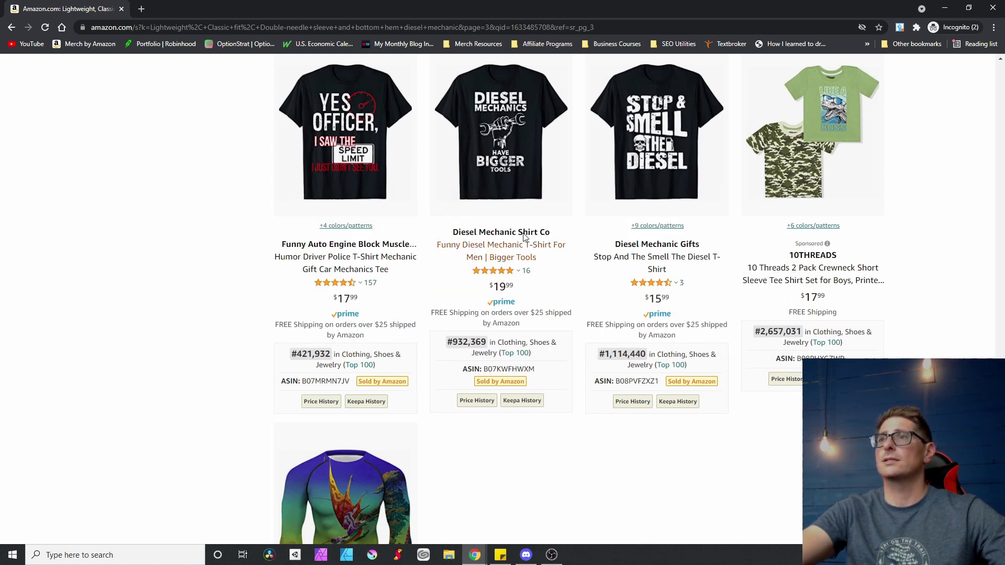
{"action": "left_click_drag", "start_coordinate": [487, 342], "coordinate": [447, 343]}
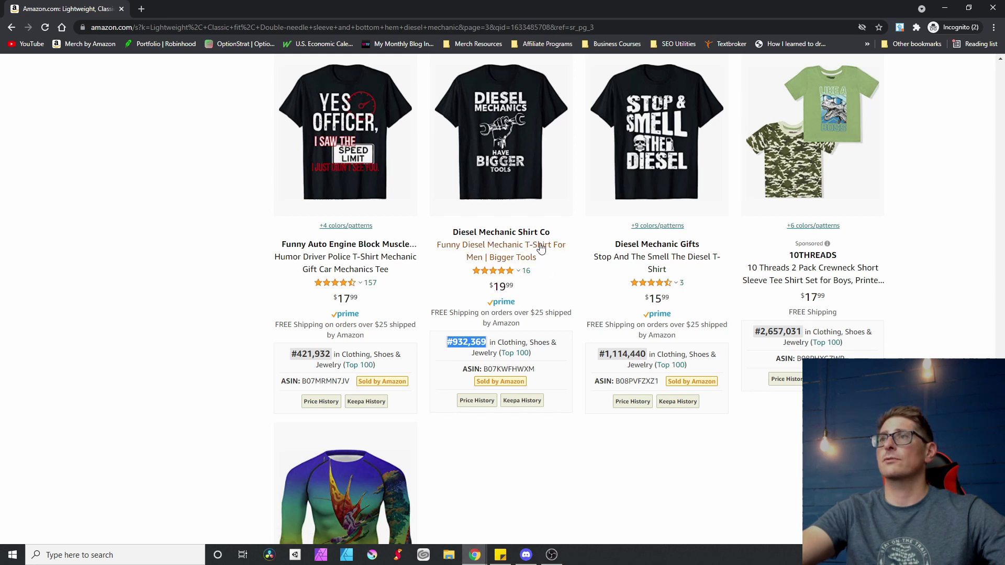
{"action": "scroll", "coordinate": [608, 476], "scroll_direction": "down", "scroll_amount": 1}
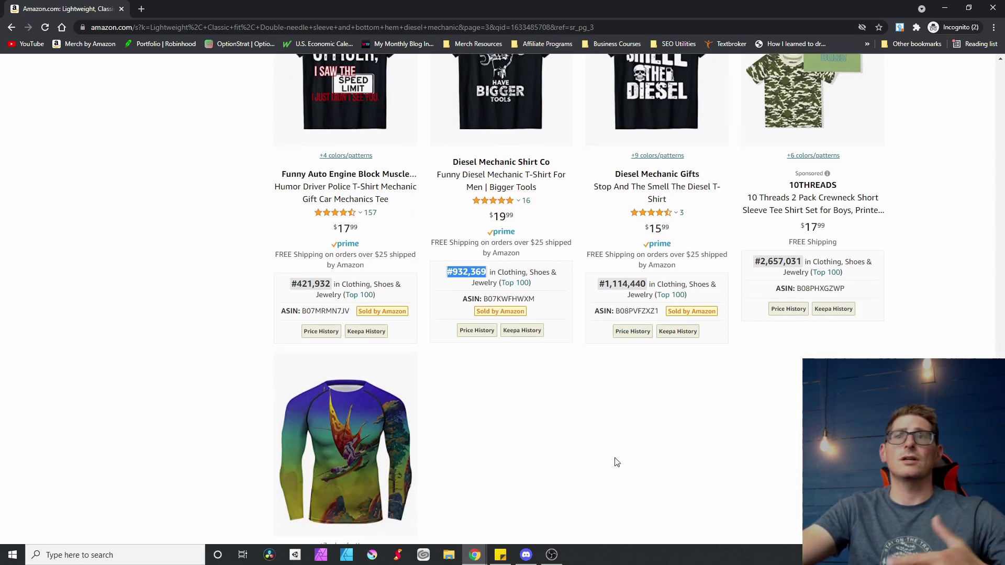
{"action": "scroll", "coordinate": [623, 460], "scroll_direction": "down", "scroll_amount": 6}
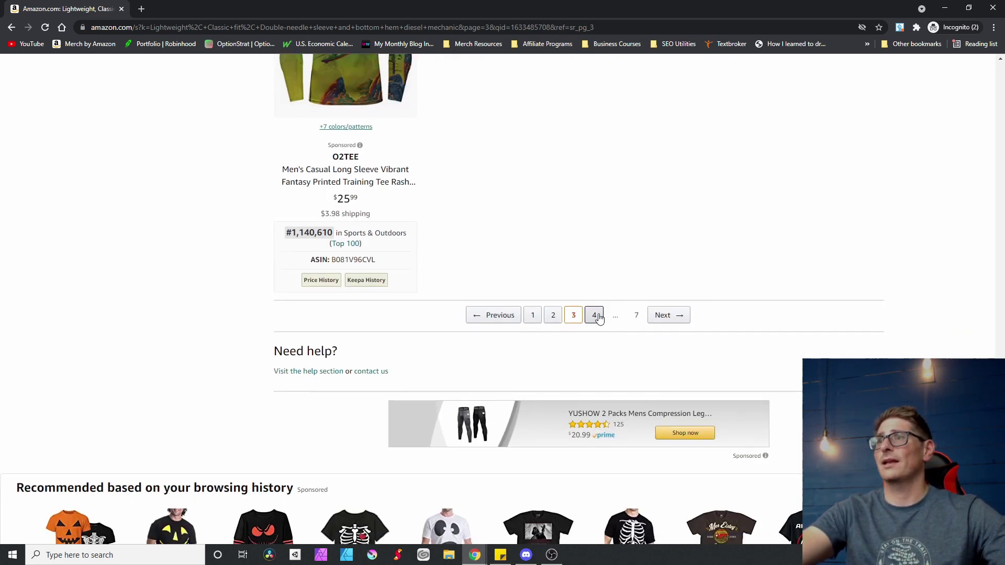
- Open page 4 of the diesel mechanic results and examine the first rows of diesel shirts and their Best Sellers Ranks
{"action": "left_click", "coordinate": [594, 316]}
{"action": "scroll", "coordinate": [631, 432], "scroll_direction": "down", "scroll_amount": 3}
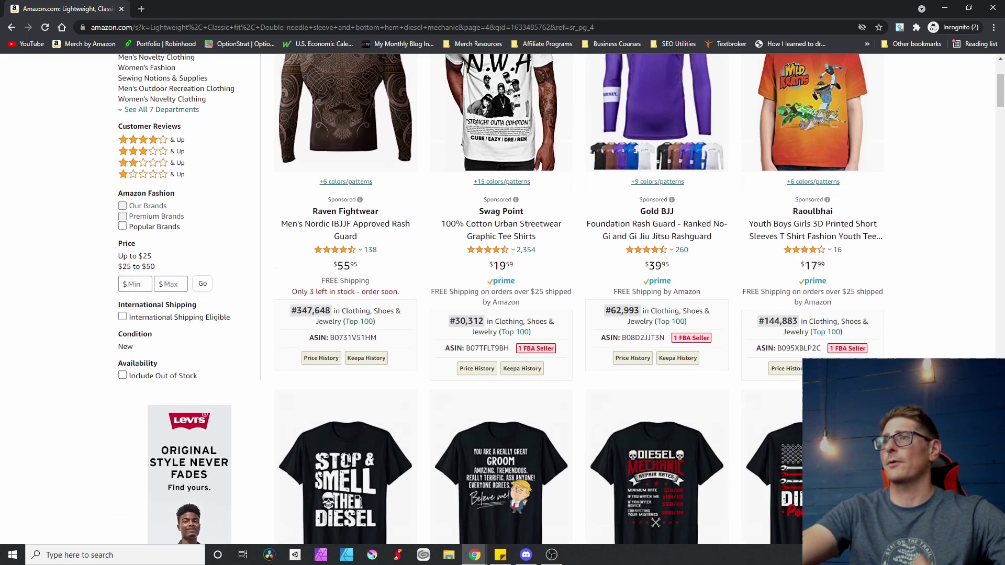
{"action": "scroll", "coordinate": [575, 314], "scroll_direction": "down", "scroll_amount": 2}
{"action": "scroll", "coordinate": [502, 299], "scroll_direction": "up", "scroll_amount": 5}
{"action": "scroll", "coordinate": [502, 299], "scroll_direction": "down", "scroll_amount": 8}
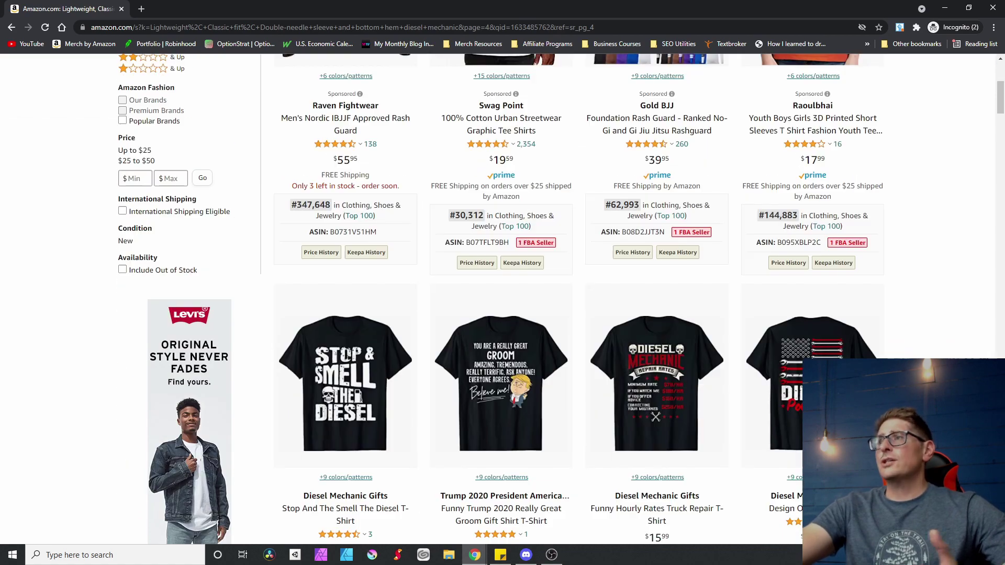
{"action": "scroll", "coordinate": [503, 298], "scroll_direction": "down", "scroll_amount": 4}
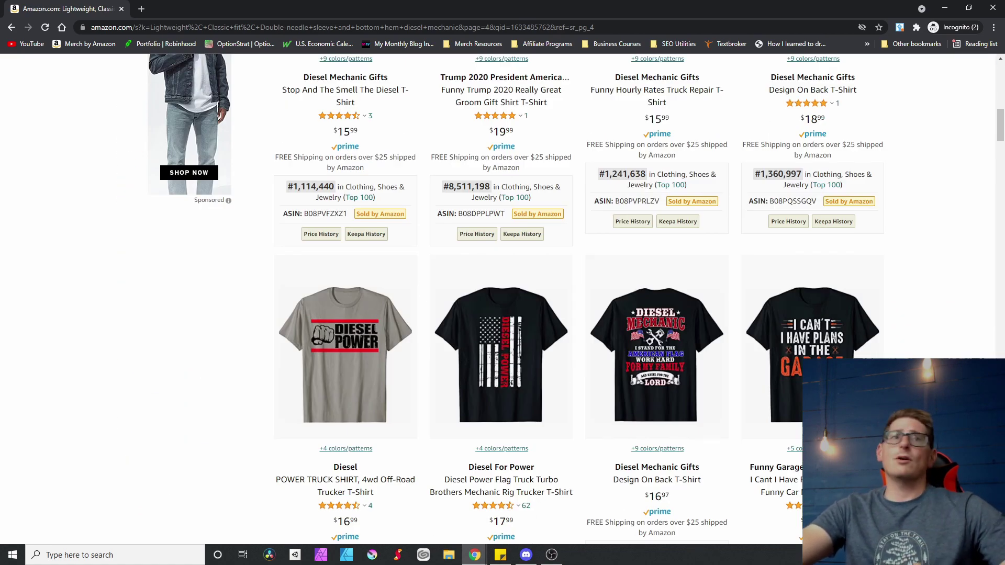
{"action": "scroll", "coordinate": [906, 351], "scroll_direction": "up", "scroll_amount": 1}
{"action": "scroll", "coordinate": [906, 352], "scroll_direction": "down", "scroll_amount": 4}
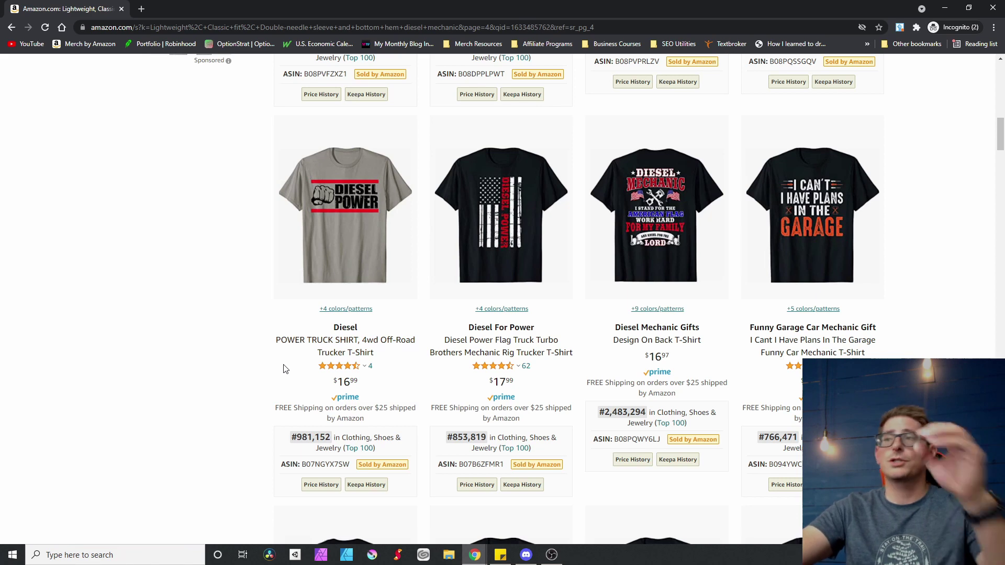
- Check the product details and category ranks of the "I Can't I Have Plans In The Garage" shirt on page 4
{"action": "scroll", "coordinate": [419, 423], "scroll_direction": "down", "scroll_amount": 5}
{"action": "scroll", "coordinate": [419, 423], "scroll_direction": "up", "scroll_amount": 4}
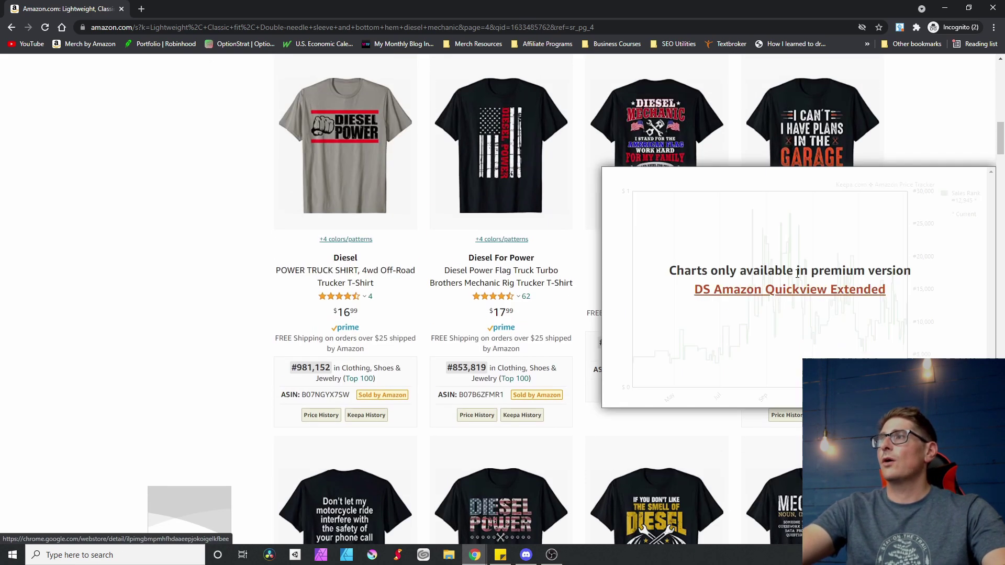
{"action": "mouse_move", "coordinate": [791, 180]}
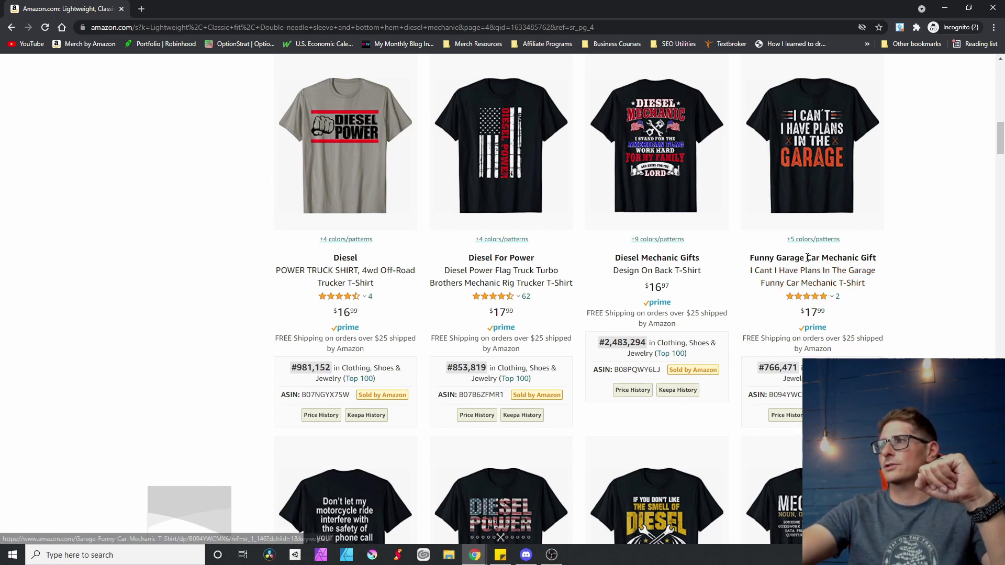
{"action": "mouse_move", "coordinate": [815, 203]}
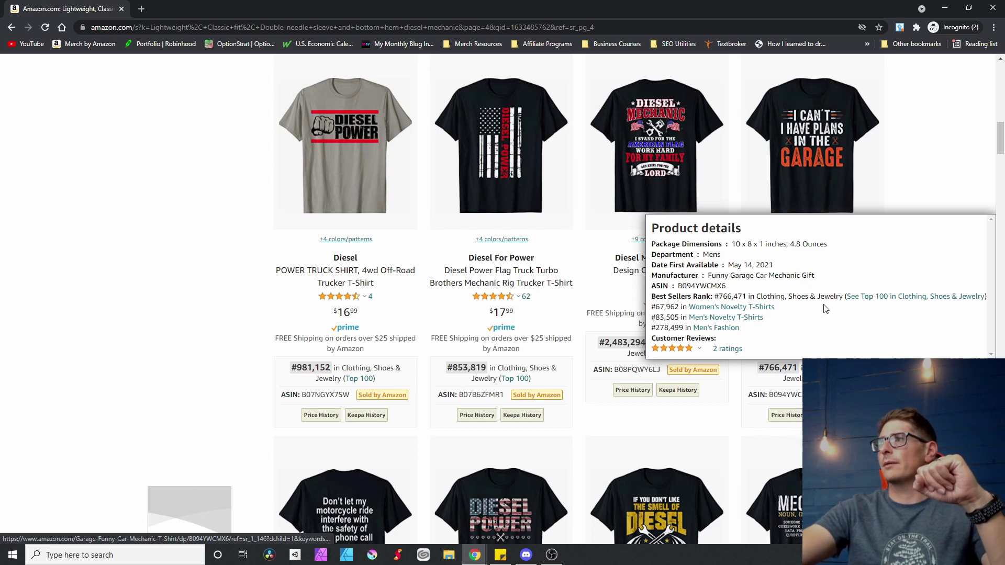
- Compare the mechanic and diesel shirts further down page 4, including the "Mechanic Hourly Rate" and plain-text "Plans In The Garage" designs
{"action": "scroll", "coordinate": [890, 419], "scroll_direction": "down", "scroll_amount": 1}
{"action": "scroll", "coordinate": [517, 343], "scroll_direction": "down", "scroll_amount": 3}
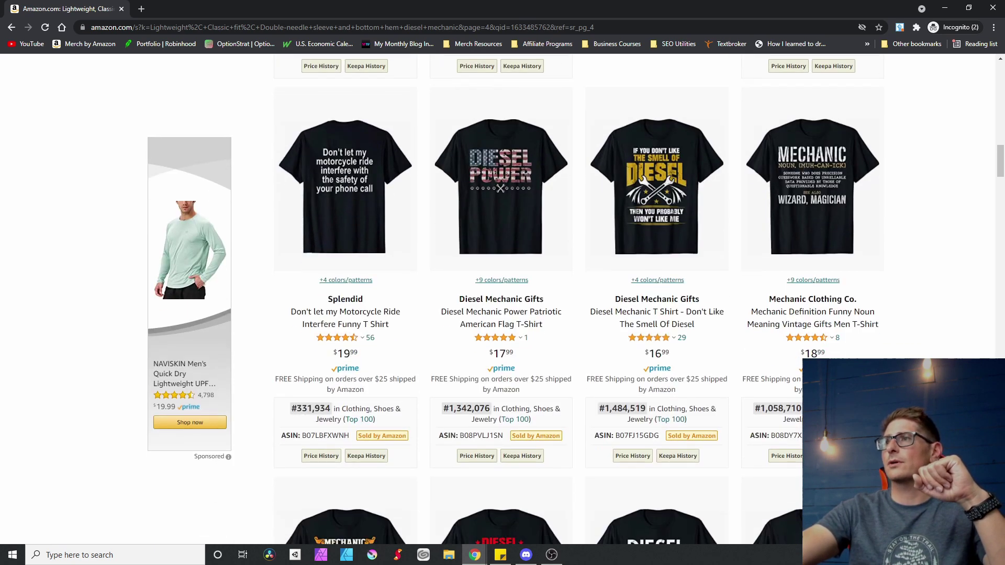
{"action": "scroll", "coordinate": [517, 343], "scroll_direction": "down", "scroll_amount": 5}
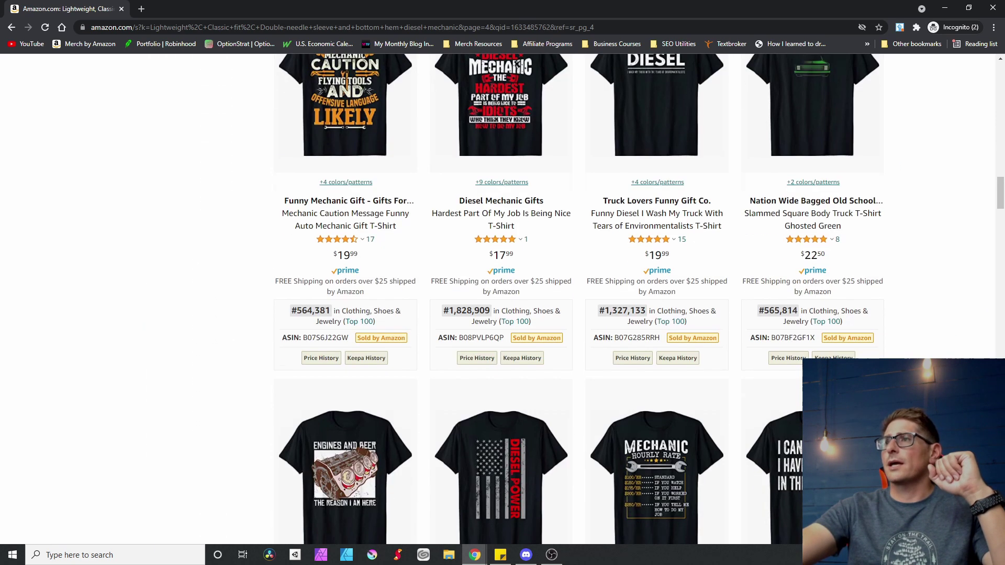
{"action": "mouse_move", "coordinate": [713, 383]}
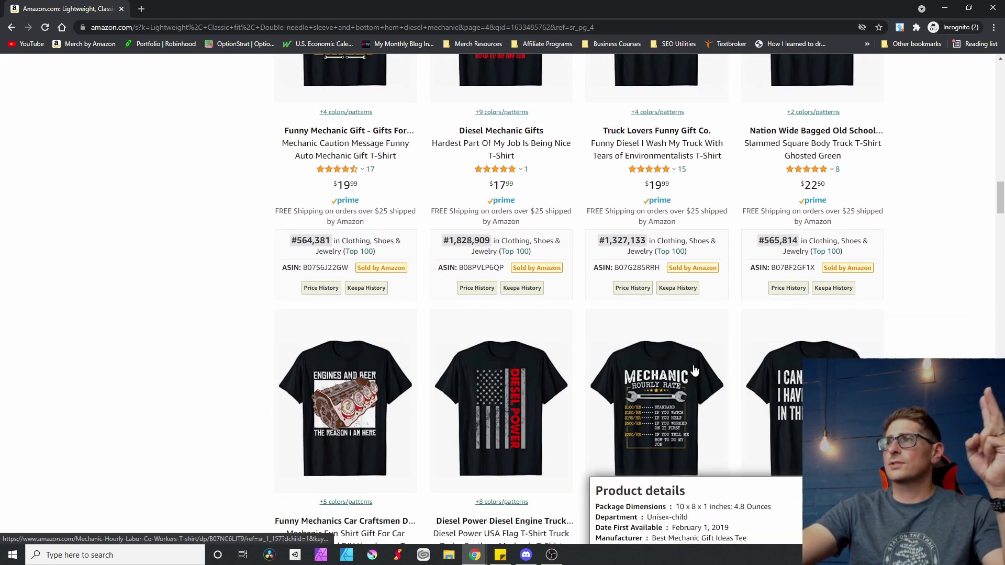
{"action": "mouse_move", "coordinate": [759, 396]}
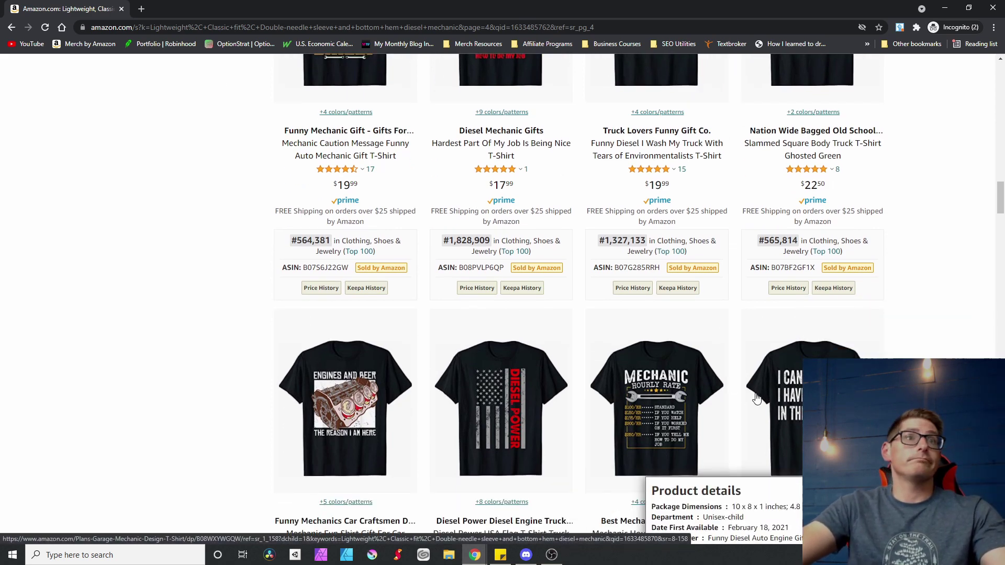
{"action": "scroll", "coordinate": [760, 396], "scroll_direction": "down", "scroll_amount": 3}
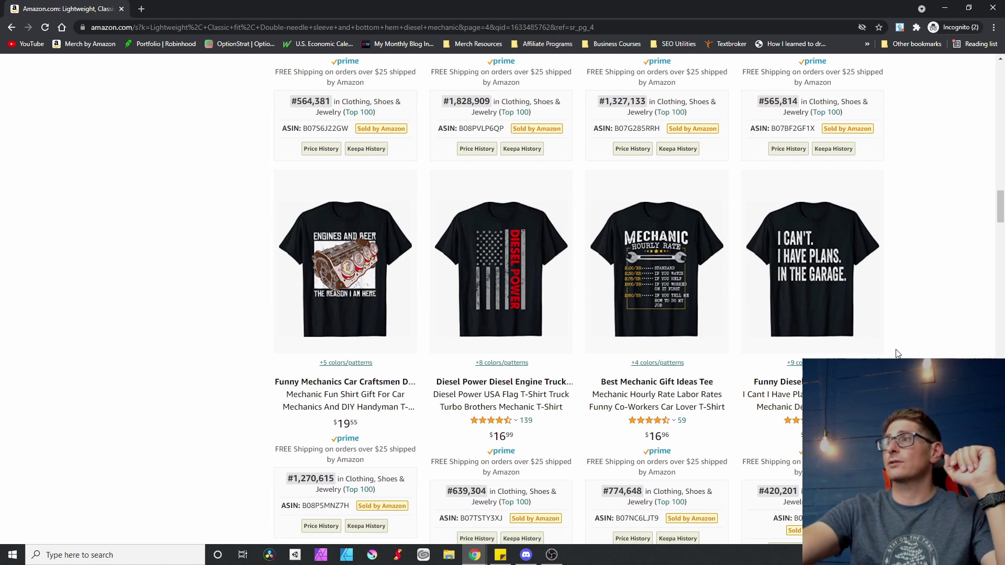
- Review the designs and ranks from the "Diesel Power" and "American Diesel" flag shirts down to the "I Am The Warranty" row
{"action": "scroll", "coordinate": [911, 352], "scroll_direction": "down", "scroll_amount": 3}
{"action": "scroll", "coordinate": [918, 350], "scroll_direction": "down", "scroll_amount": 2}
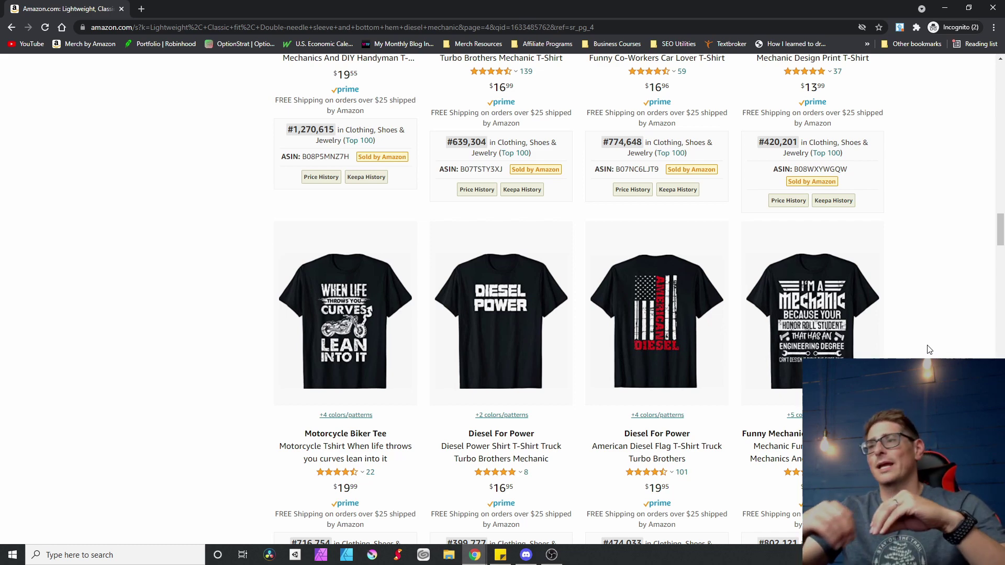
{"action": "scroll", "coordinate": [949, 347], "scroll_direction": "down", "scroll_amount": 4}
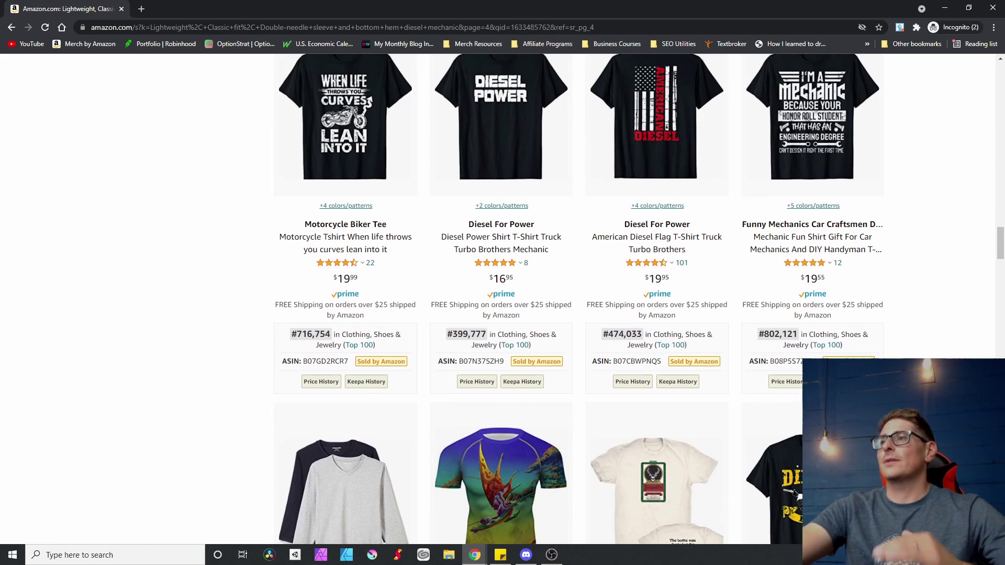
{"action": "scroll", "coordinate": [948, 348], "scroll_direction": "down", "scroll_amount": 3}
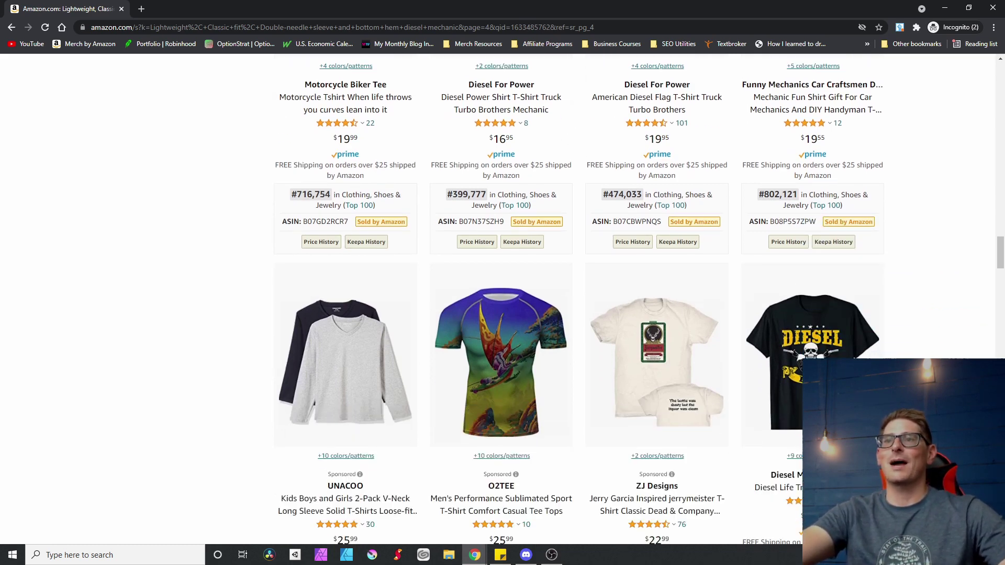
{"action": "scroll", "coordinate": [949, 348], "scroll_direction": "down", "scroll_amount": 7}
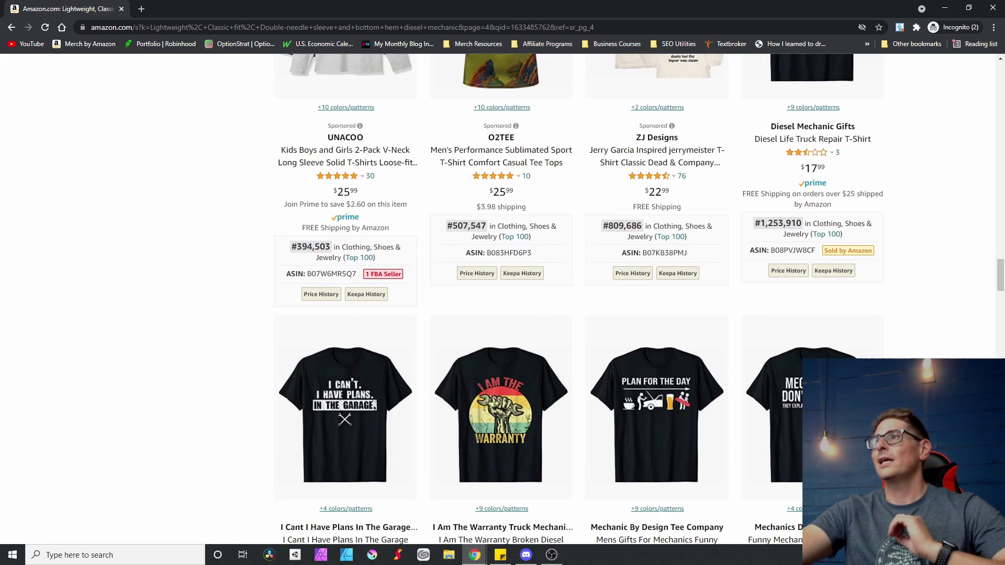